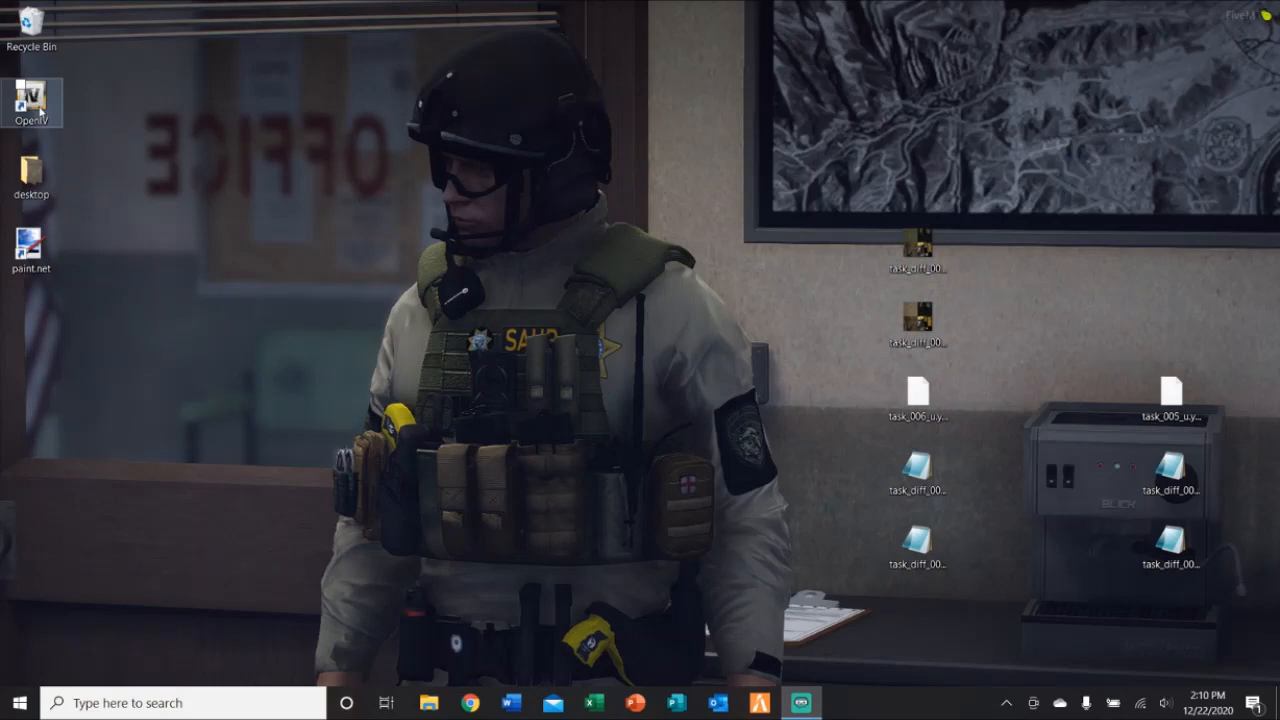
# Launch OpenIV from the desktop for Grand Theft Auto V
pyautogui.click(40, 110)
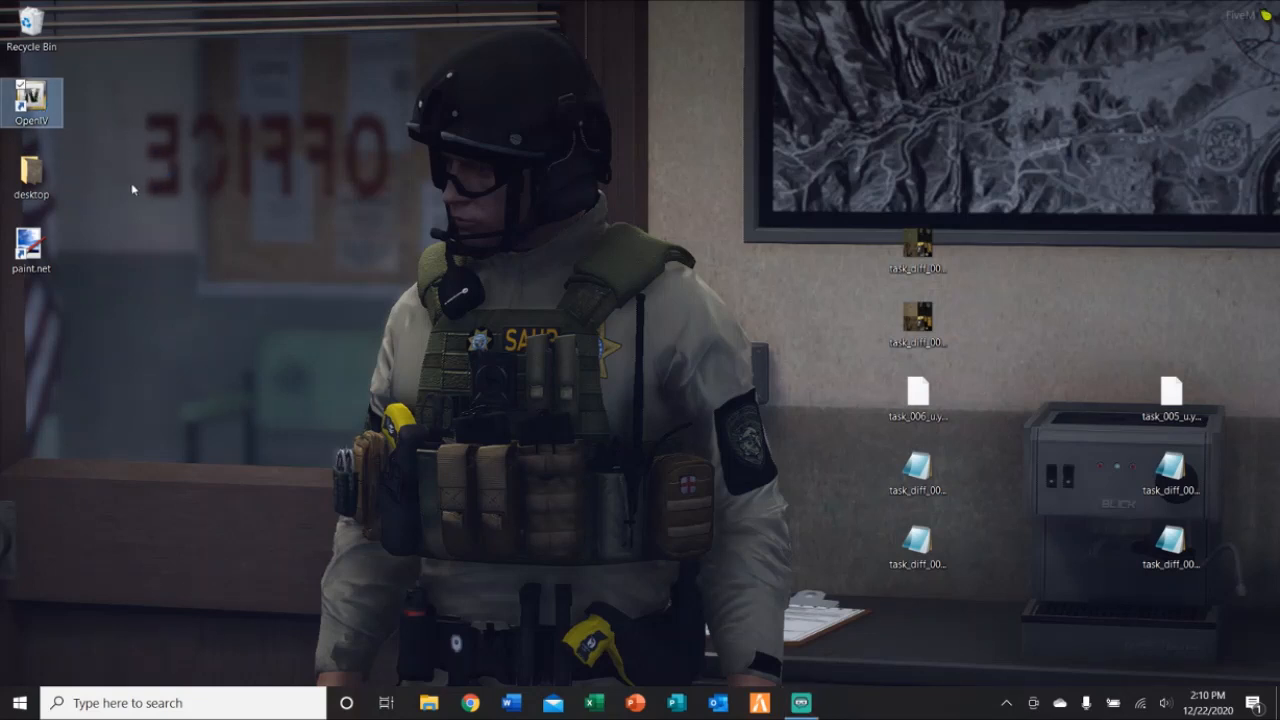
pyautogui.click(593, 357)
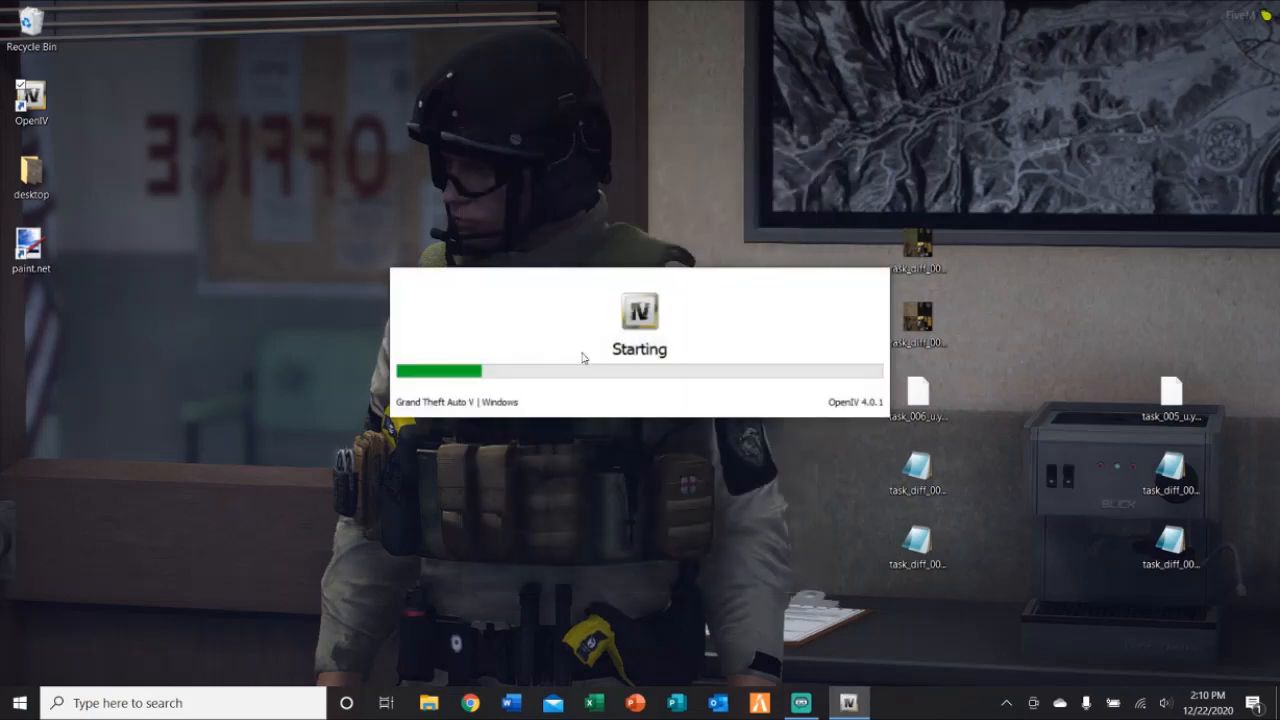
pyautogui.moveTo(523, 320); pyautogui.dragTo(405, 163)
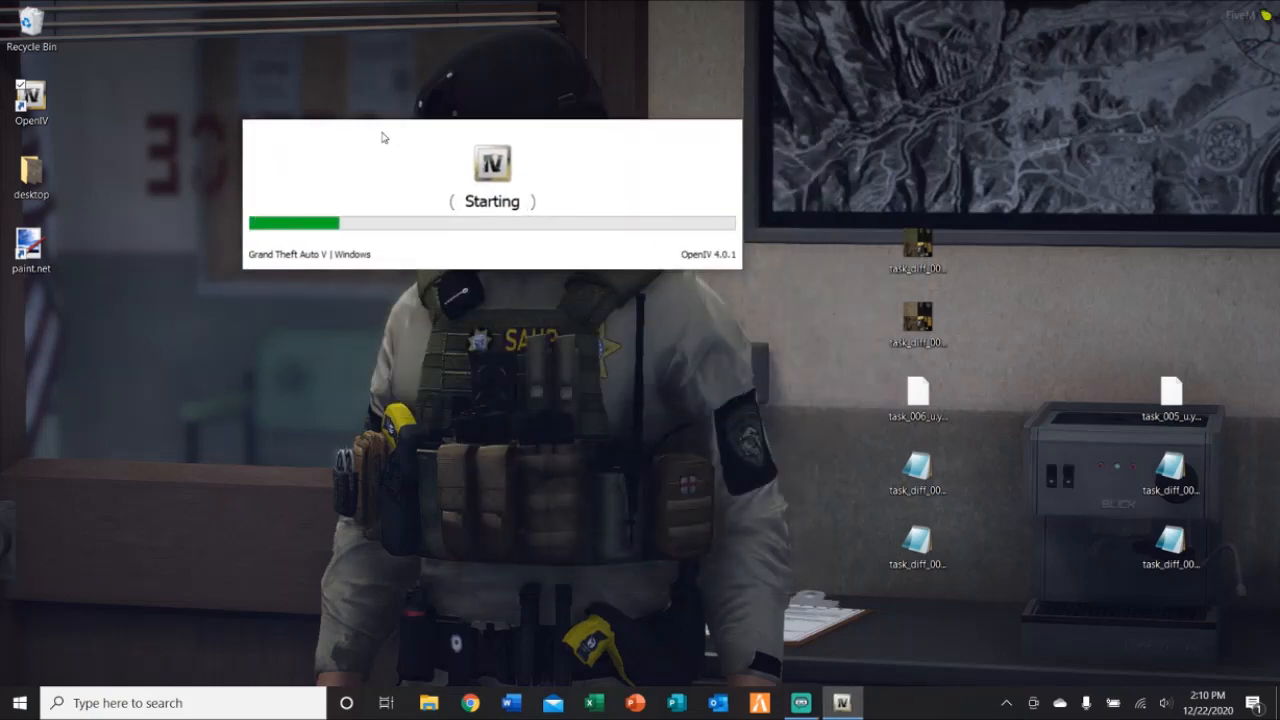
pyautogui.click(905, 315)
pyautogui.click(922, 268)
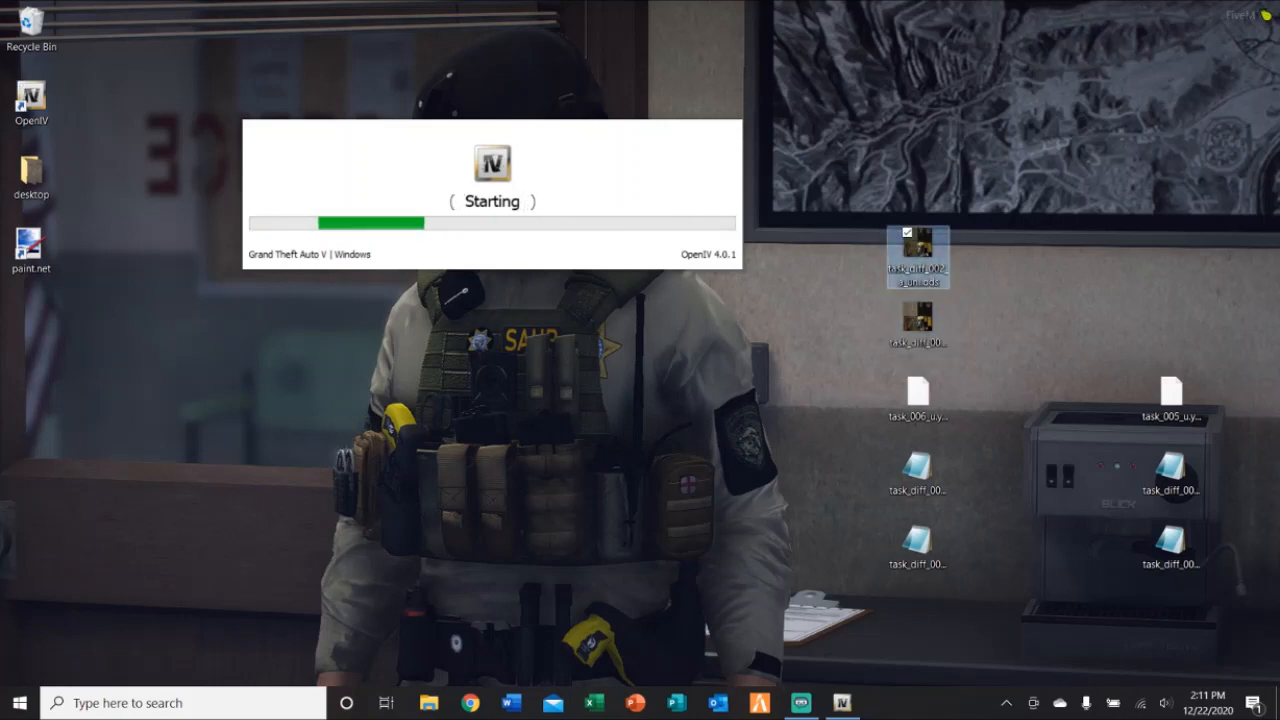
# Switch to paint.net and open both task_diff_002_a_uni.dds and task_diff_006_a_uni.dds from the Desktop
pyautogui.click(33, 256)
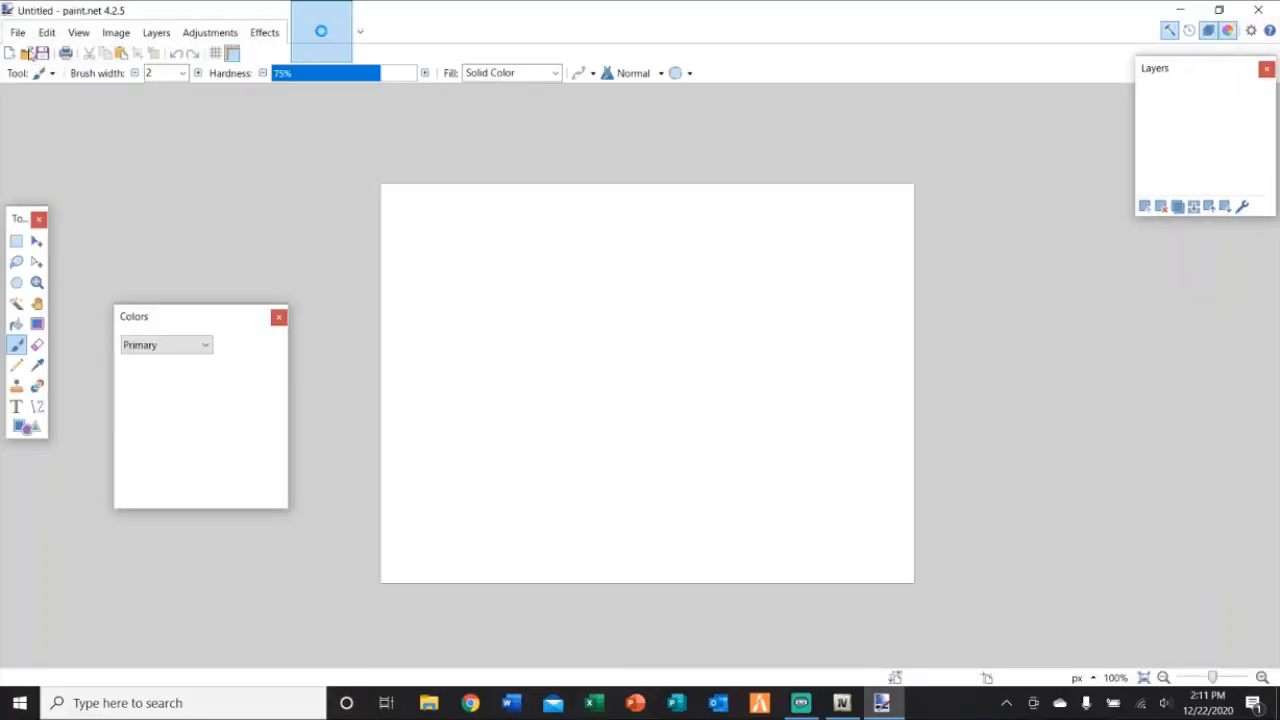
pyautogui.click(19, 33)
pyautogui.press('Escape')
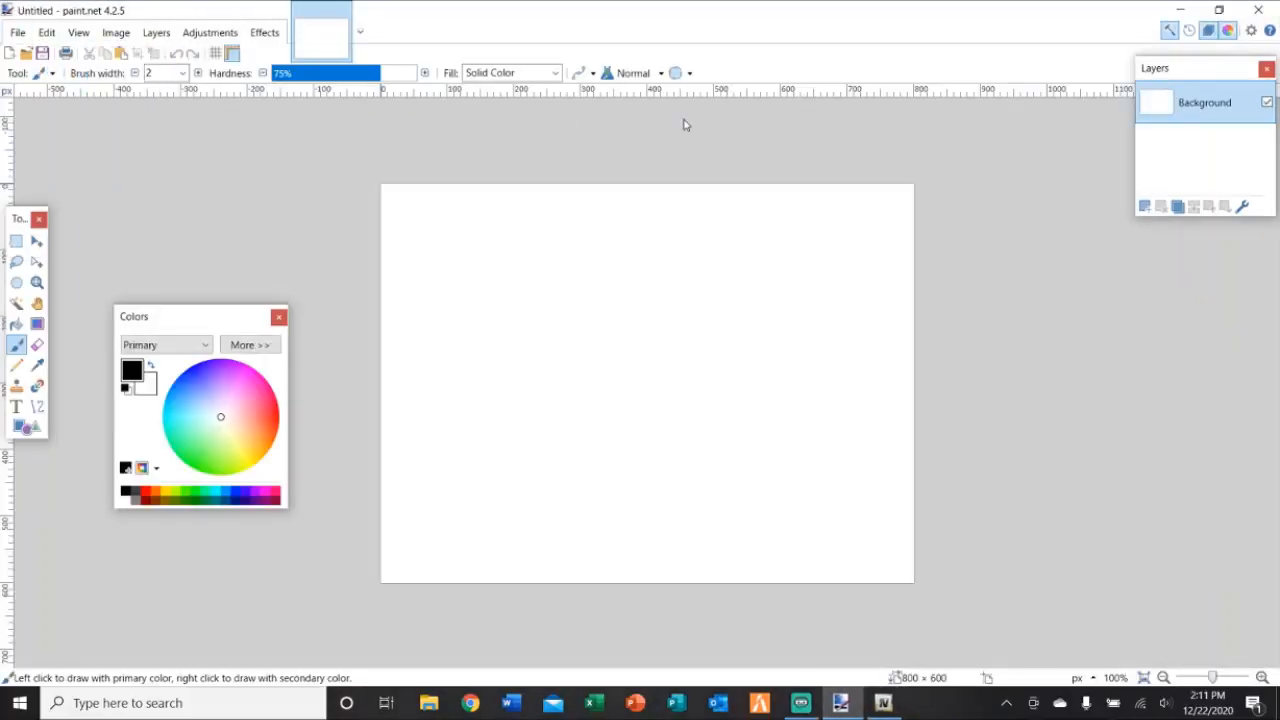
pyautogui.hotkey('ctrl', 'o')
pyautogui.click(580, 162)
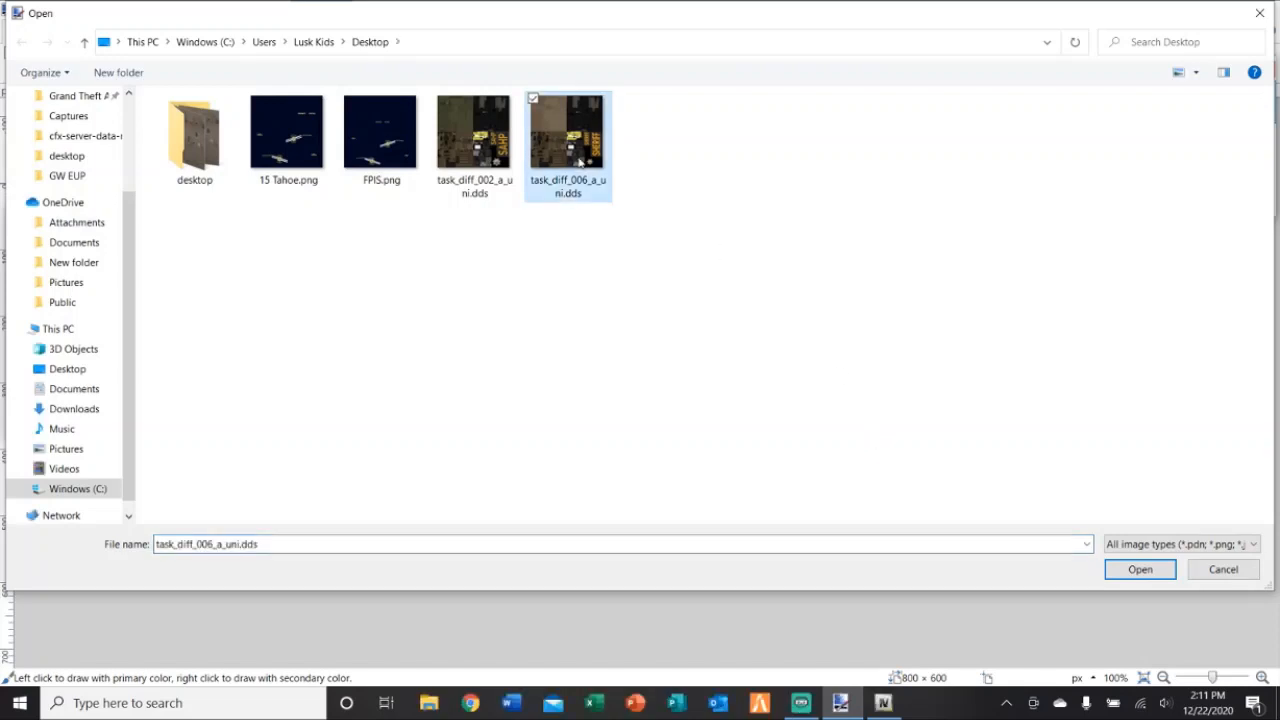
pyautogui.keyDown('ctrl'); pyautogui.click(509, 152); pyautogui.keyUp('ctrl')
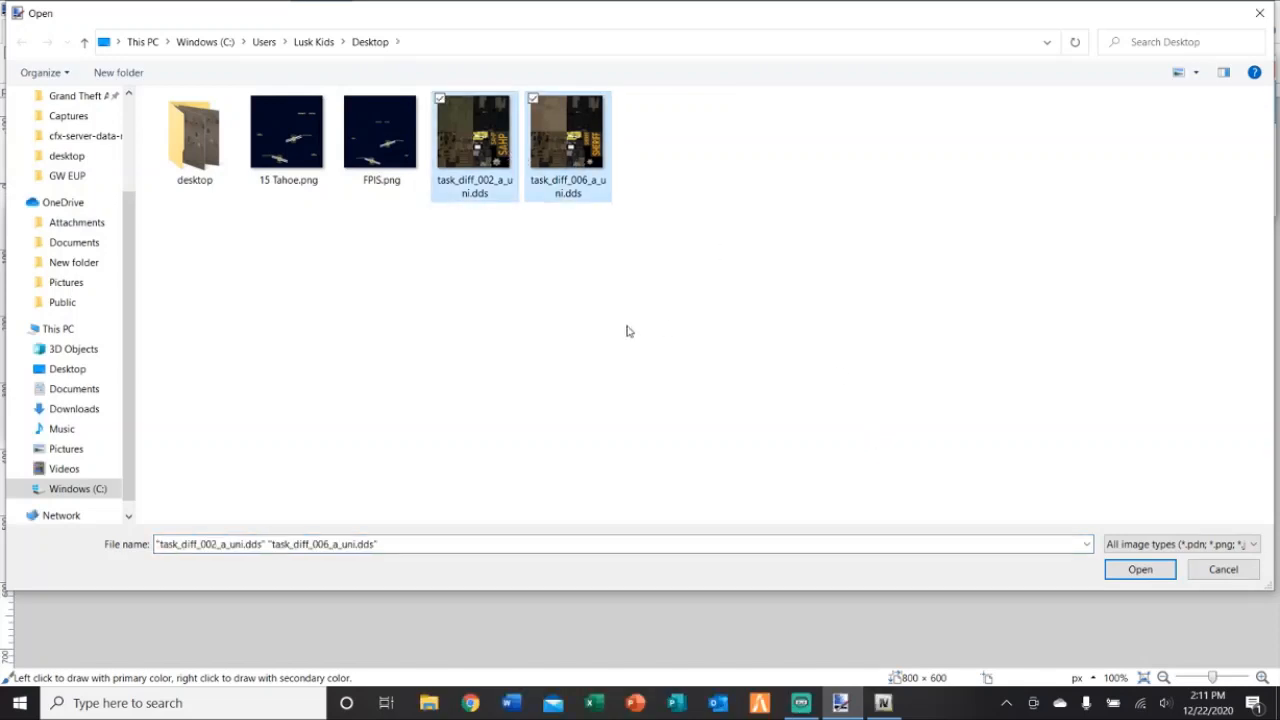
pyautogui.click(1140, 570)
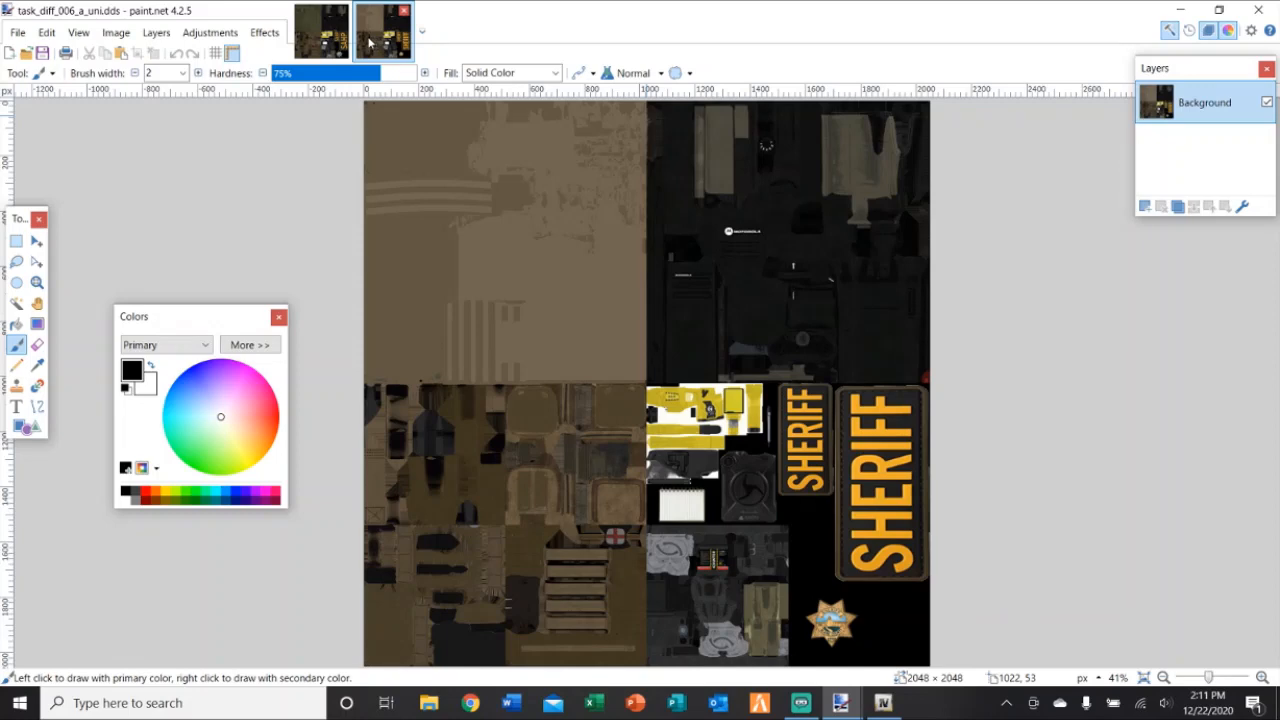
# Save the SAHP texture to the Desktop as the PNG file task_diff_002_a_uni.png with the offered save settings
pyautogui.click(321, 32)
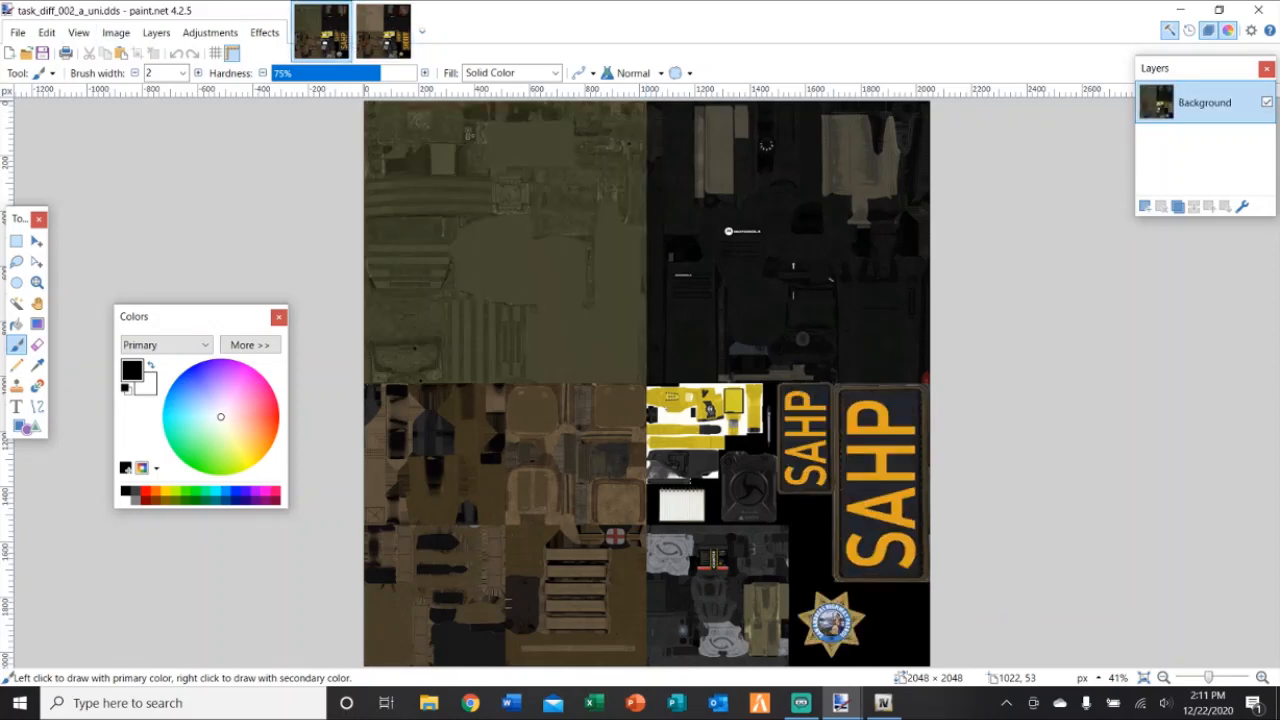
pyautogui.click(18, 32)
pyautogui.click(45, 174)
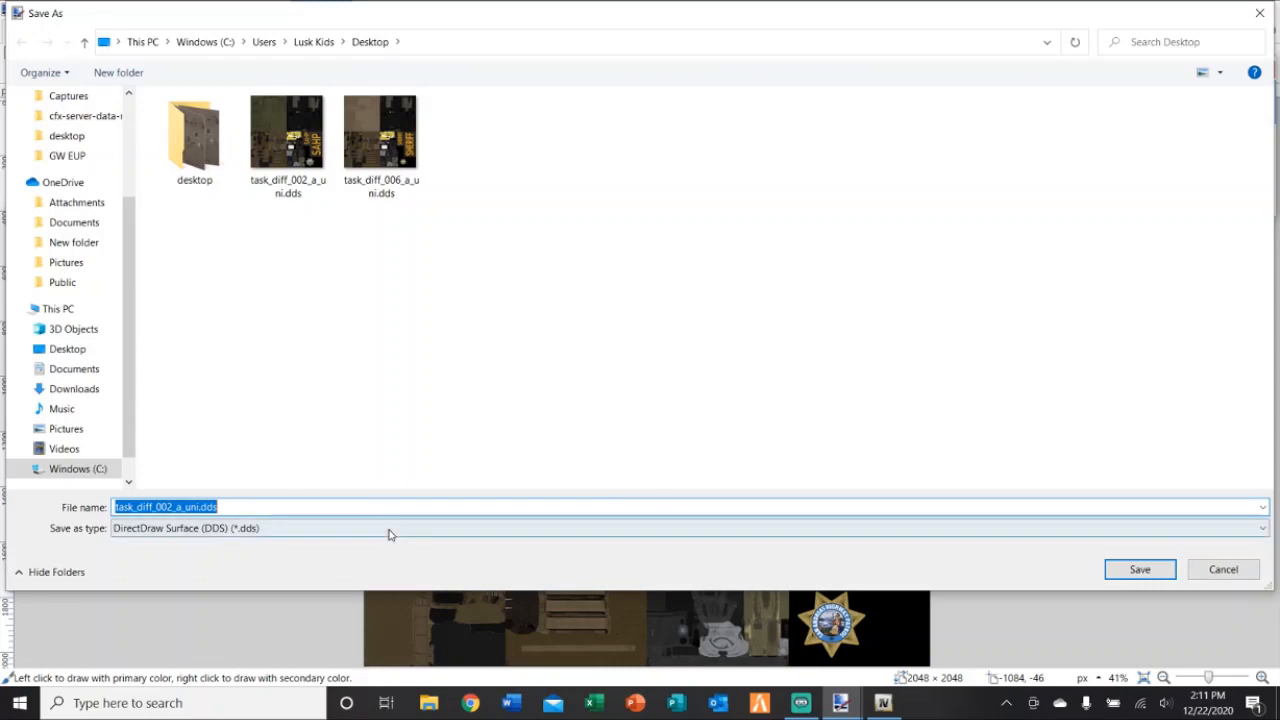
pyautogui.click(391, 528)
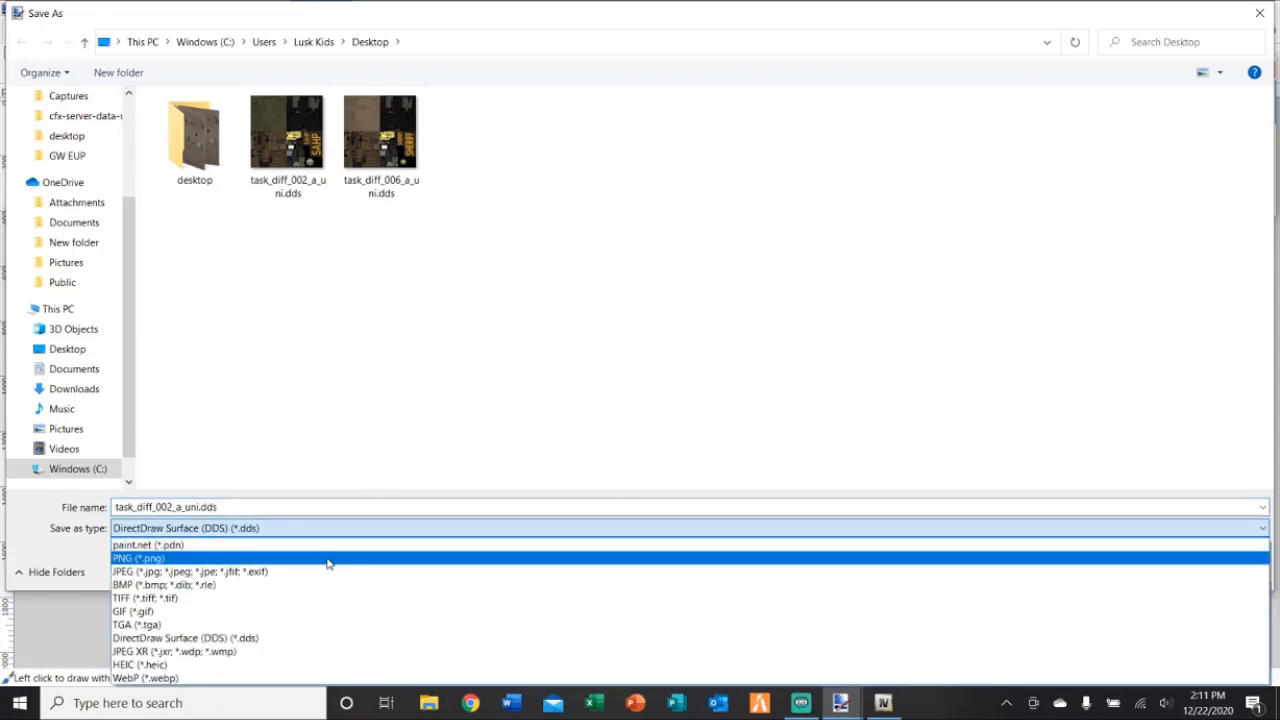
pyautogui.click(716, 620)
pyautogui.click(1145, 576)
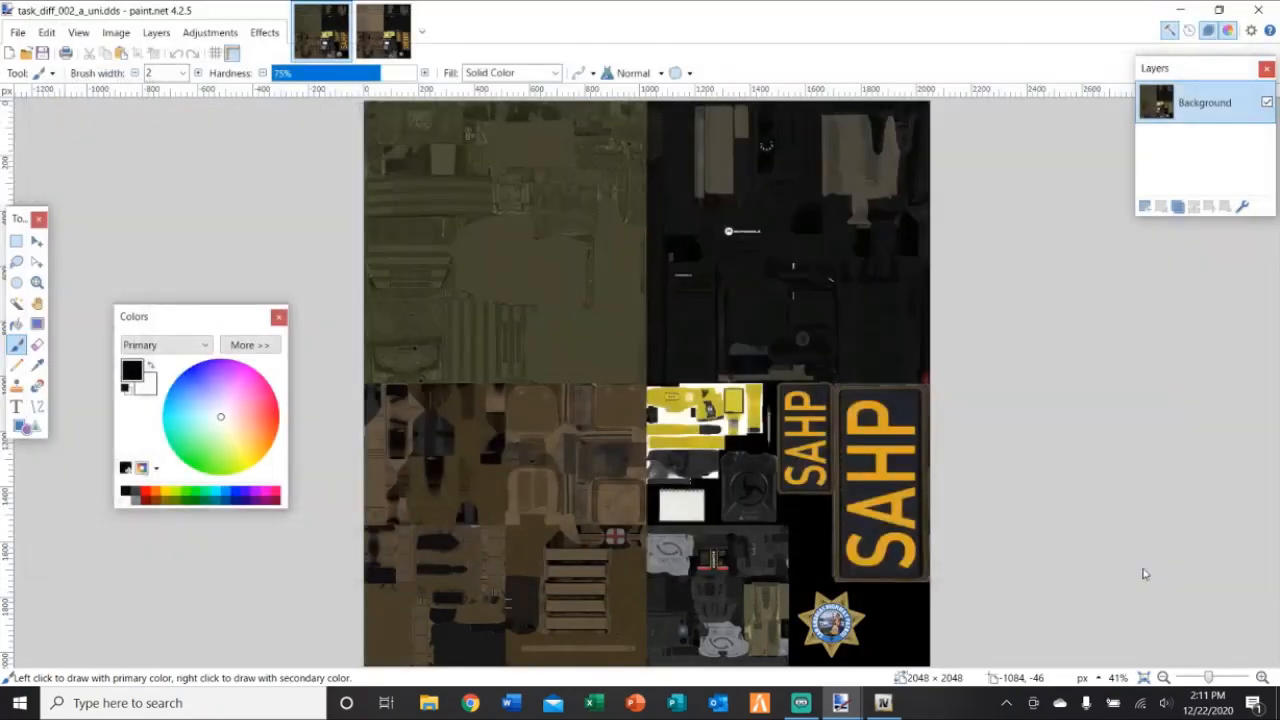
pyautogui.click(389, 437)
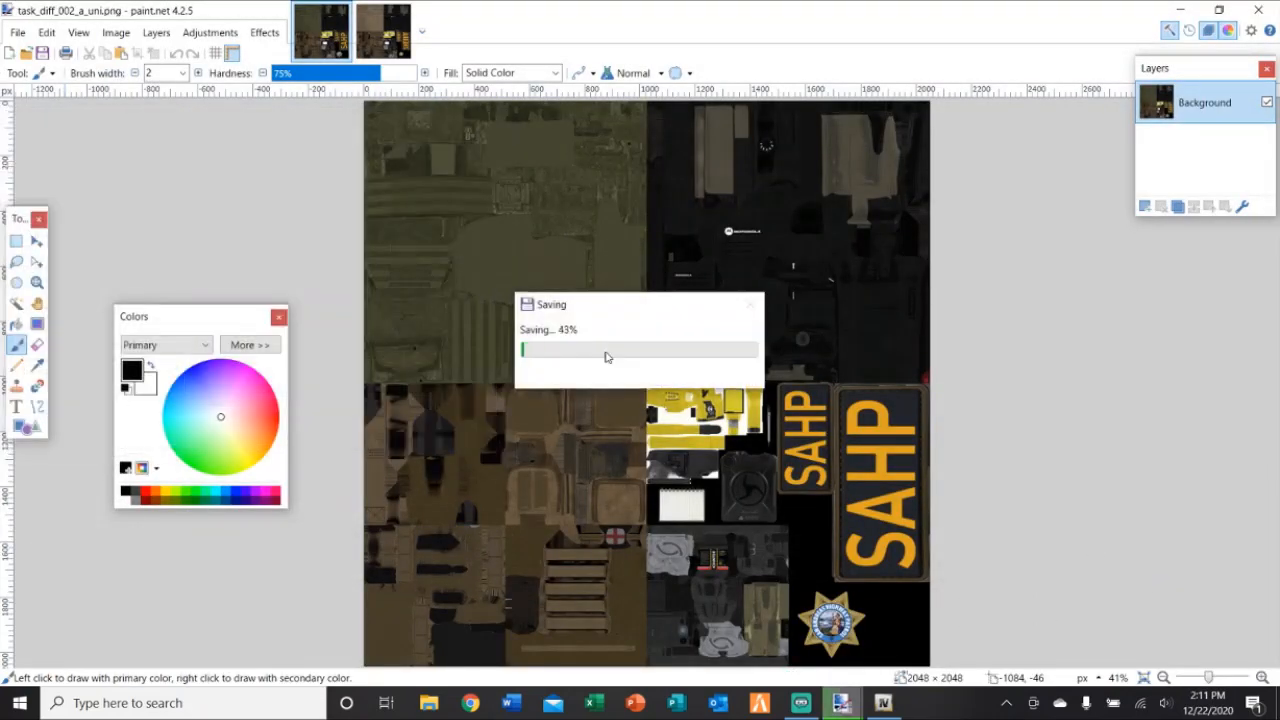
# Save the SHERIFF texture to the Desktop as the PNG file task_diff_006_a_uni.png with the offered save settings
pyautogui.click(383, 32)
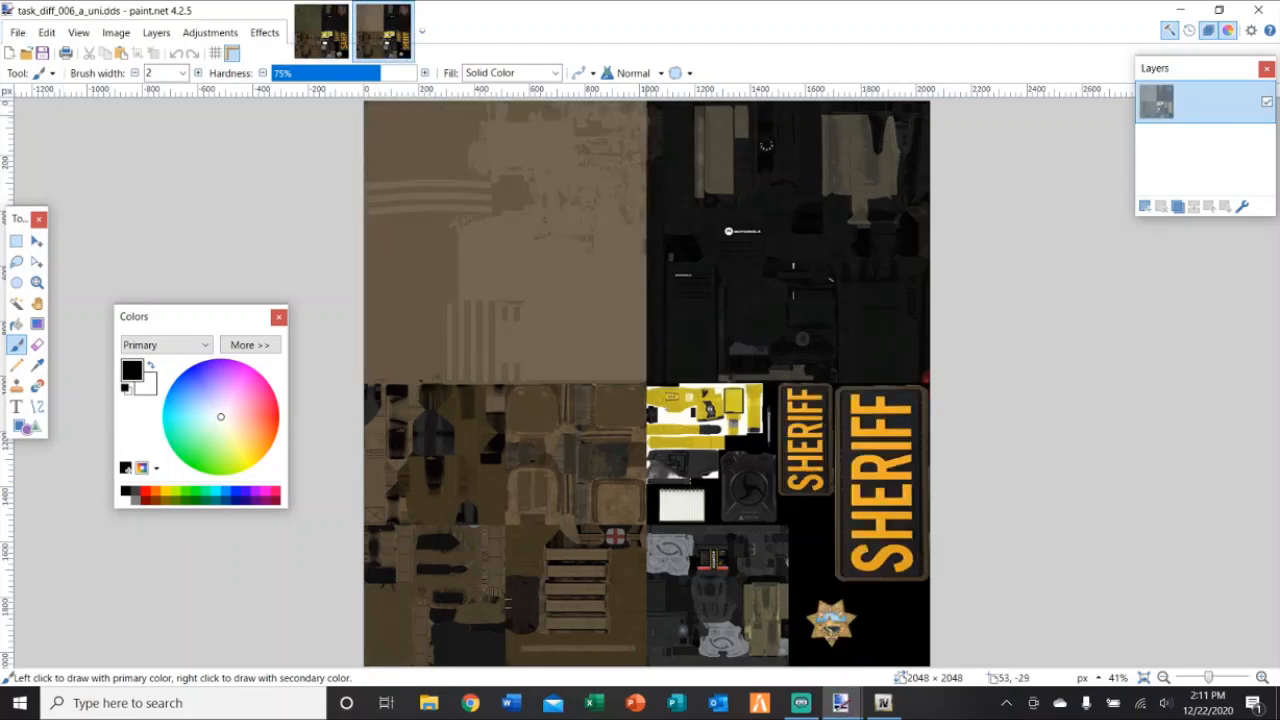
pyautogui.click(18, 32)
pyautogui.click(45, 177)
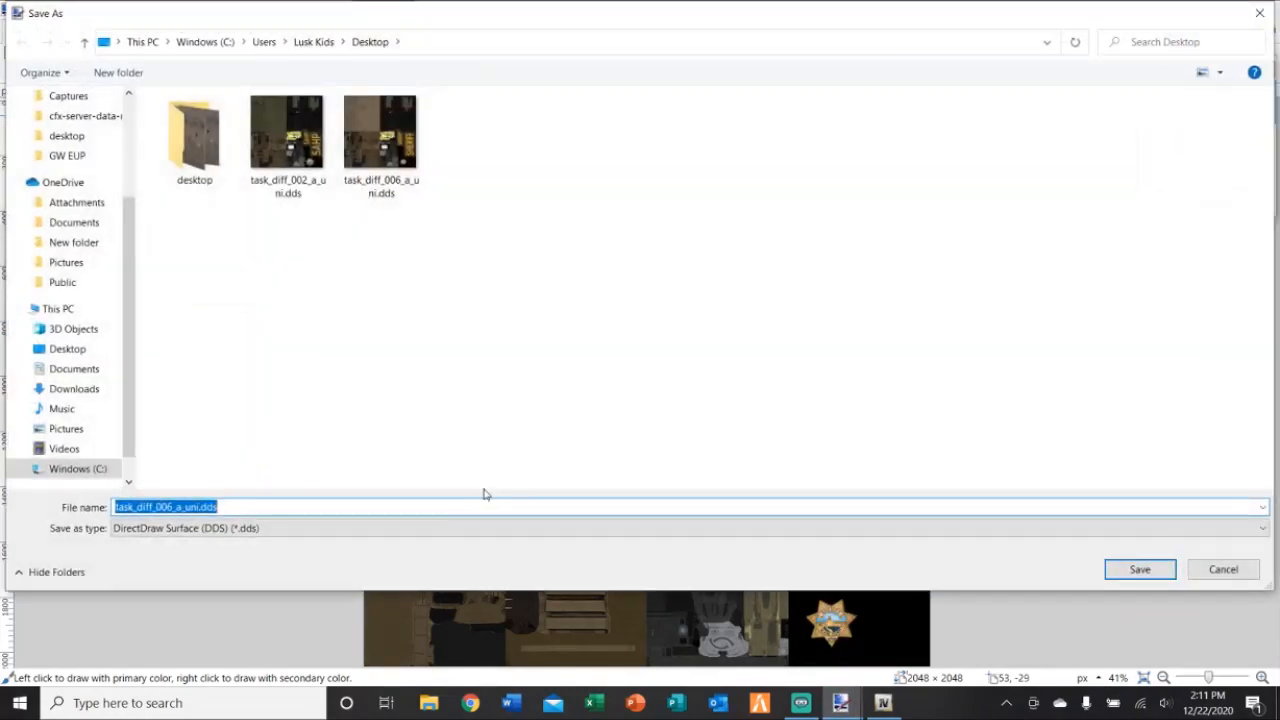
pyautogui.click(400, 530)
pyautogui.click(635, 555)
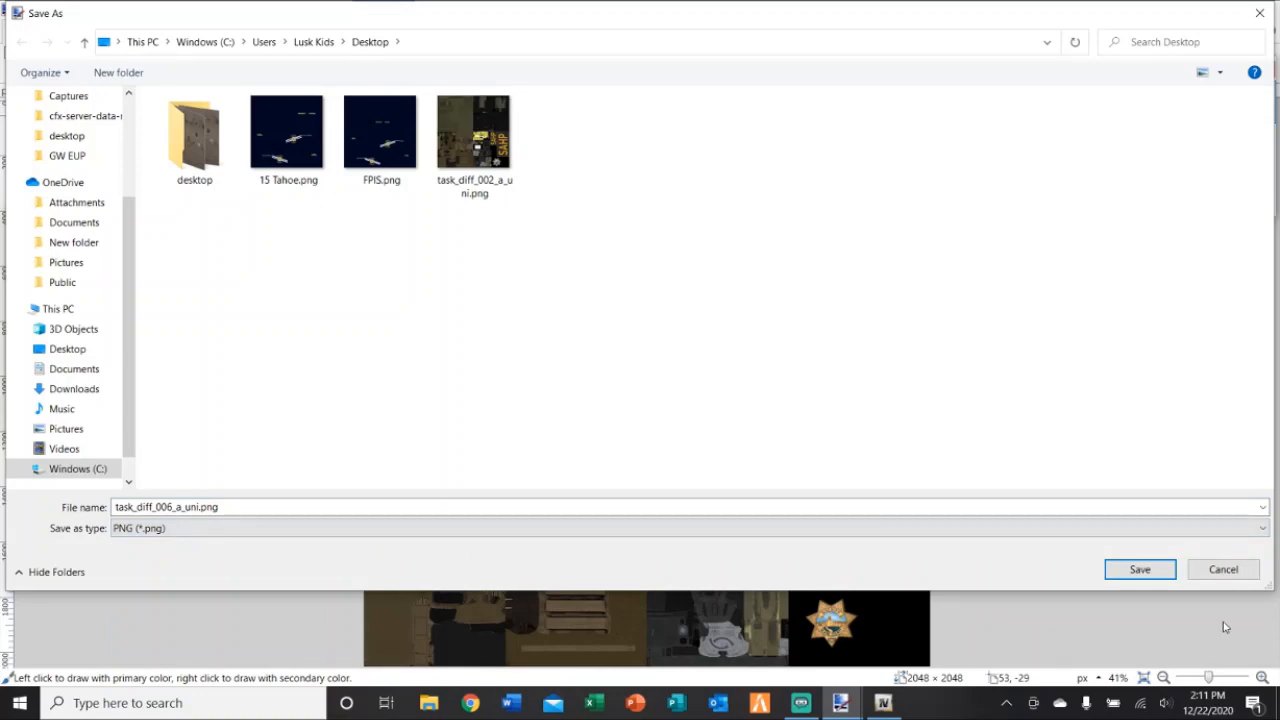
pyautogui.click(1140, 569)
pyautogui.click(410, 436)
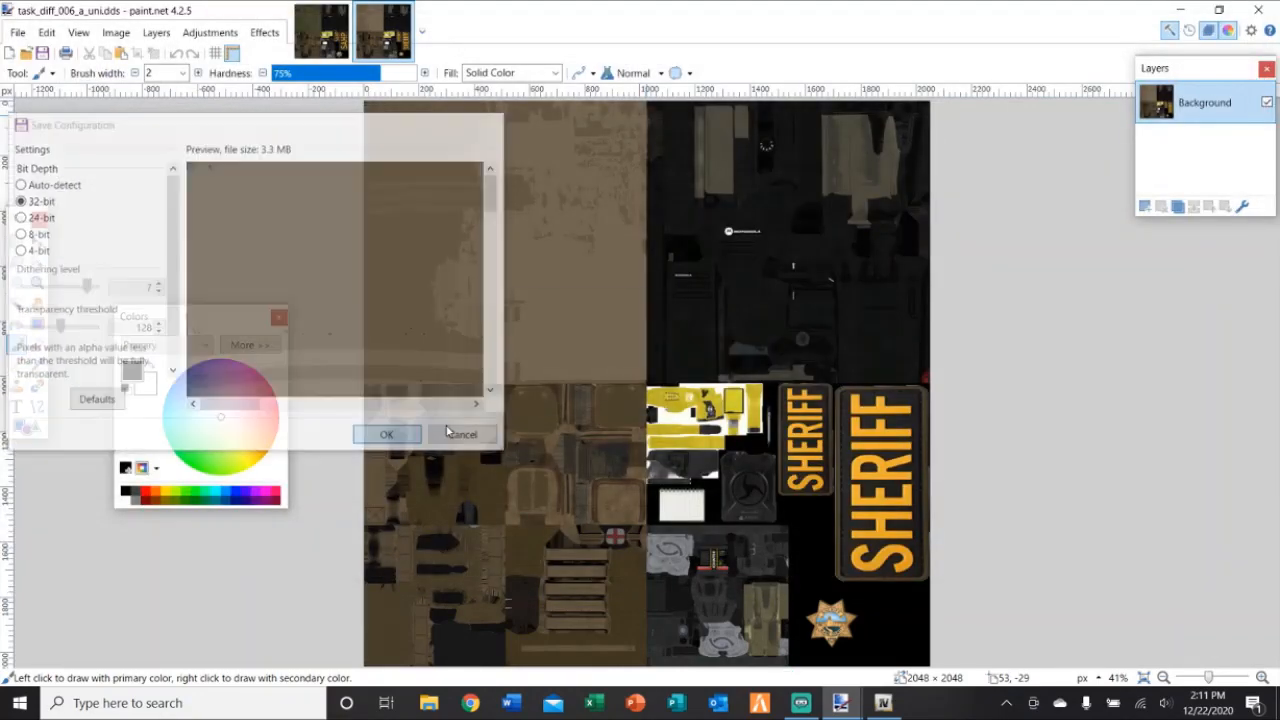
# Return to OpenIV, open the GTA V mods folder and enable edit mode
pyautogui.click(1180, 9)
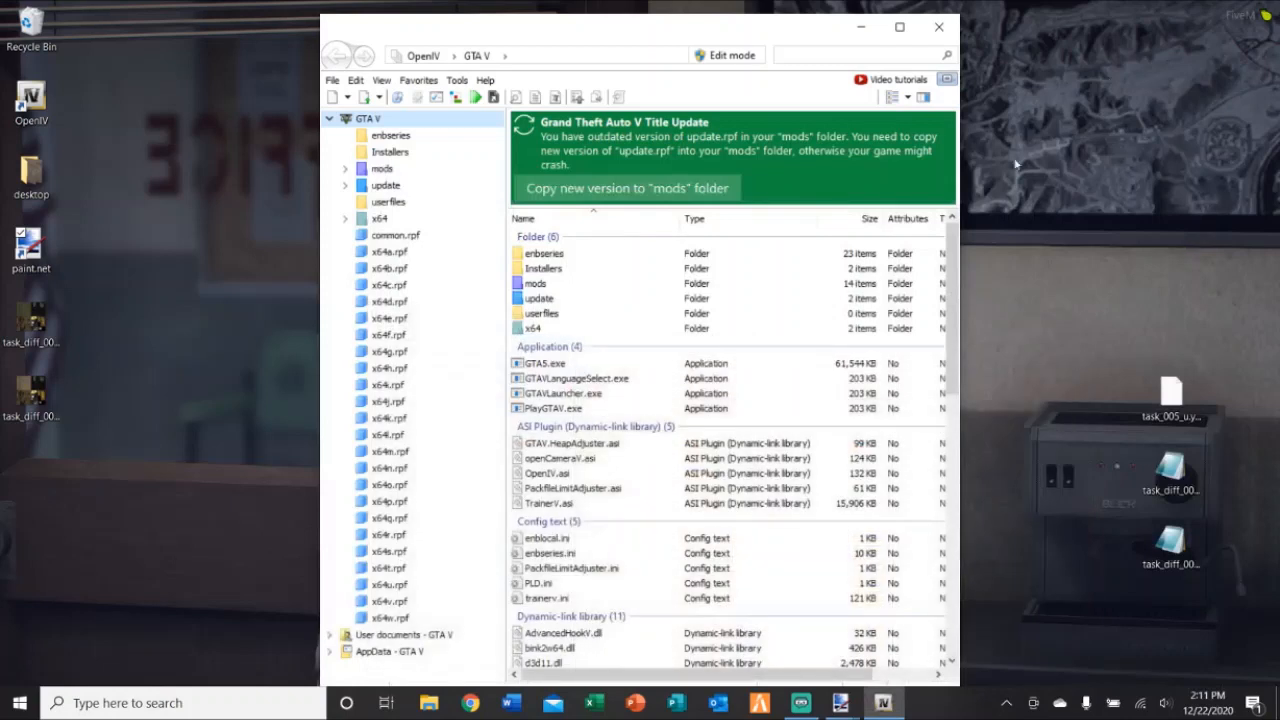
pyautogui.doubleClick(694, 285)
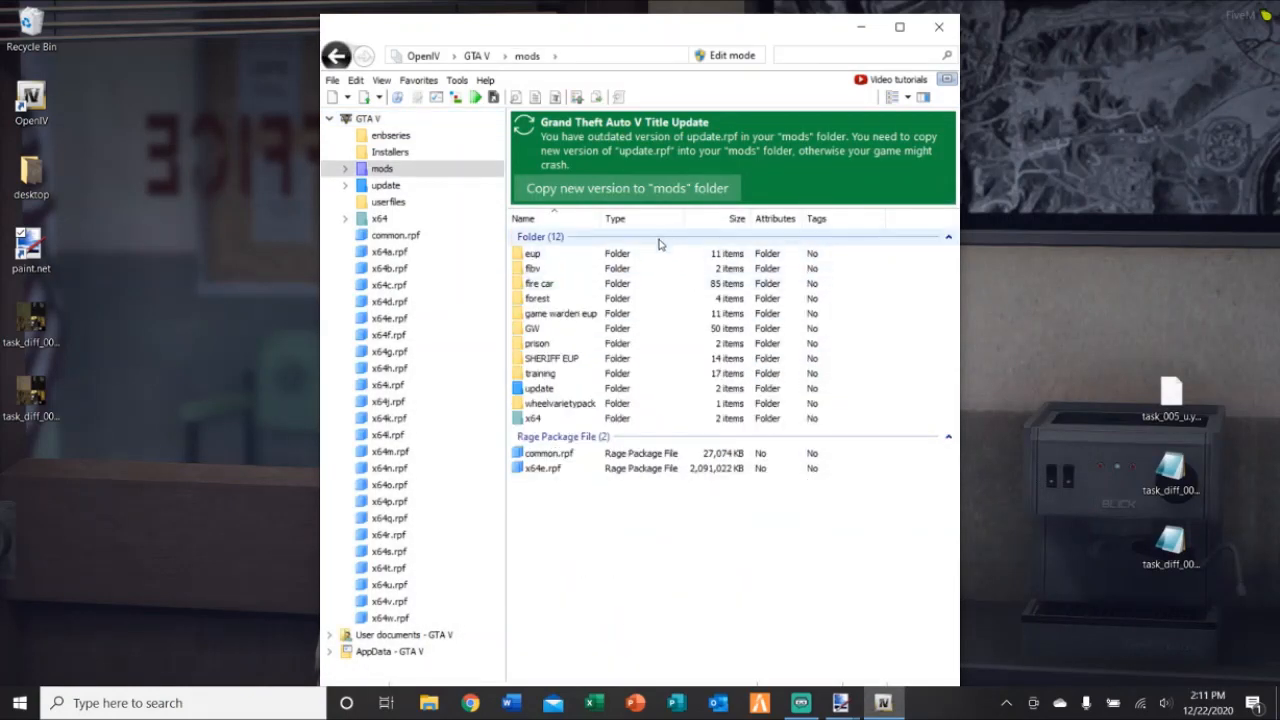
pyautogui.rightClick(809, 588)
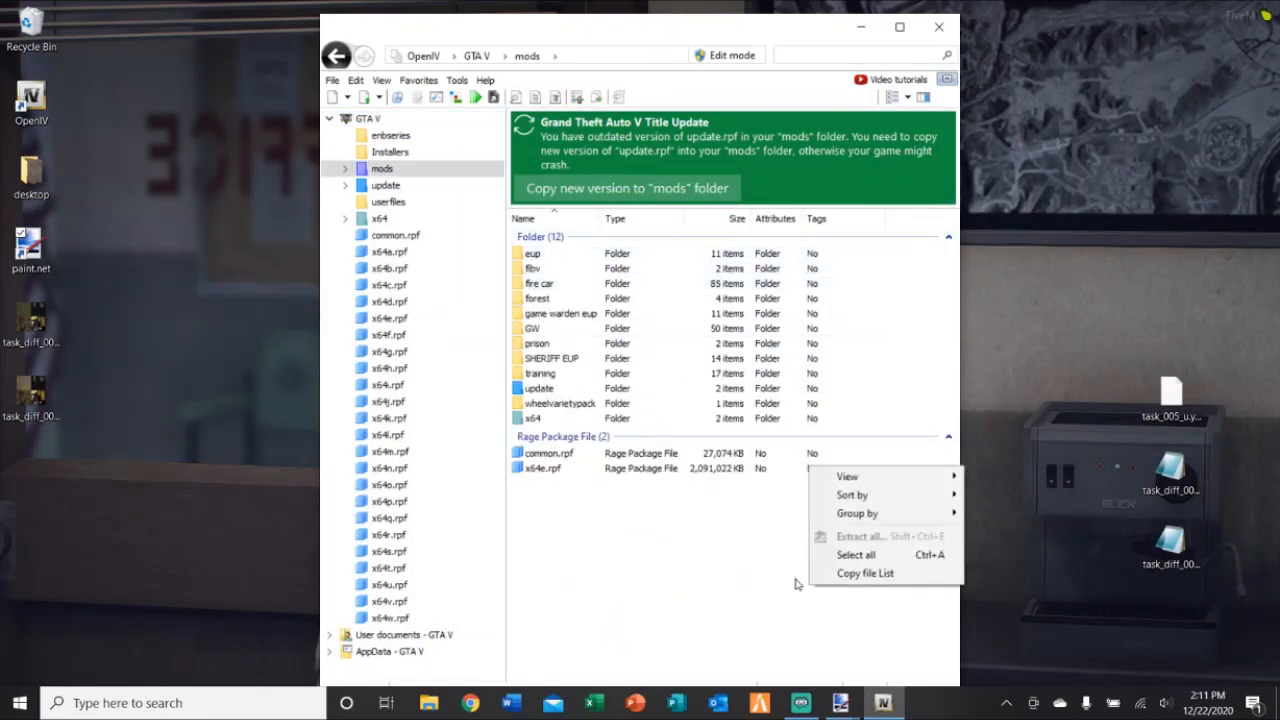
pyautogui.click(739, 62)
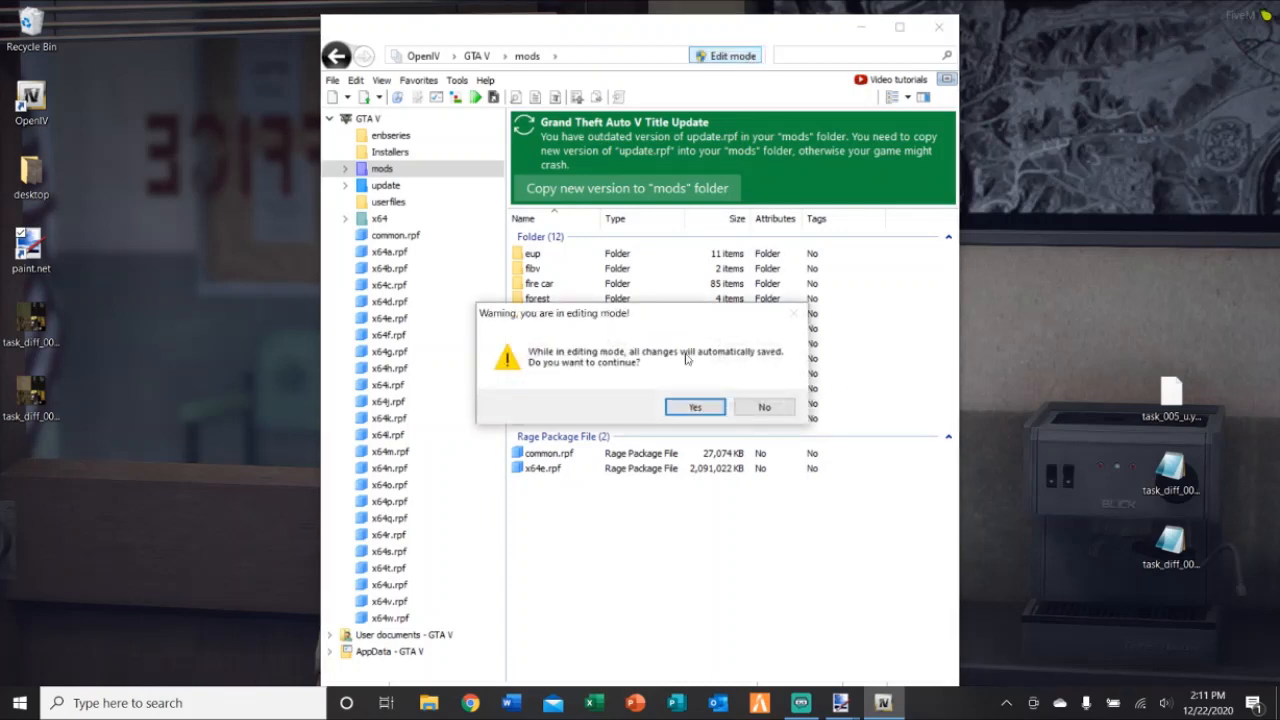
pyautogui.click(697, 405)
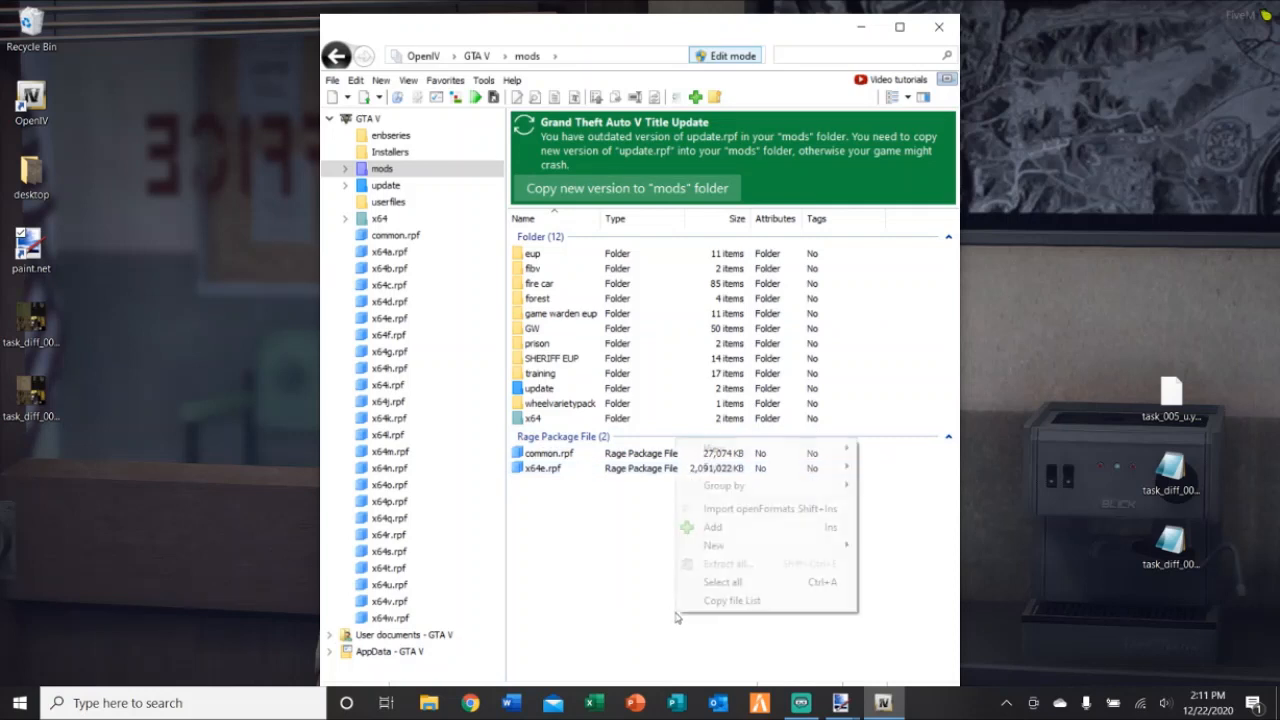
# Create a new folder named VEST DEMO inside the mods folder
pyautogui.rightClick(677, 438)
pyautogui.moveTo(763, 545)
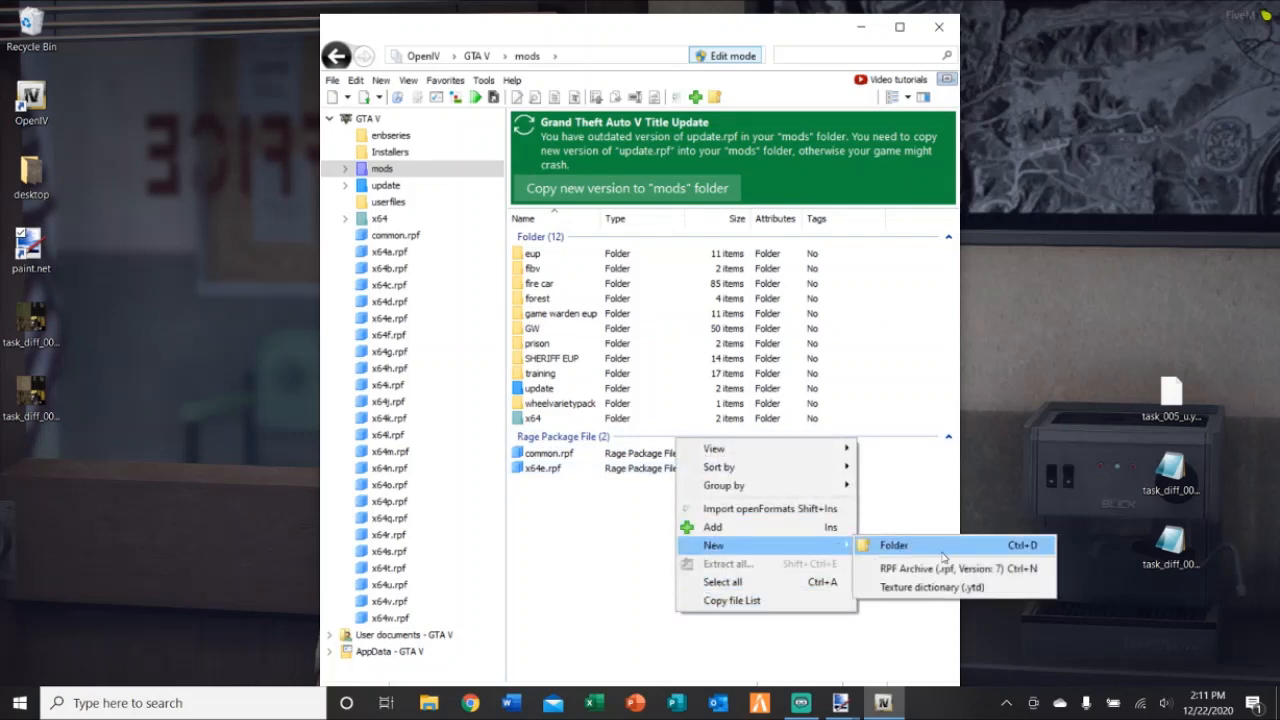
pyautogui.click(943, 548)
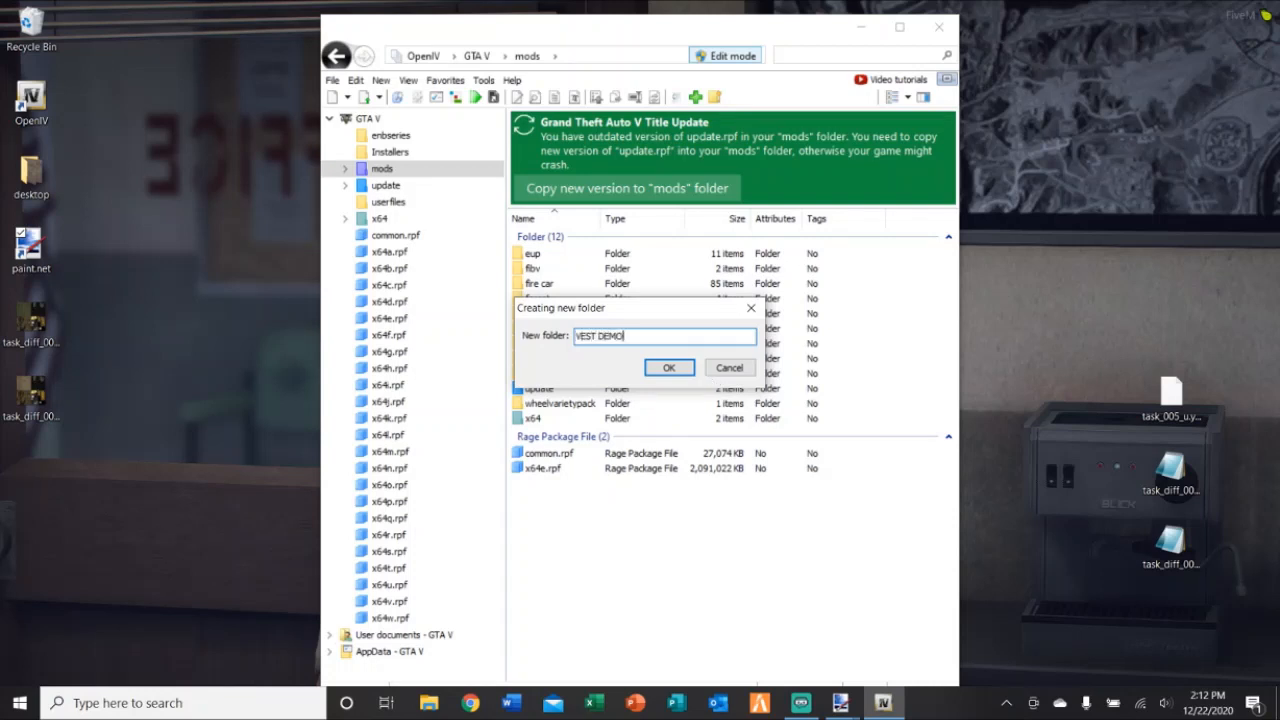
pyautogui.click(683, 371)
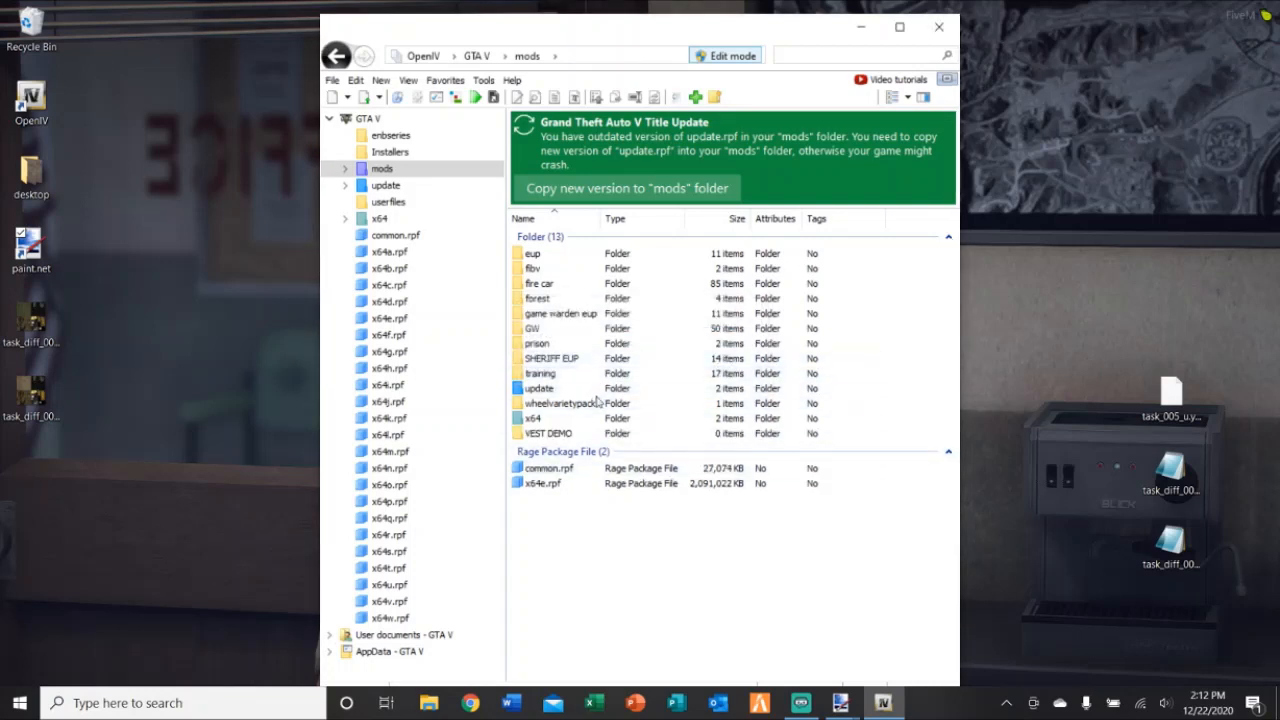
# Open the VEST DEMO folder and add task_005_u.ydd, task_diff_005_b_uni.ytd and task_diff_005_c_uni.ytd from the desktop
pyautogui.doubleClick(613, 438)
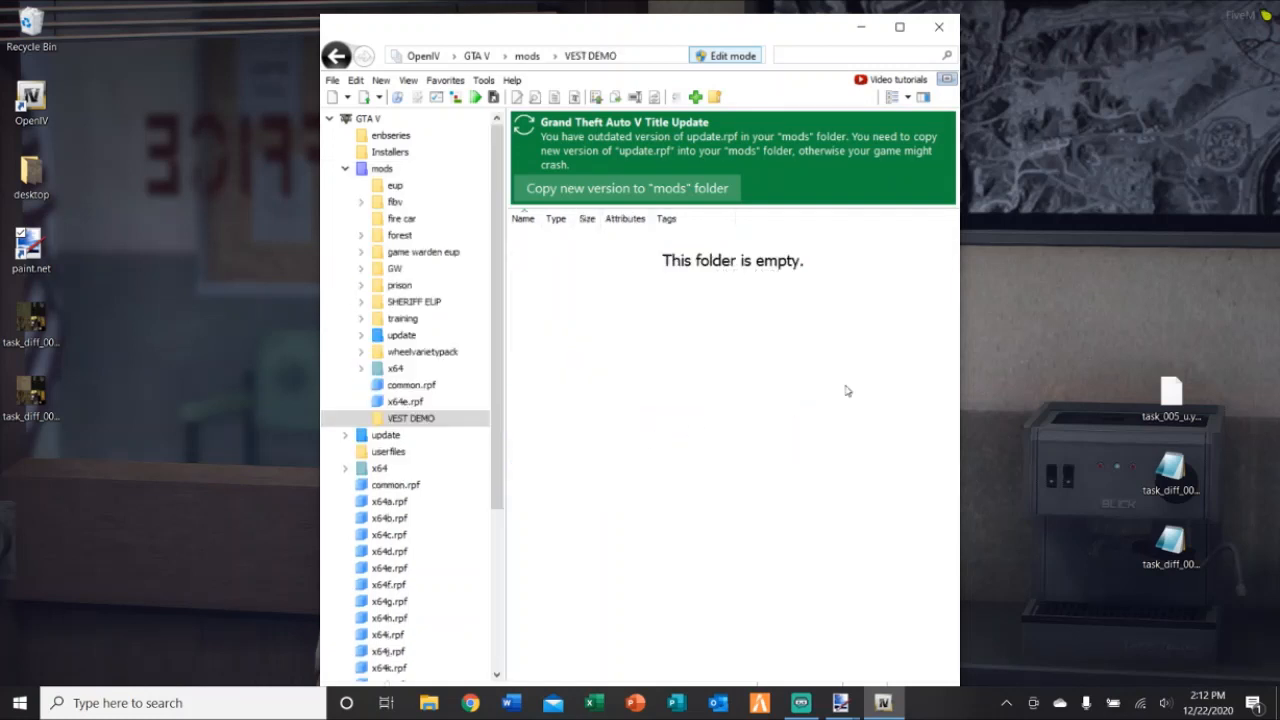
pyautogui.moveTo(1257, 636); pyautogui.dragTo(755, 330)
# Preview the vest model task_005_u.ydd with the texture dictionary task_diff_005_b_uni.ytd loaded, and close the viewer
pyautogui.click(690, 255)
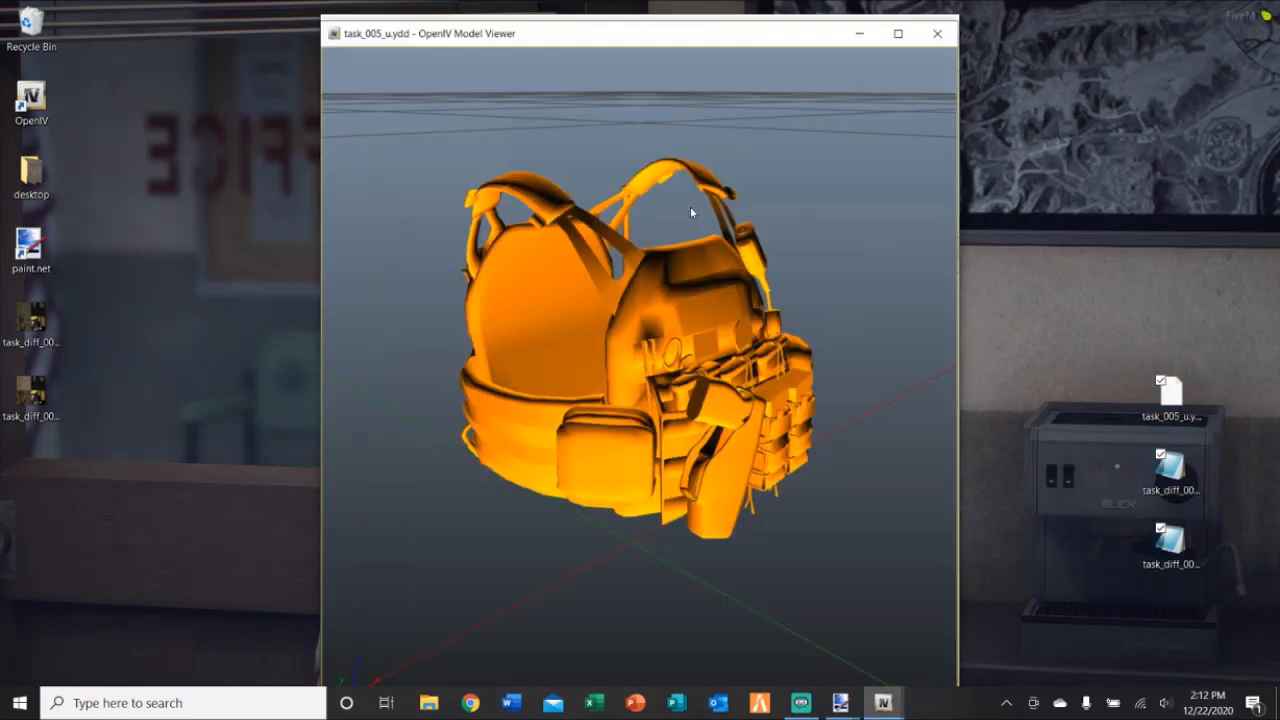
pyautogui.moveTo(661, 313); pyautogui.dragTo(946, 625)
pyautogui.click(918, 638)
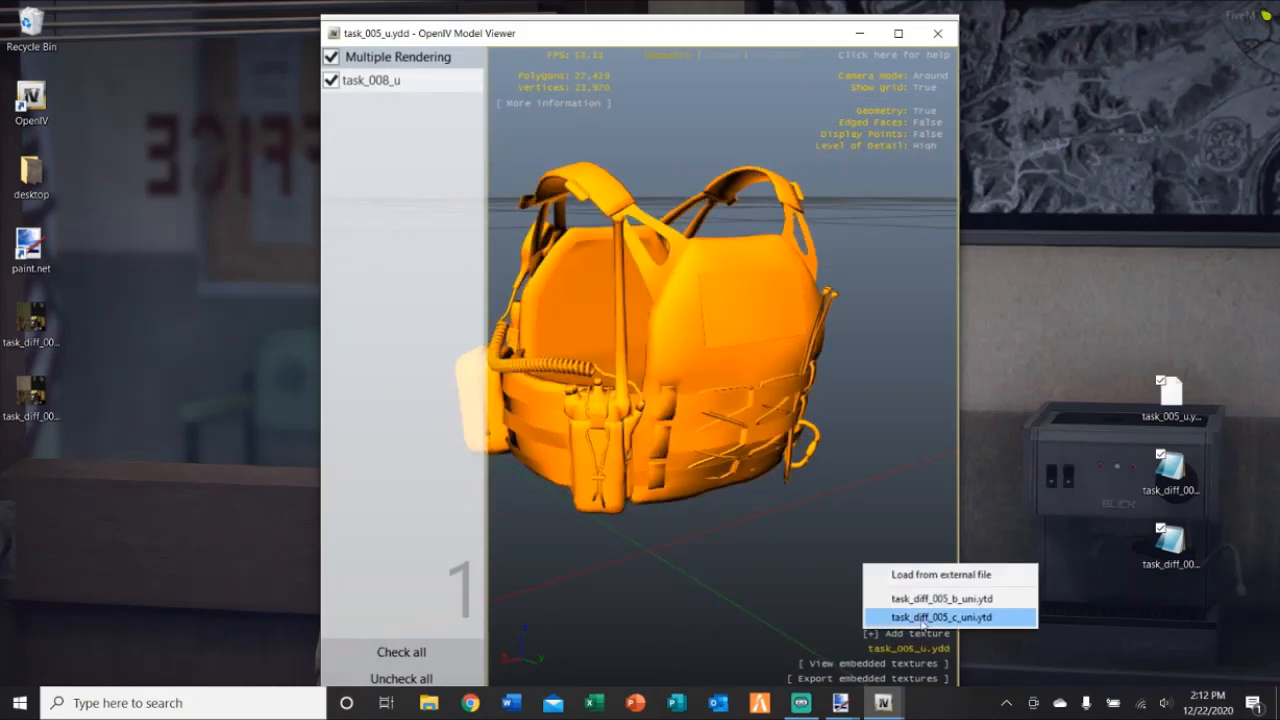
pyautogui.click(945, 600)
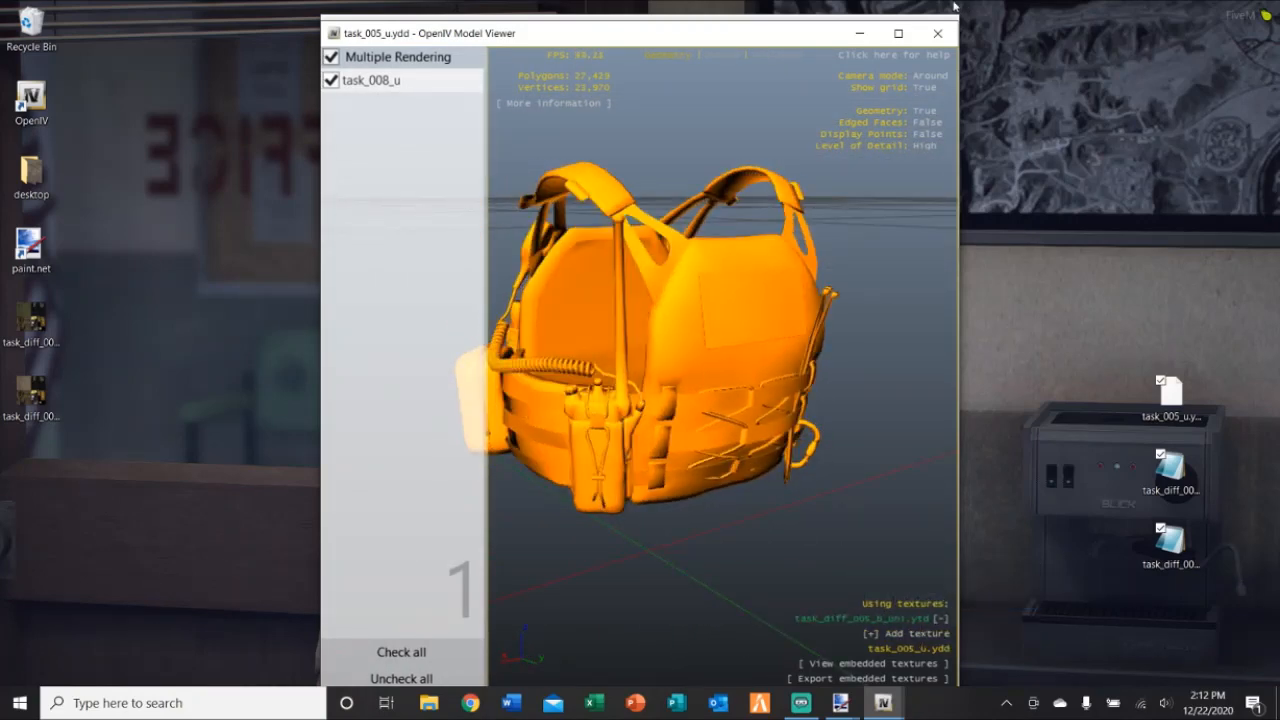
pyautogui.click(938, 33)
# Rename the texture inside task_diff_005_b_uni.ytd by replacing the variant letter b in its name
pyautogui.doubleClick(591, 289)
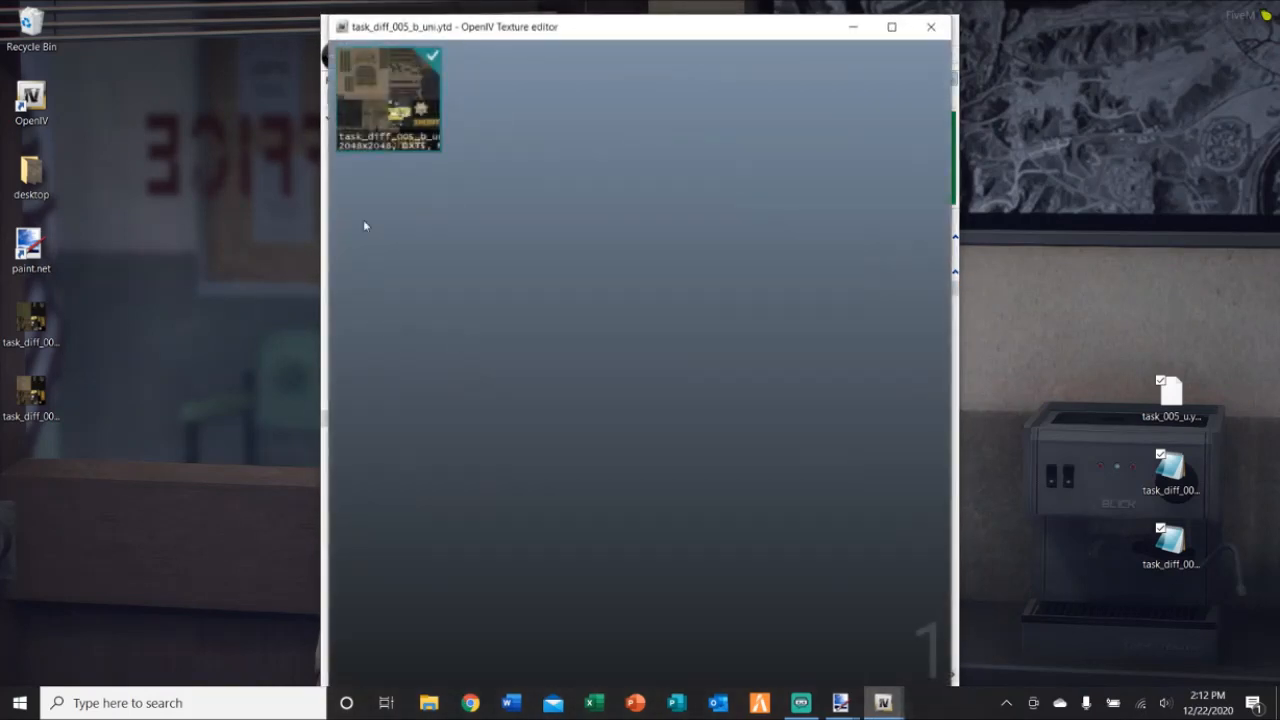
pyautogui.rightClick(381, 152)
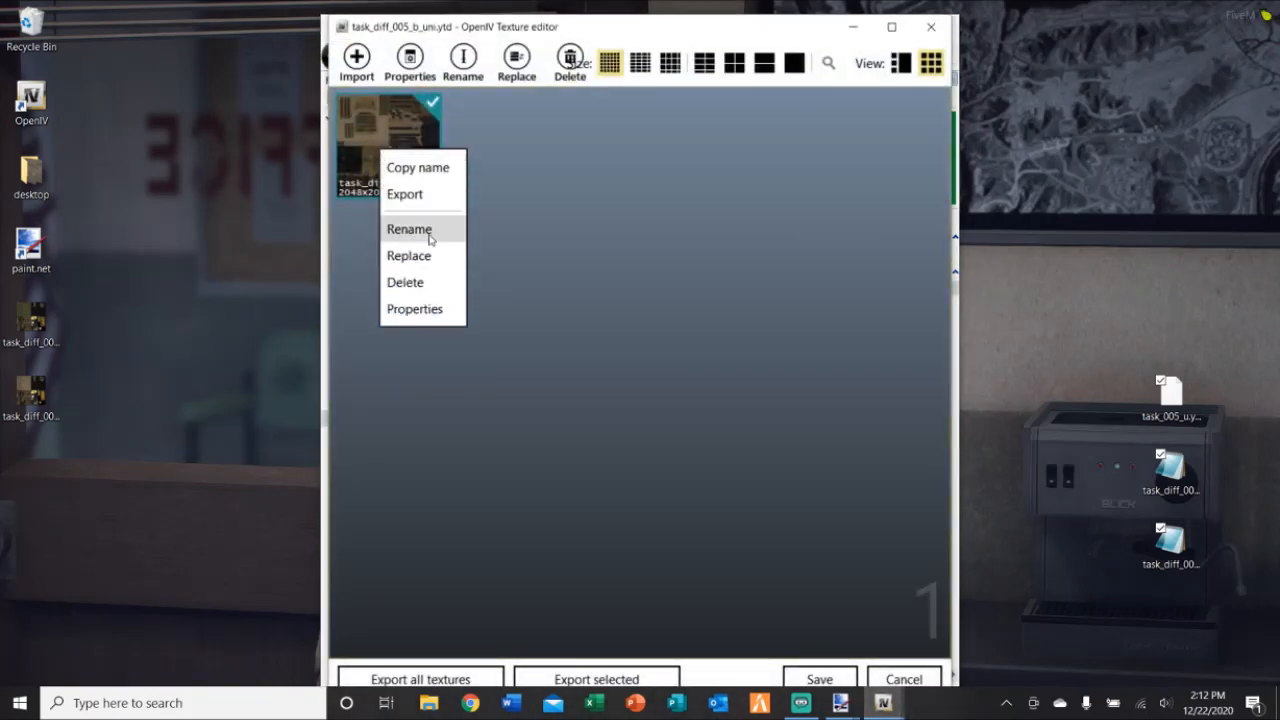
pyautogui.click(430, 238)
pyautogui.click(627, 375)
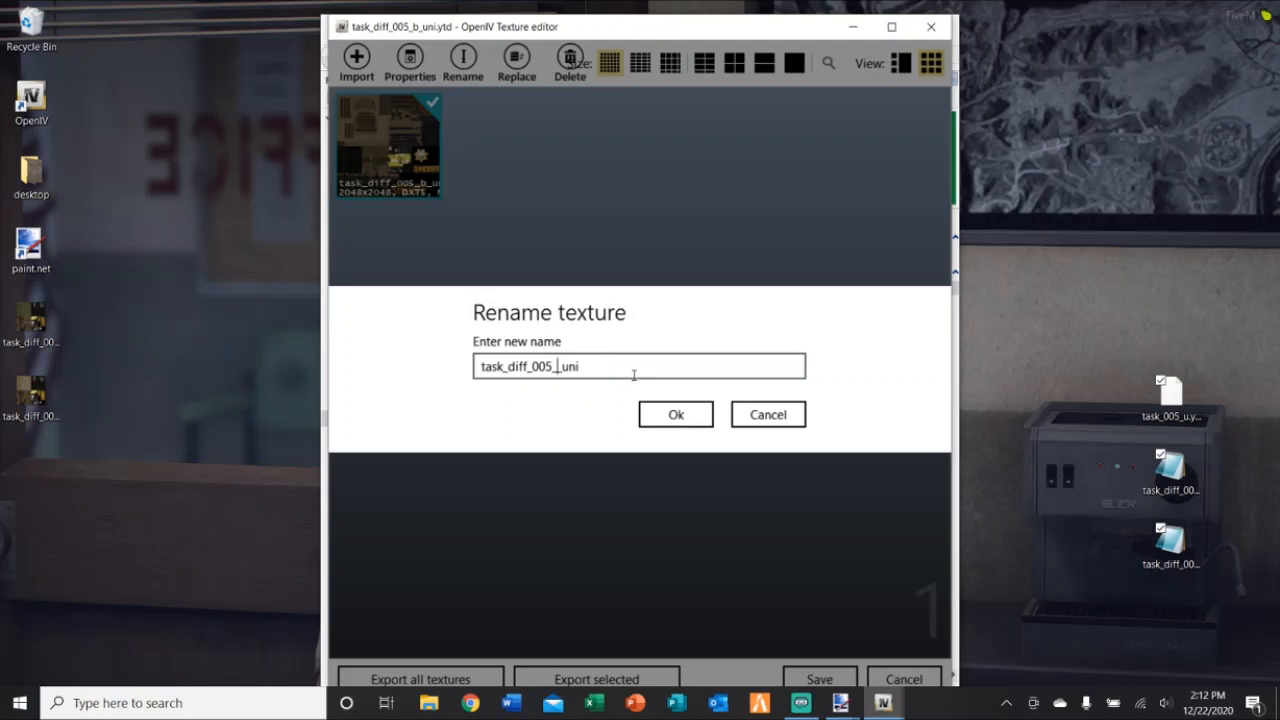
pyautogui.click(662, 412)
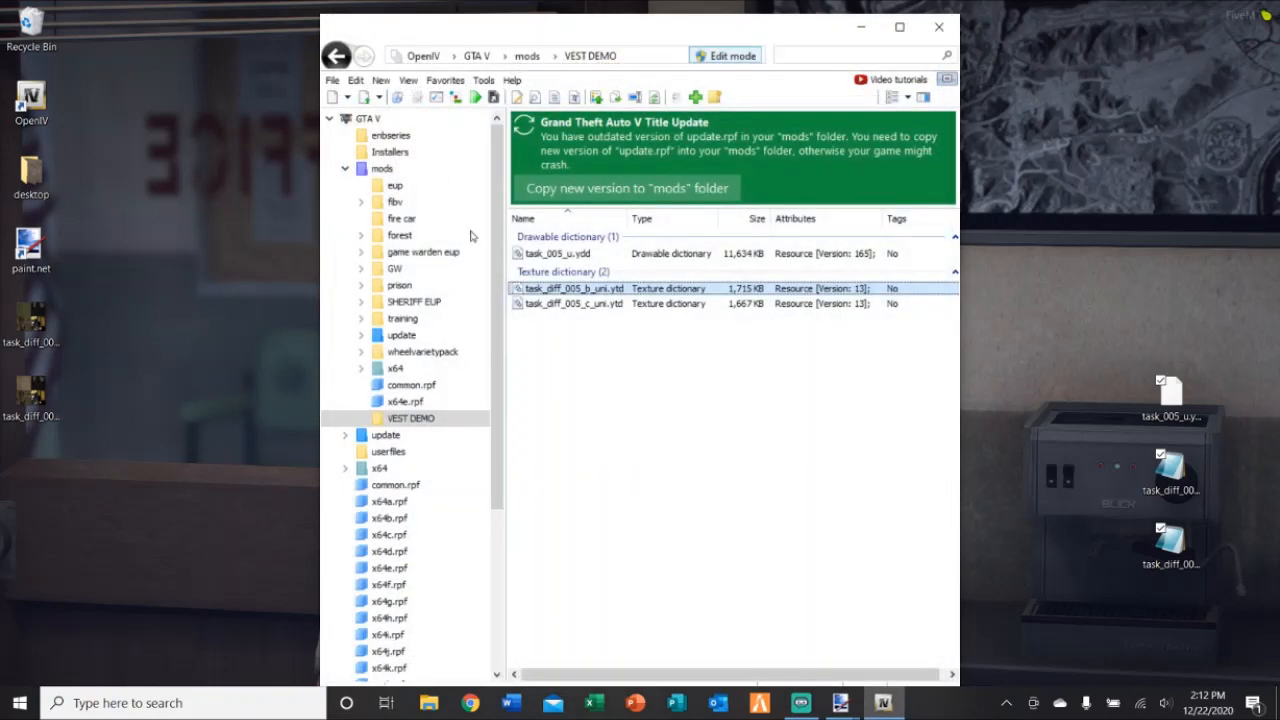
# Preview task_005_u.ydd again with the texture dictionary task_diff_005_b_uni.ytd loaded, and close the viewer
pyautogui.doubleClick(601, 254)
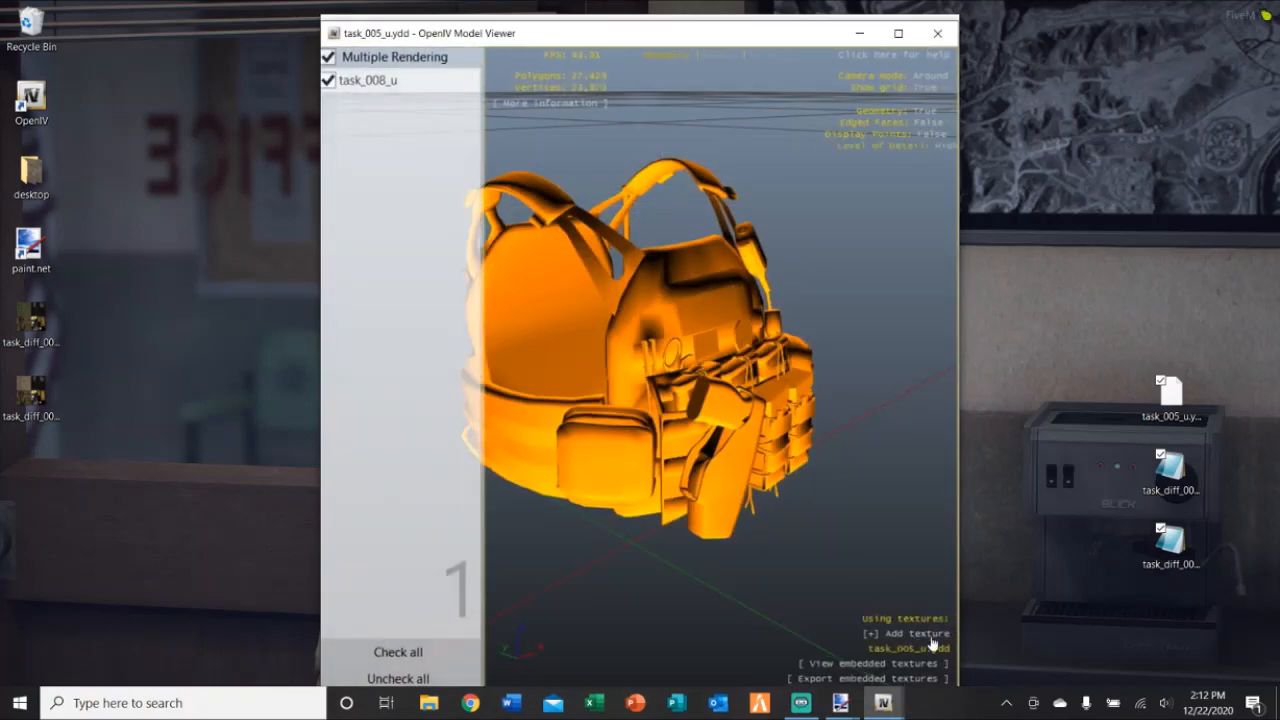
pyautogui.click(936, 633)
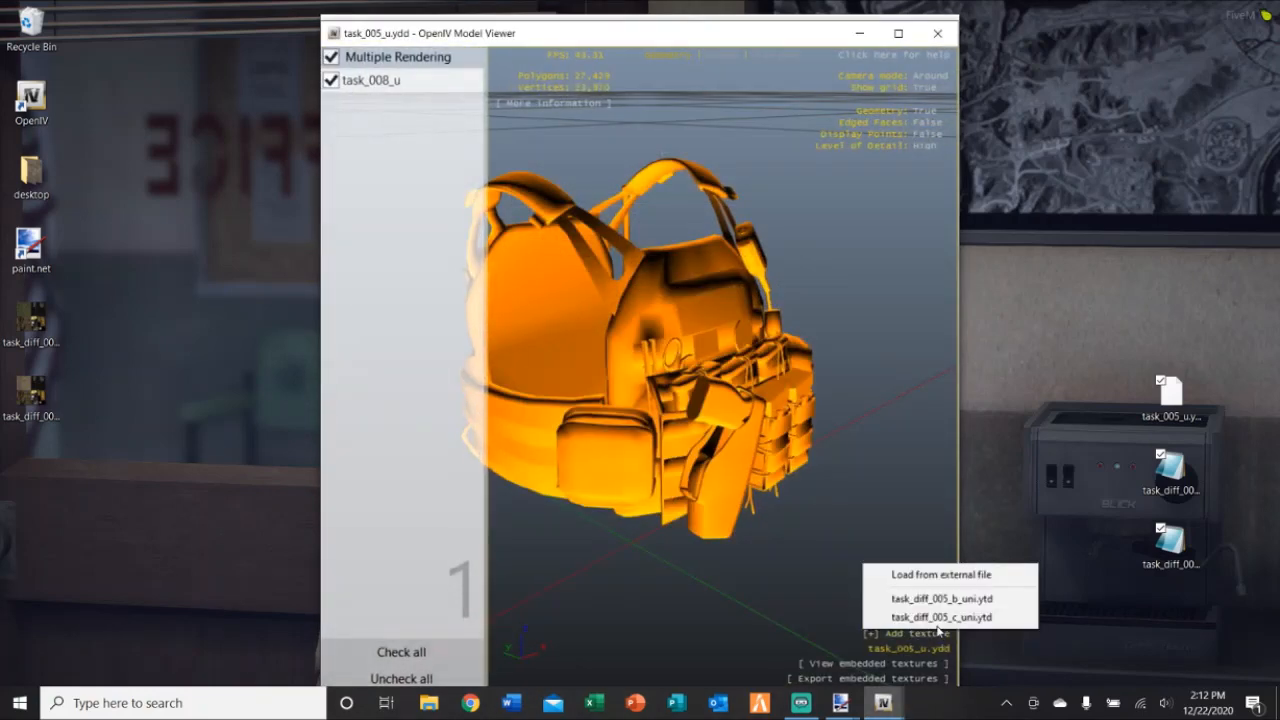
pyautogui.click(950, 598)
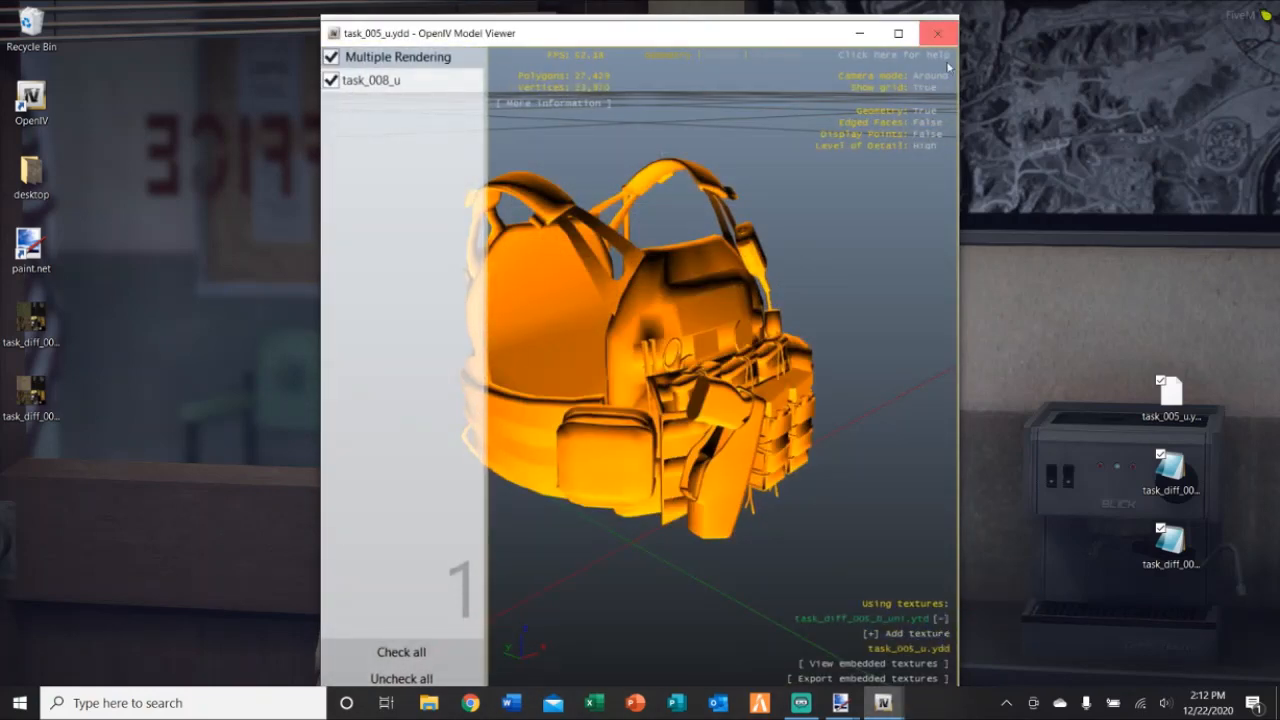
pyautogui.click(938, 33)
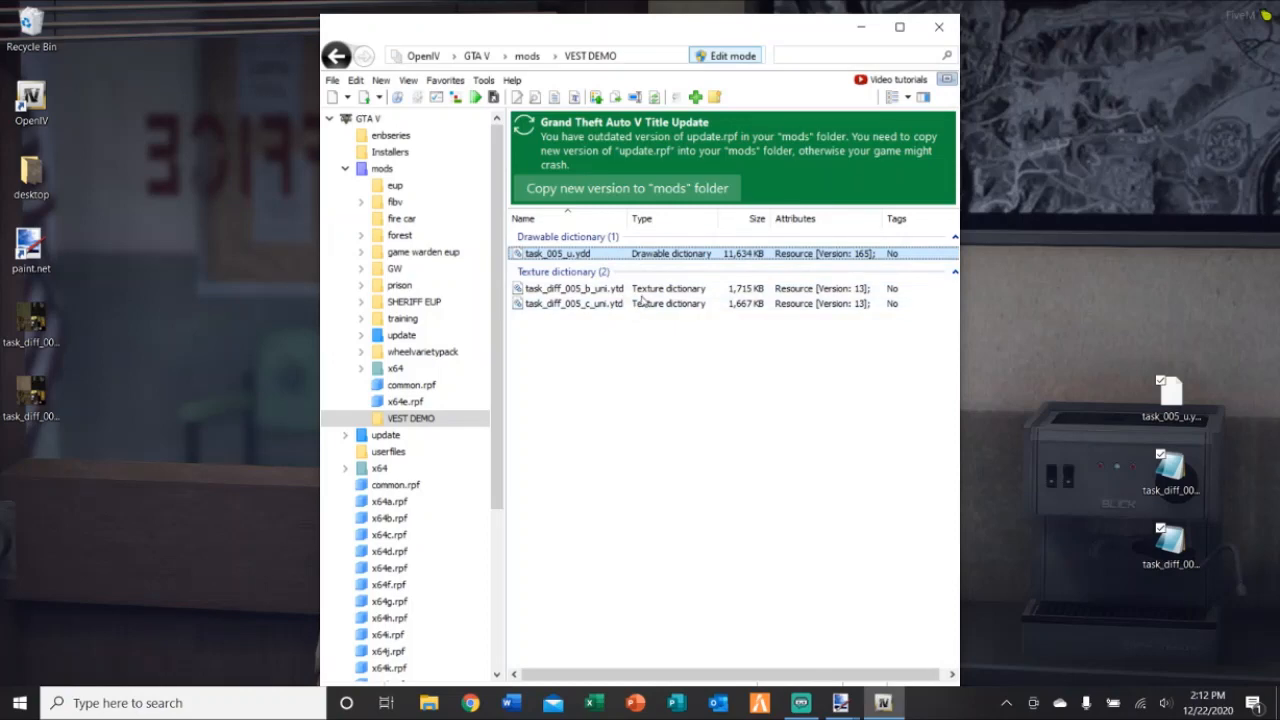
# Check the texture name inside task_diff_005_b_uni.ytd, and rename the dictionary file to task_diff_005_a_uni.ytd
pyautogui.doubleClick(651, 289)
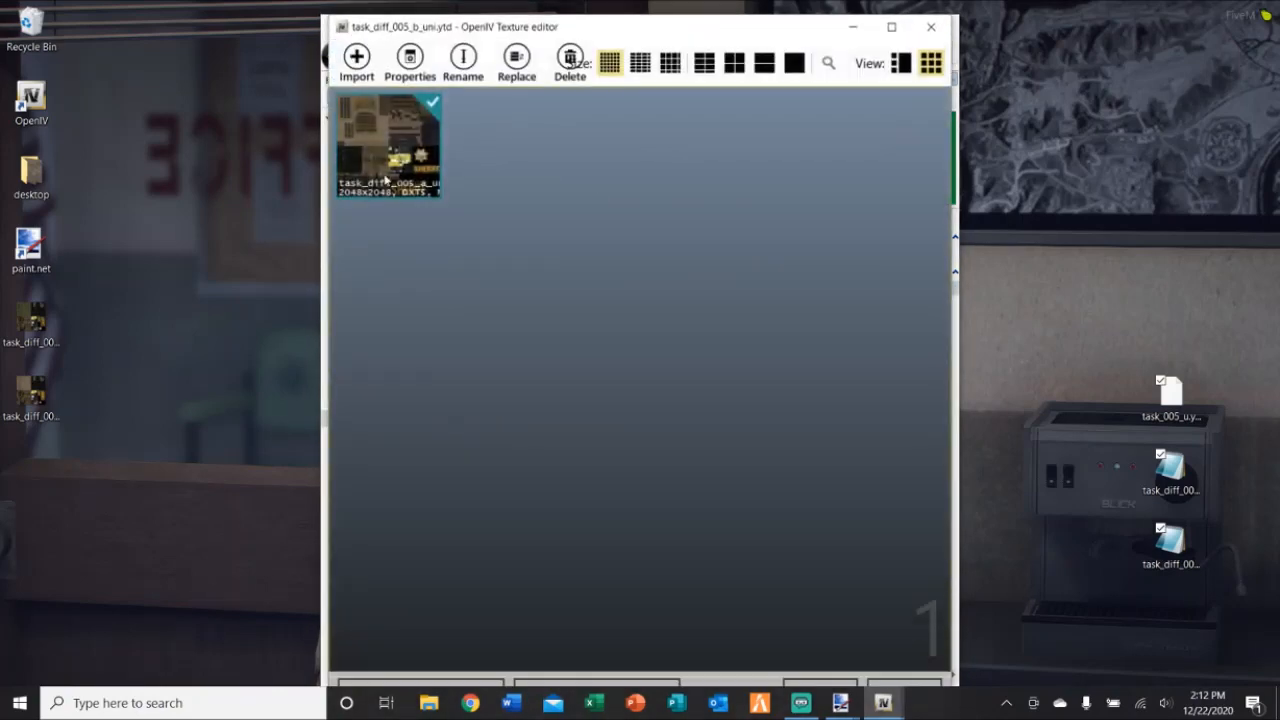
pyautogui.click(945, 29)
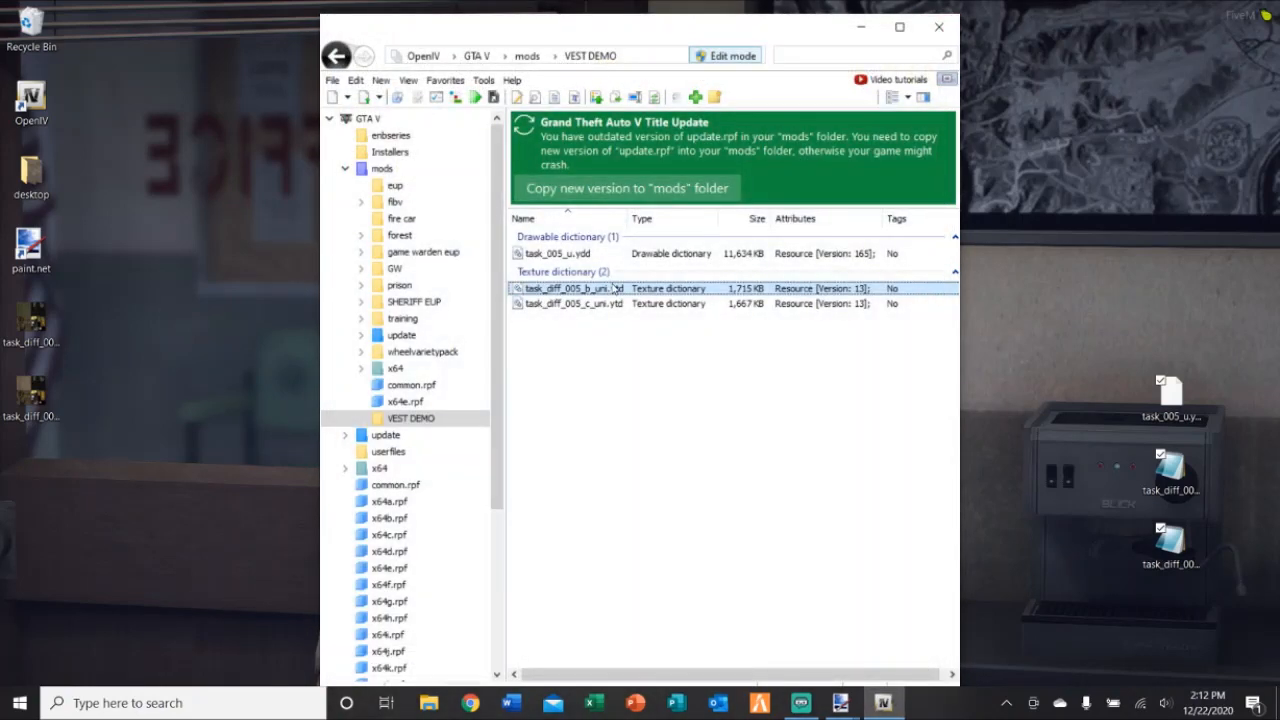
pyautogui.rightClick(614, 288)
pyautogui.click(620, 405)
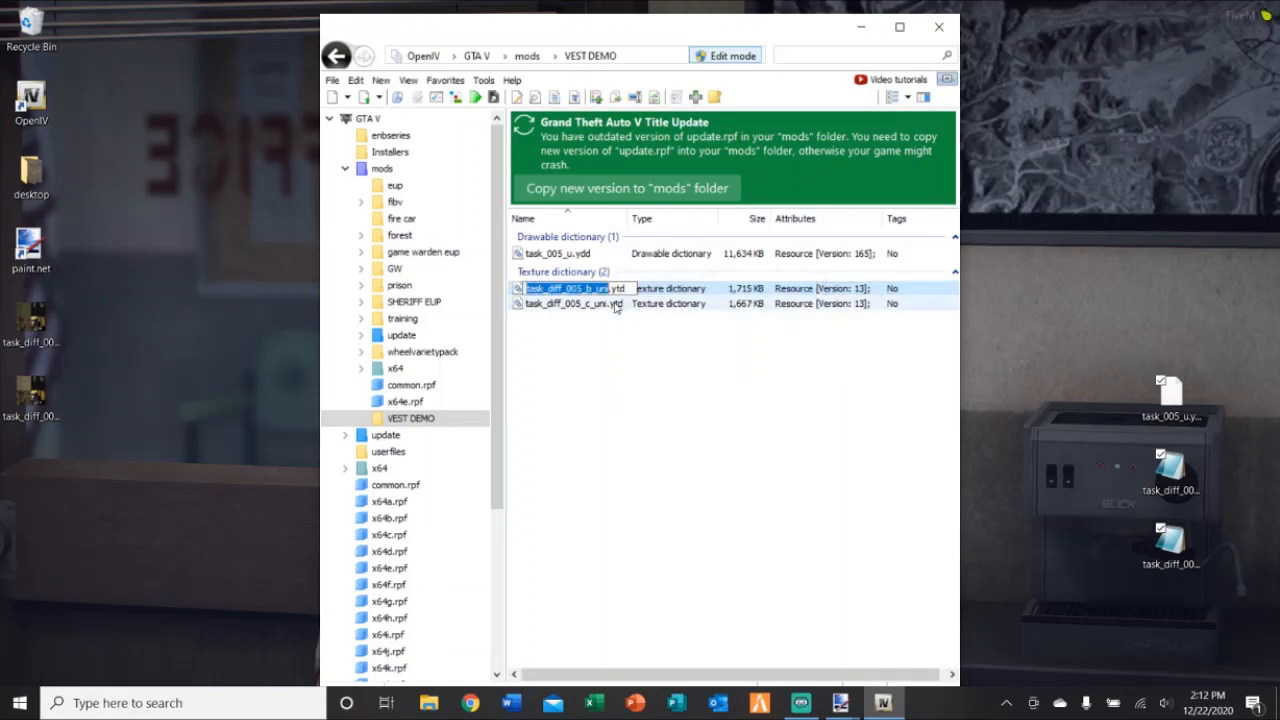
pyautogui.click(593, 289)
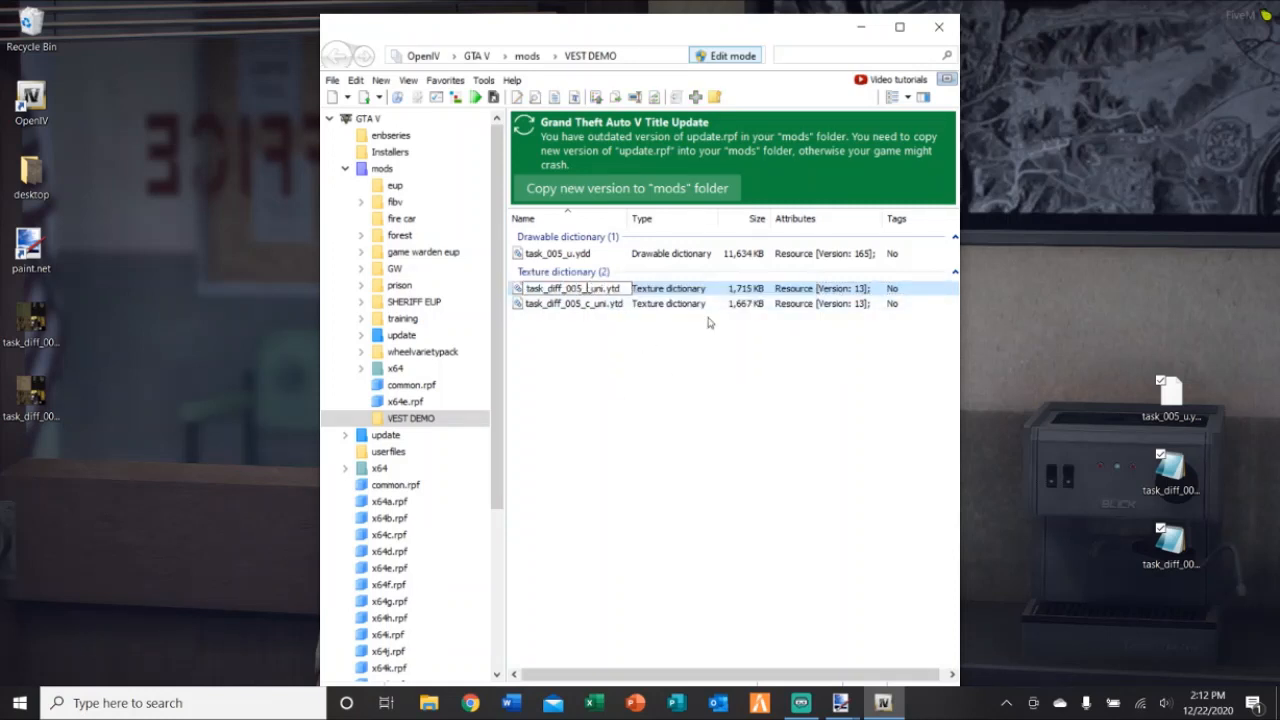
pyautogui.press('Return')
# Preview task_005_u.ydd with the renamed texture dictionary task_diff_005_a_uni.ytd loaded, and close the viewer
pyautogui.click(732, 253)
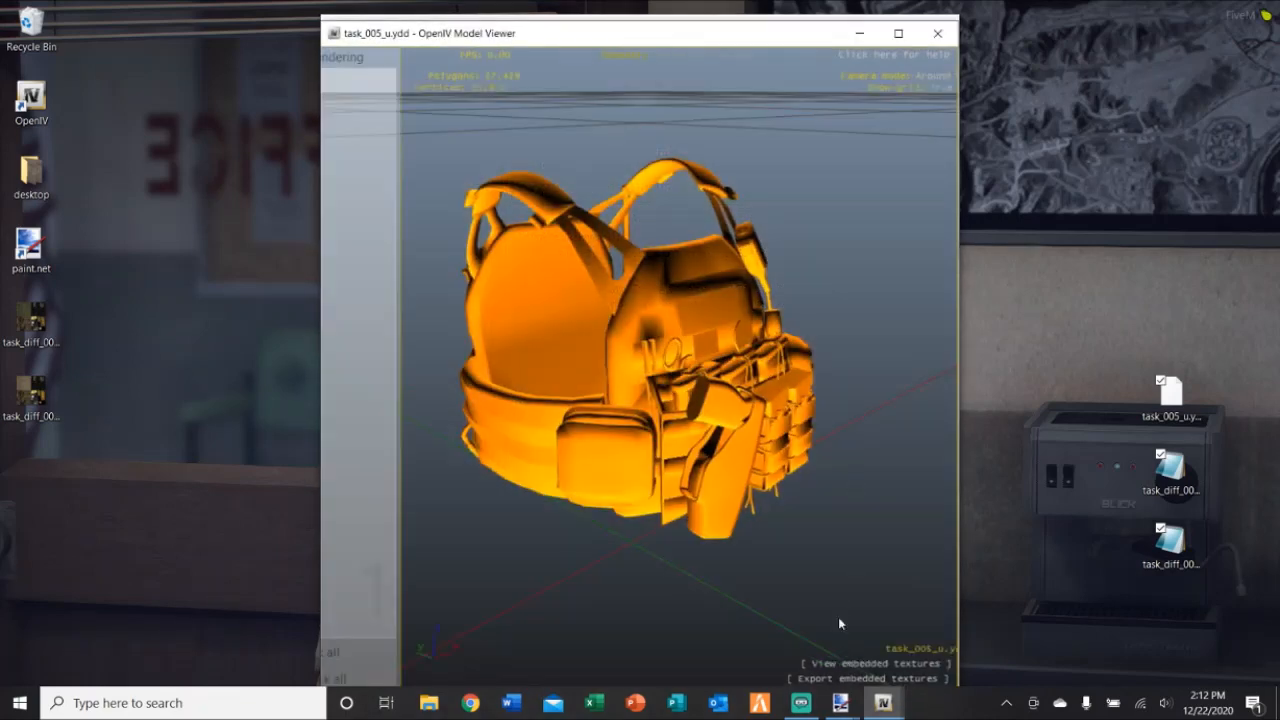
pyautogui.click(906, 635)
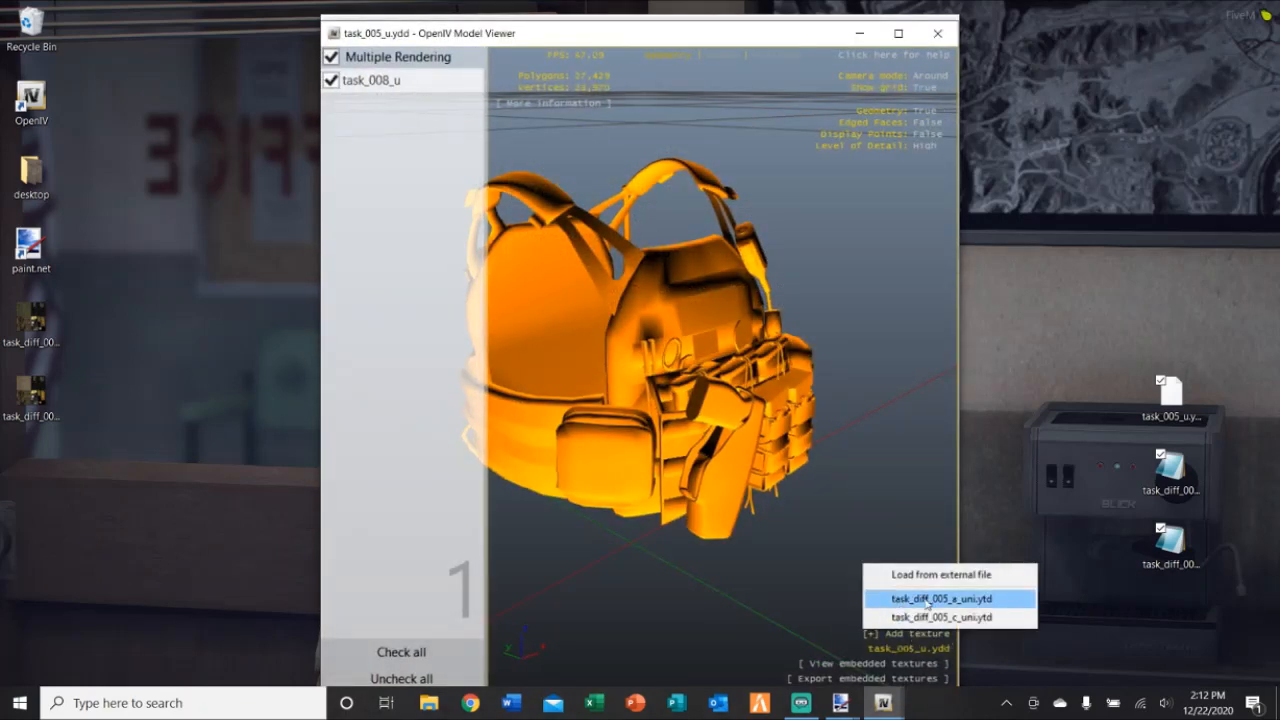
pyautogui.click(926, 600)
pyautogui.click(937, 33)
# Uncover the desktop files and add task_006_u.ydd, task_diff_006_a_uni.ytd and task_diff_006_b_uni.ytd to the VEST DEMO folder
pyautogui.moveTo(788, 55); pyautogui.dragTo(603, 34)
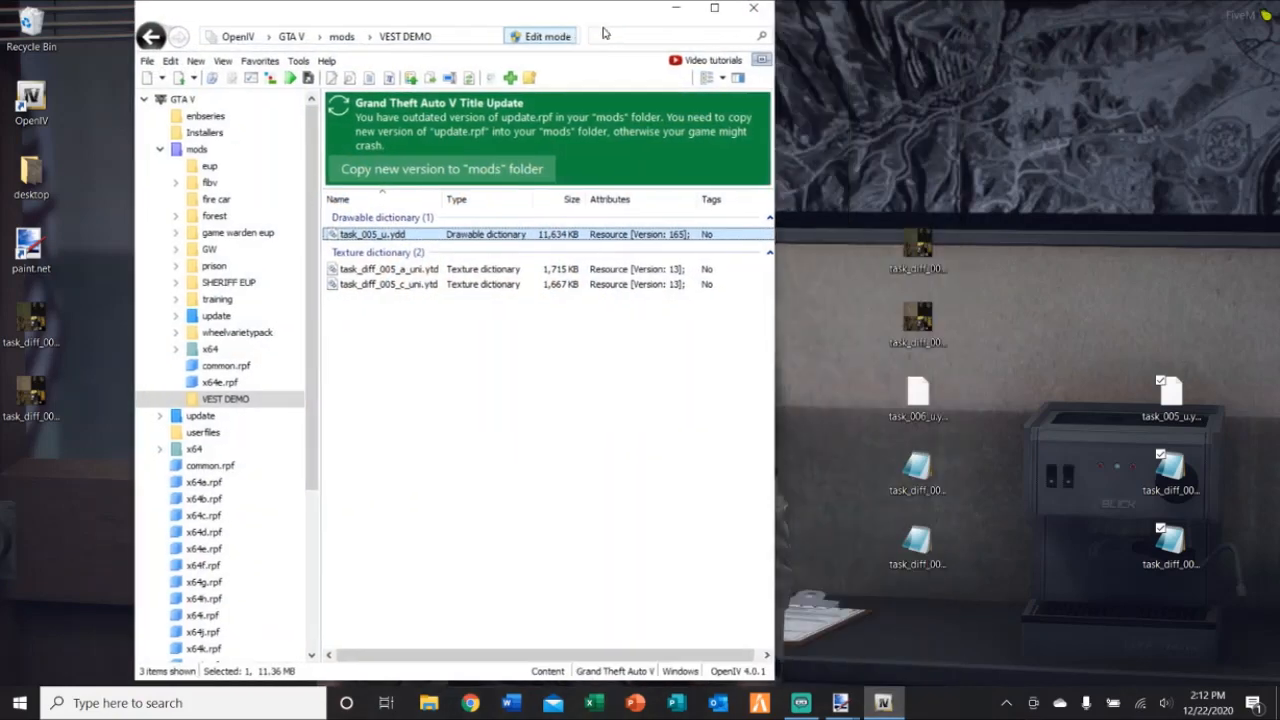
pyautogui.moveTo(1032, 642); pyautogui.dragTo(512, 381)
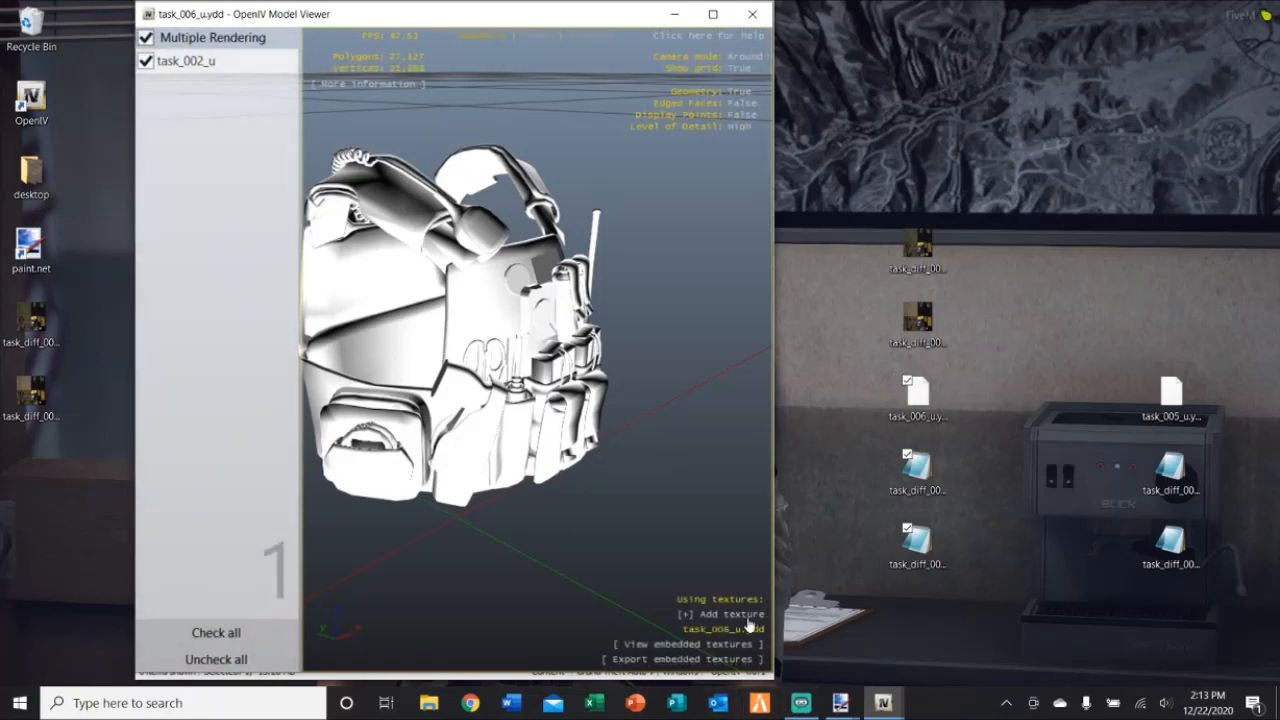
# Load task_diff_006_a_uni.ytd on the vest model task_006_u.ydd, inspect the textured vest from several sides, and close the viewer
pyautogui.click(748, 616)
pyautogui.click(800, 580)
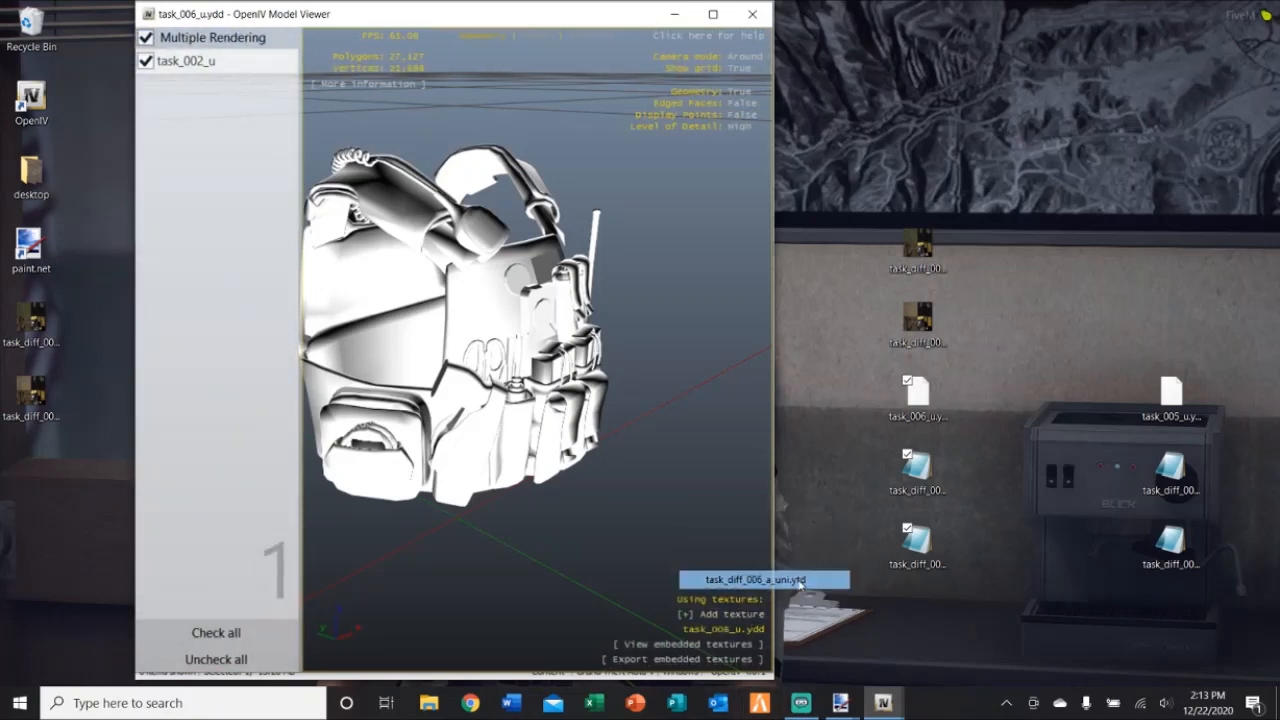
pyautogui.moveTo(657, 449); pyautogui.dragTo(374, 326)
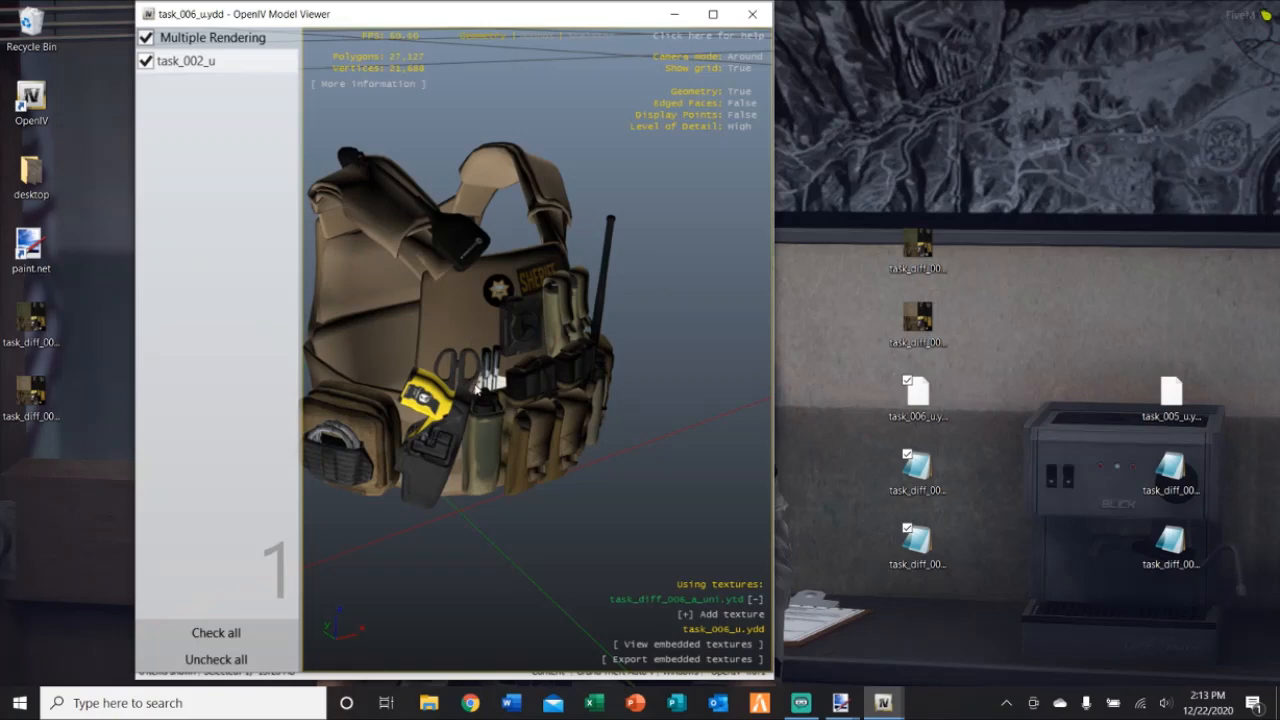
pyautogui.scroll(1, 476, 390)
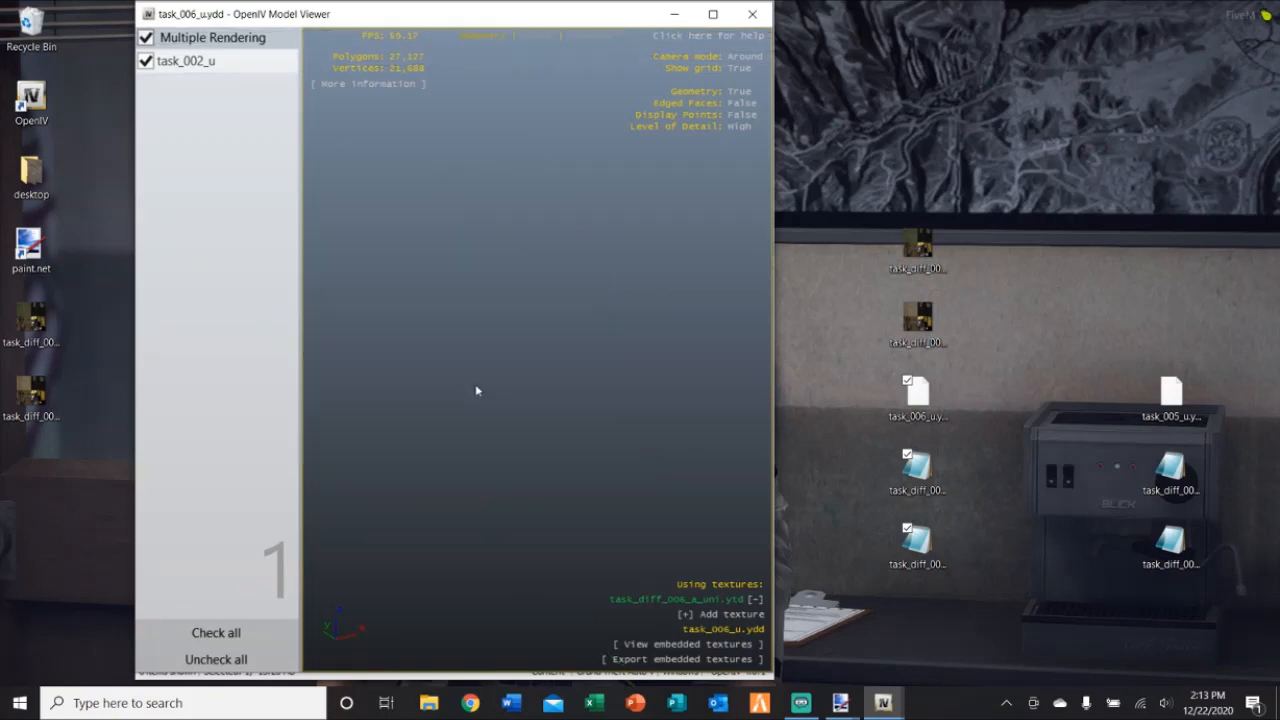
pyautogui.scroll(-1, 476, 390)
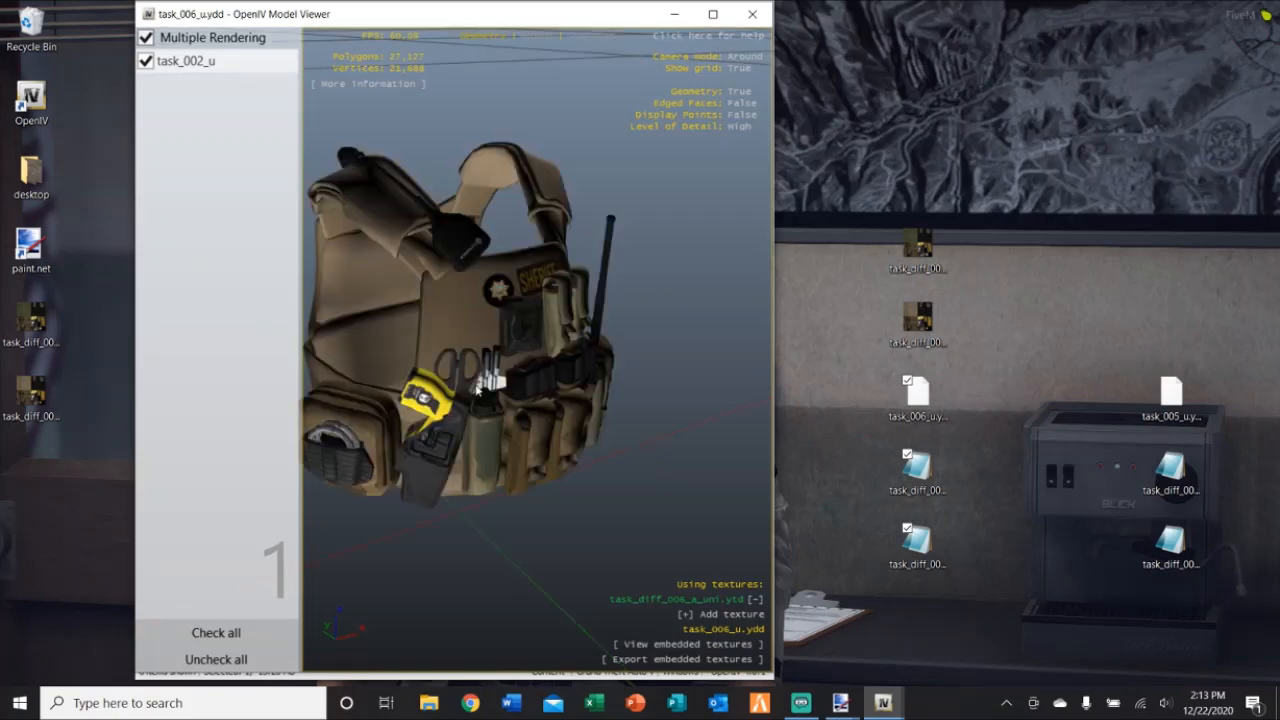
pyautogui.moveTo(426, 282); pyautogui.dragTo(497, 289)
pyautogui.moveTo(573, 185); pyautogui.dragTo(650, 280)
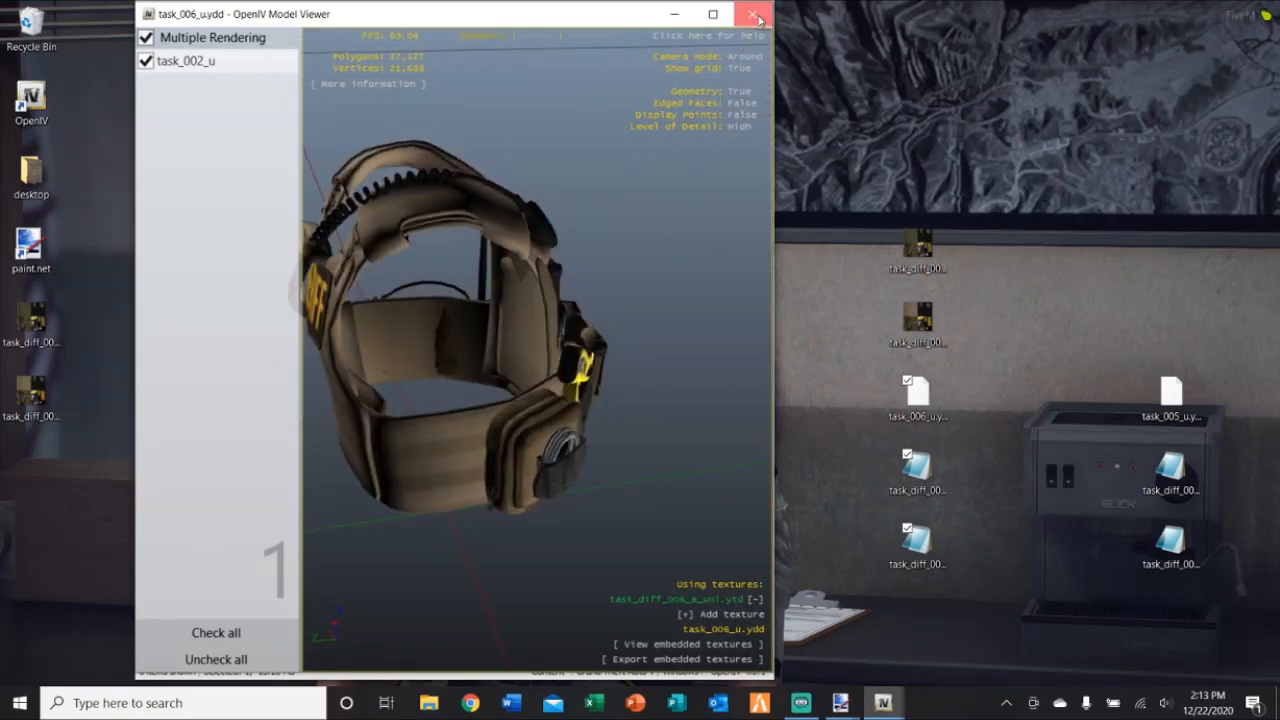
pyautogui.click(753, 14)
# Replace the texture inside task_diff_006_a_uni.ytd with task_diff_002_a_uni.png from the desktop and save the dictionary
pyautogui.doubleClick(400, 314)
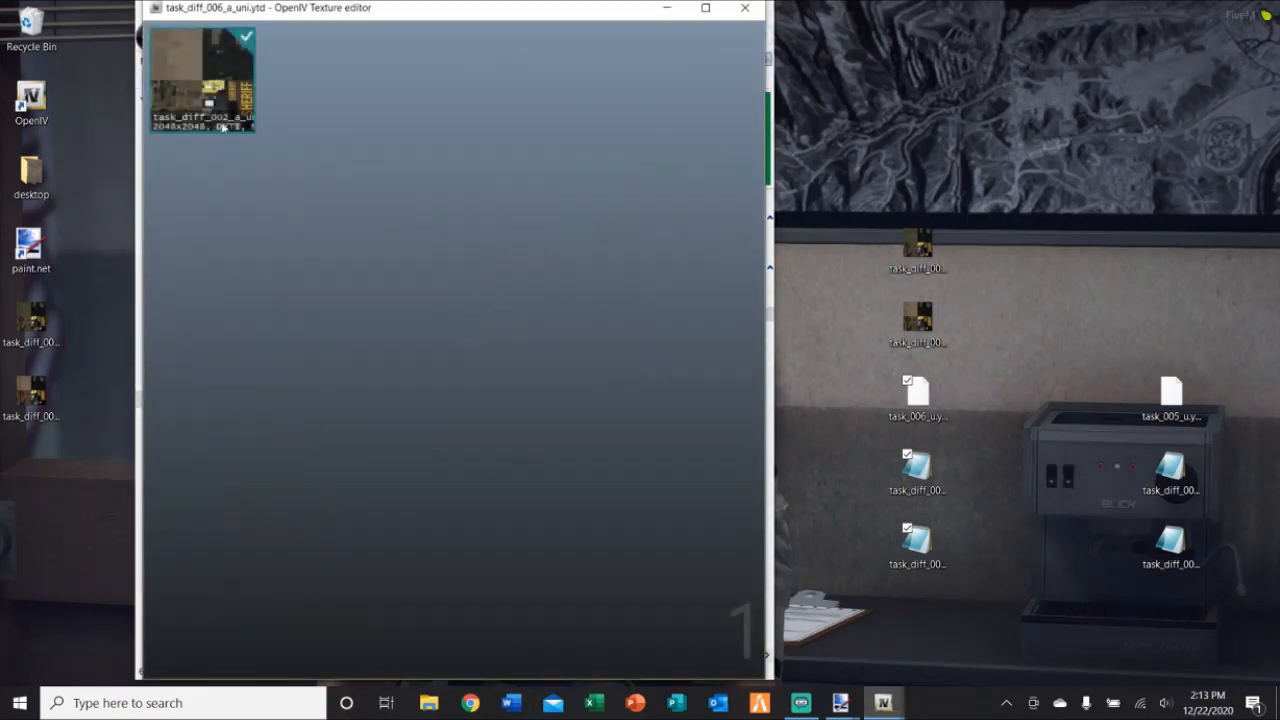
pyautogui.rightClick(232, 117)
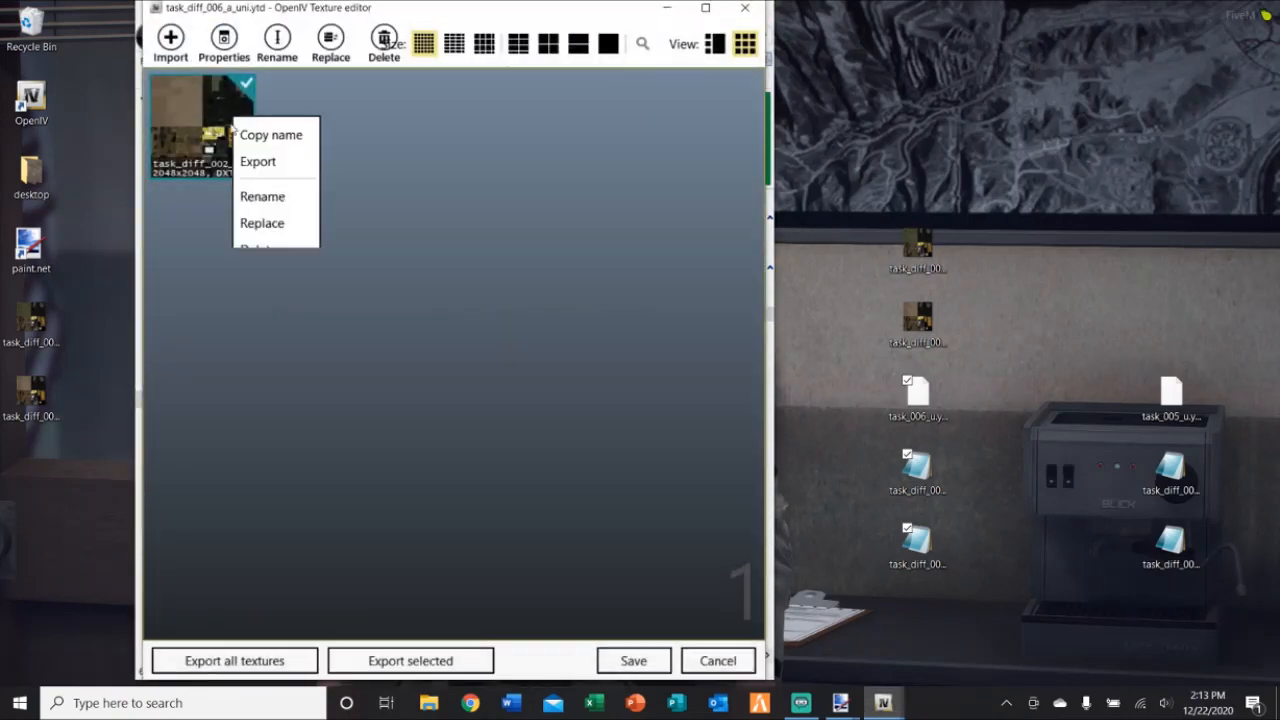
pyautogui.click(262, 223)
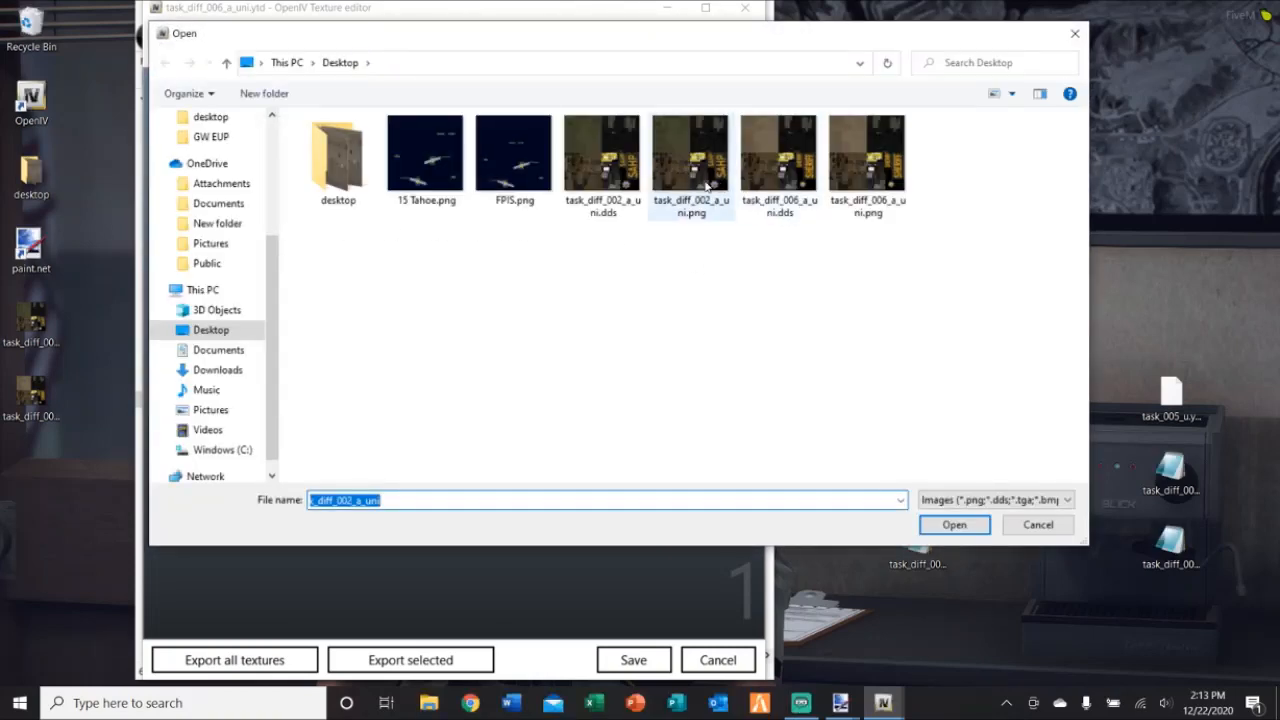
pyautogui.click(706, 185)
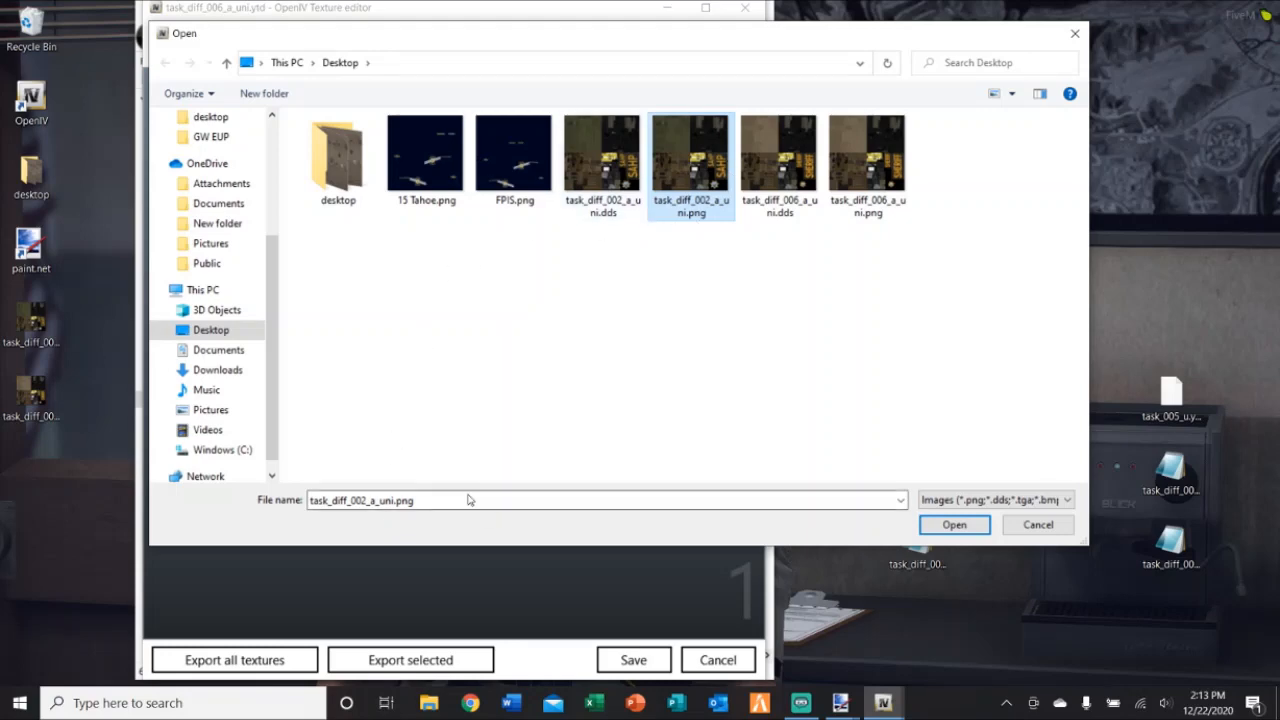
pyautogui.click(954, 525)
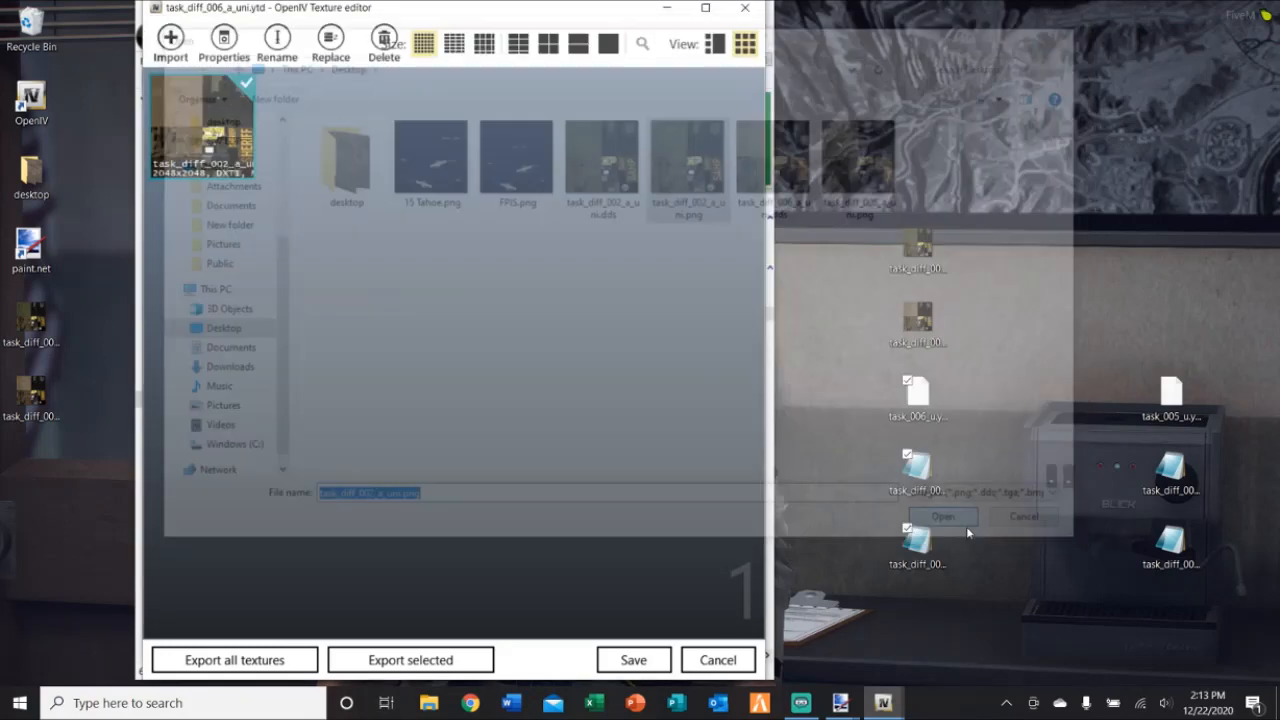
pyautogui.click(633, 660)
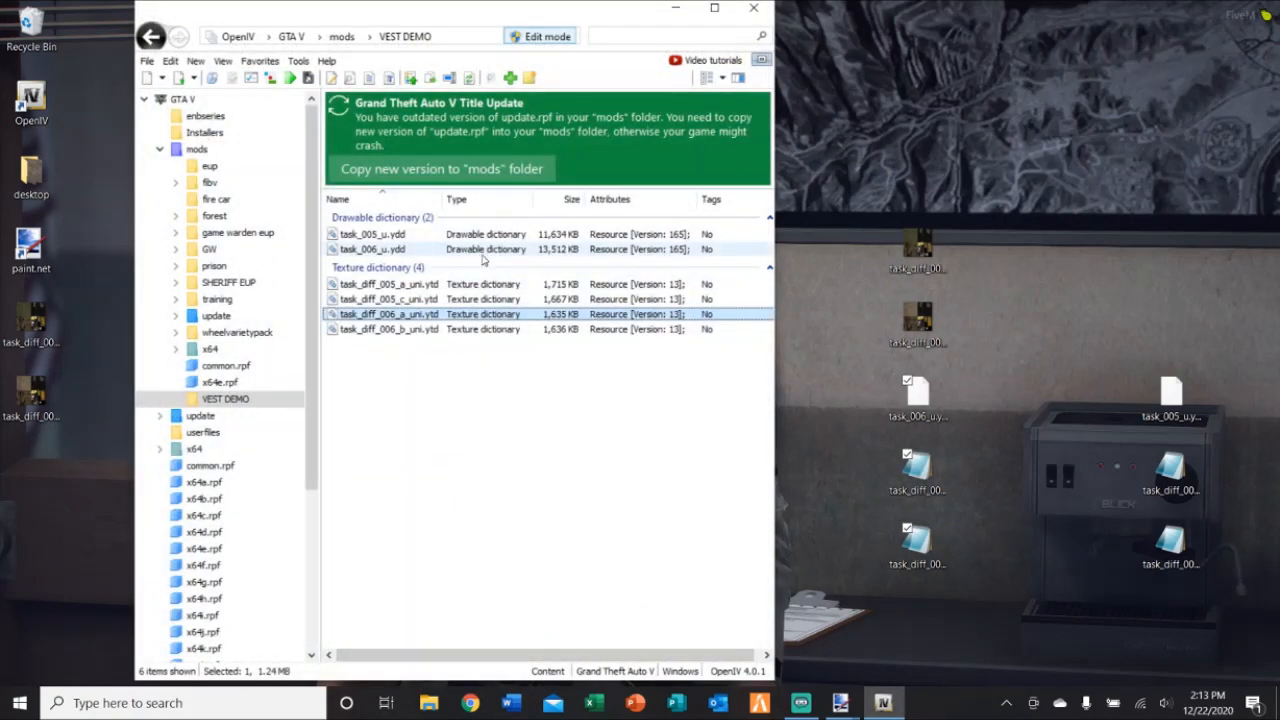
# Preview task_006_u.ydd with the updated task_diff_006_a_uni.ytd loaded, rotate the vest to inspect it, and close the viewer
pyautogui.click(495, 250)
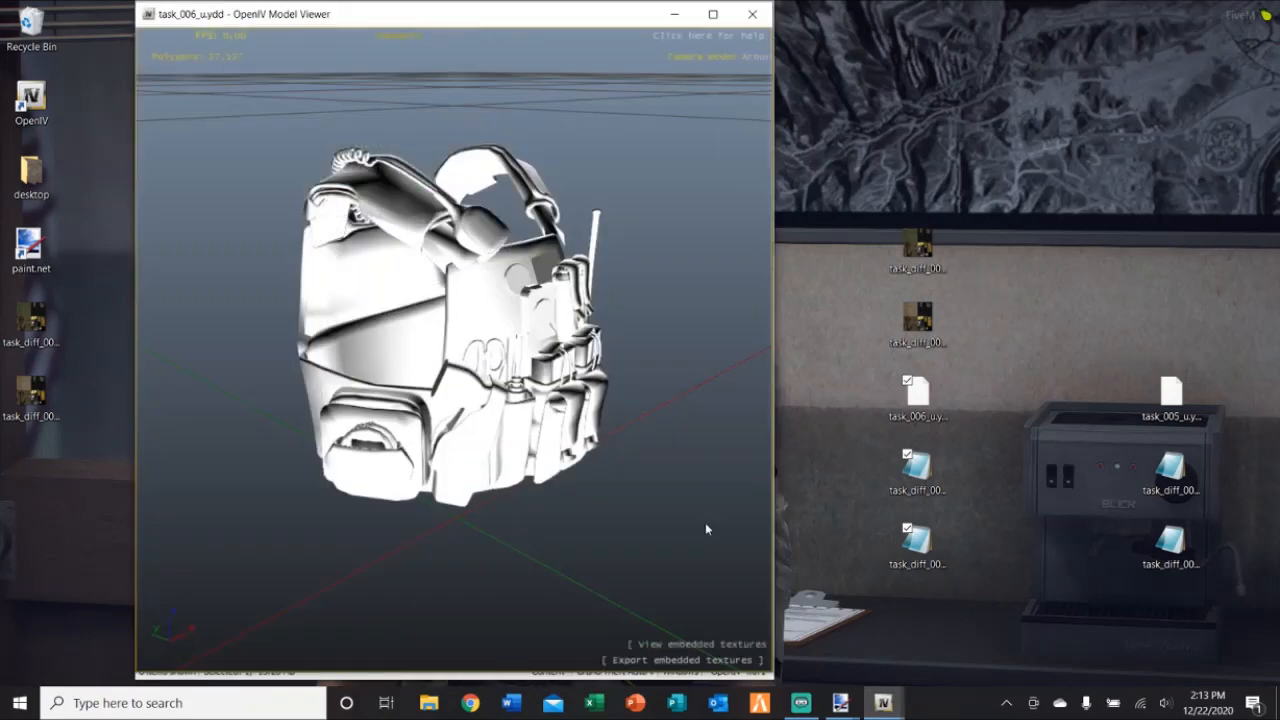
pyautogui.click(738, 616)
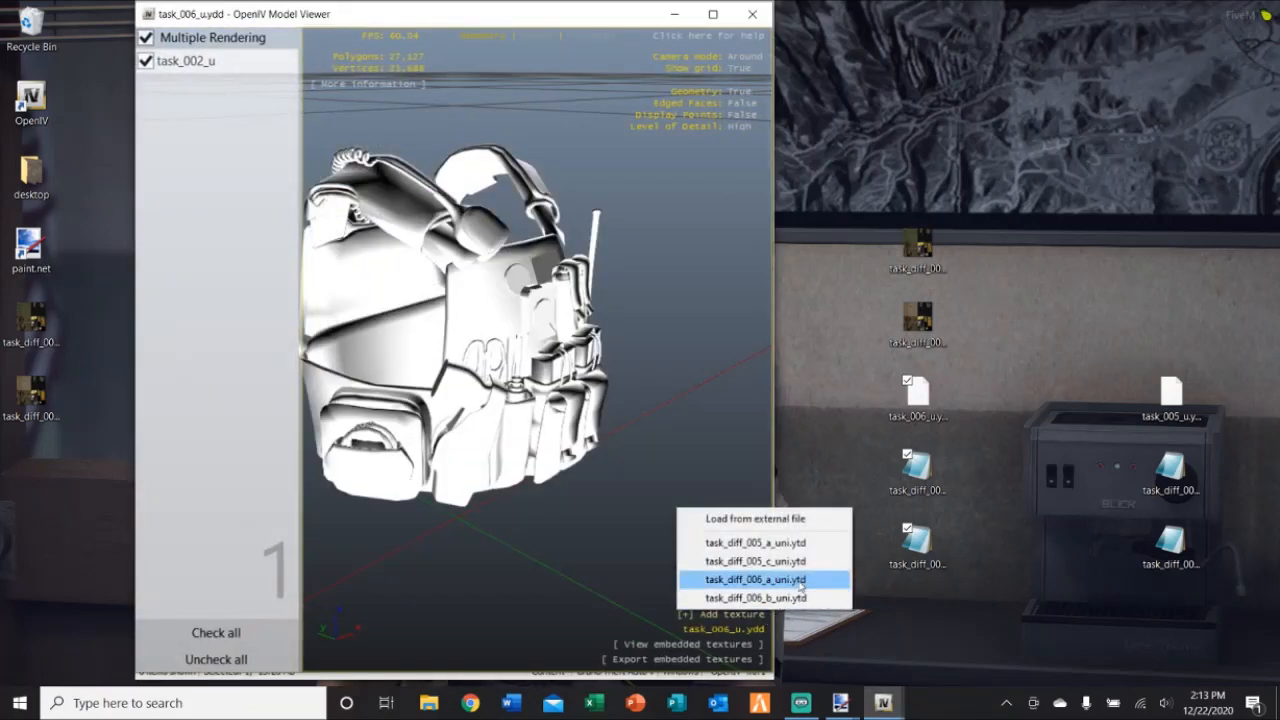
pyautogui.click(745, 580)
pyautogui.moveTo(567, 390); pyautogui.dragTo(812, 300)
pyautogui.click(749, 24)
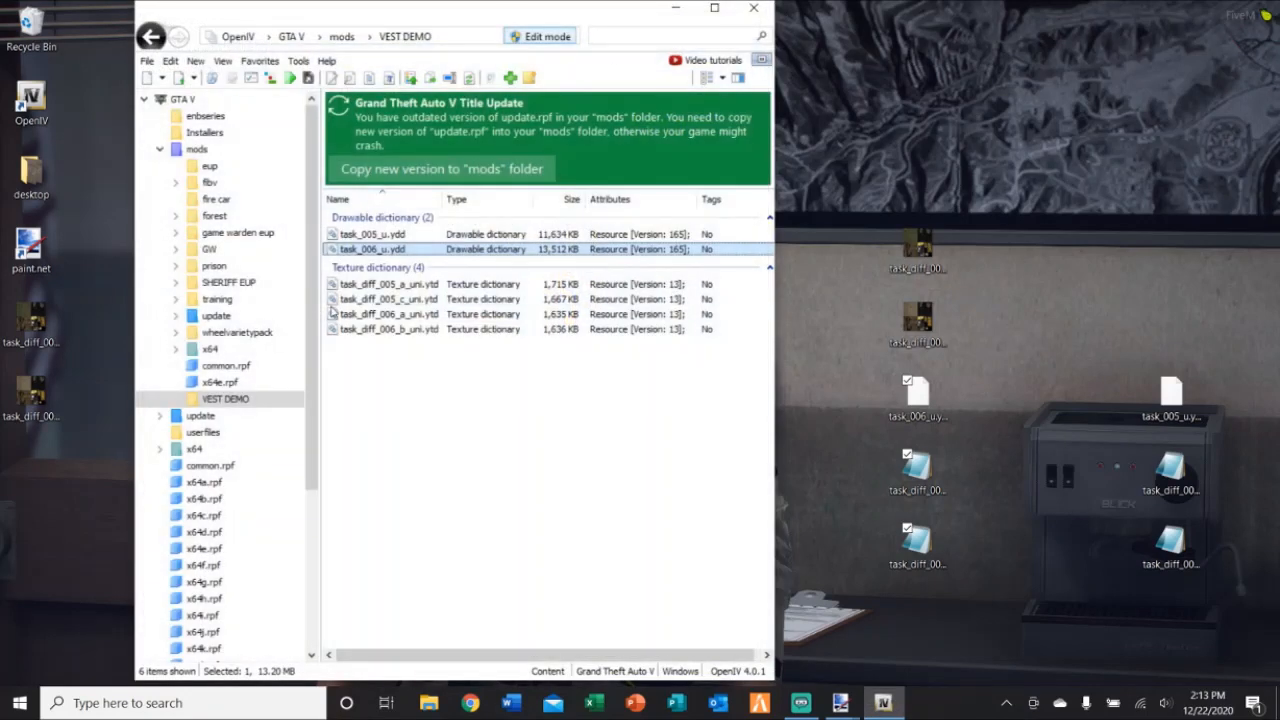
# Examine the textures and their names inside task_diff_005_a_uni.ytd, task_diff_006_b_uni.ytd and task_diff_006_a_uni.ytd, closing each dictionary
pyautogui.click(425, 235)
pyautogui.doubleClick(435, 286)
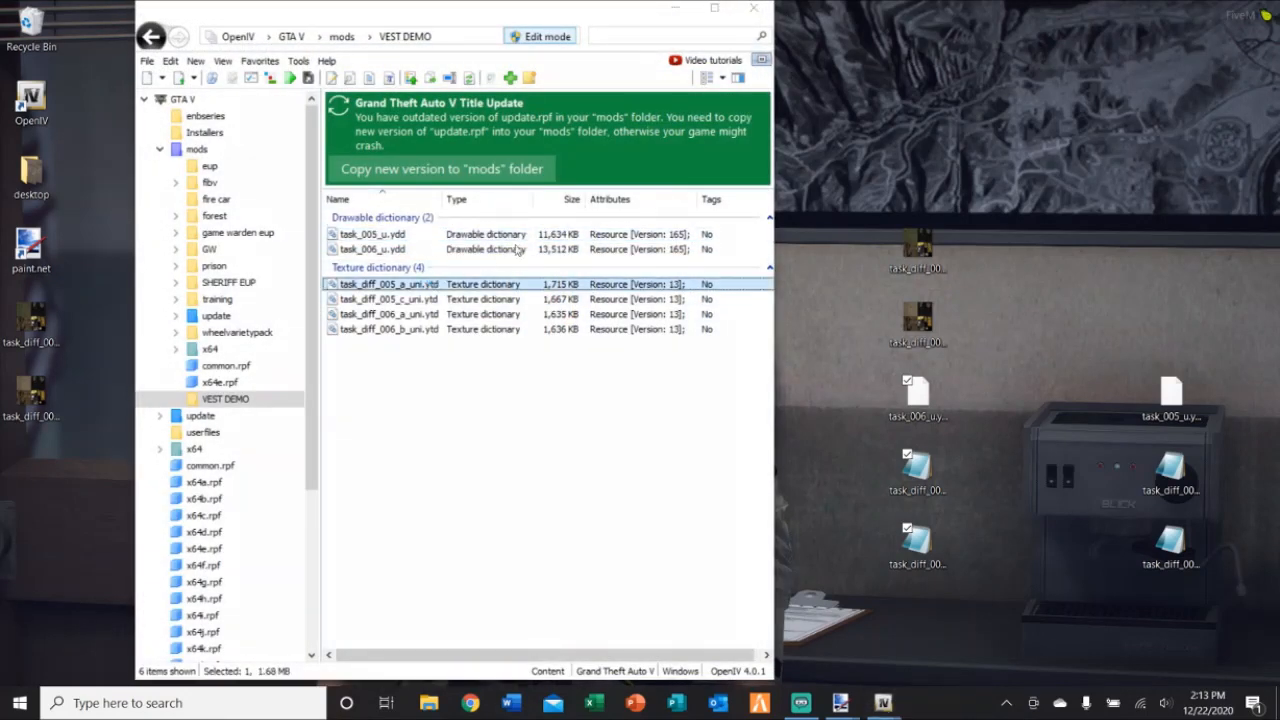
pyautogui.click(757, 12)
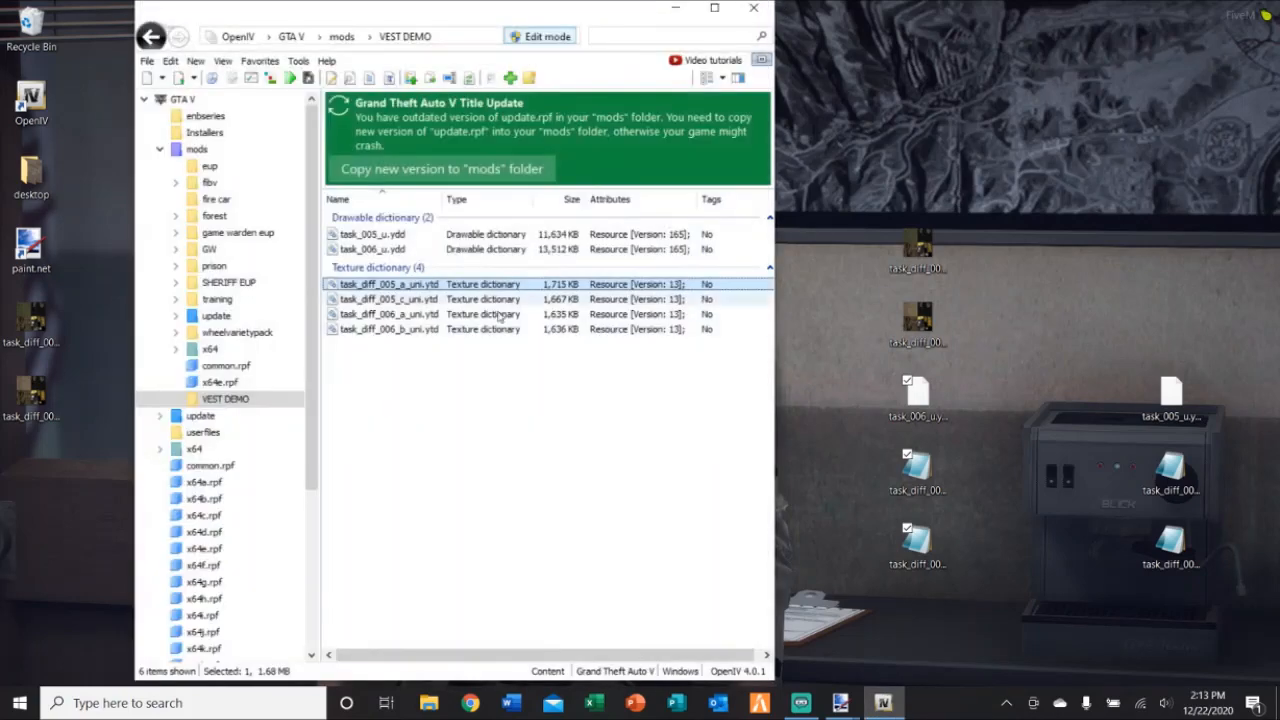
pyautogui.doubleClick(480, 329)
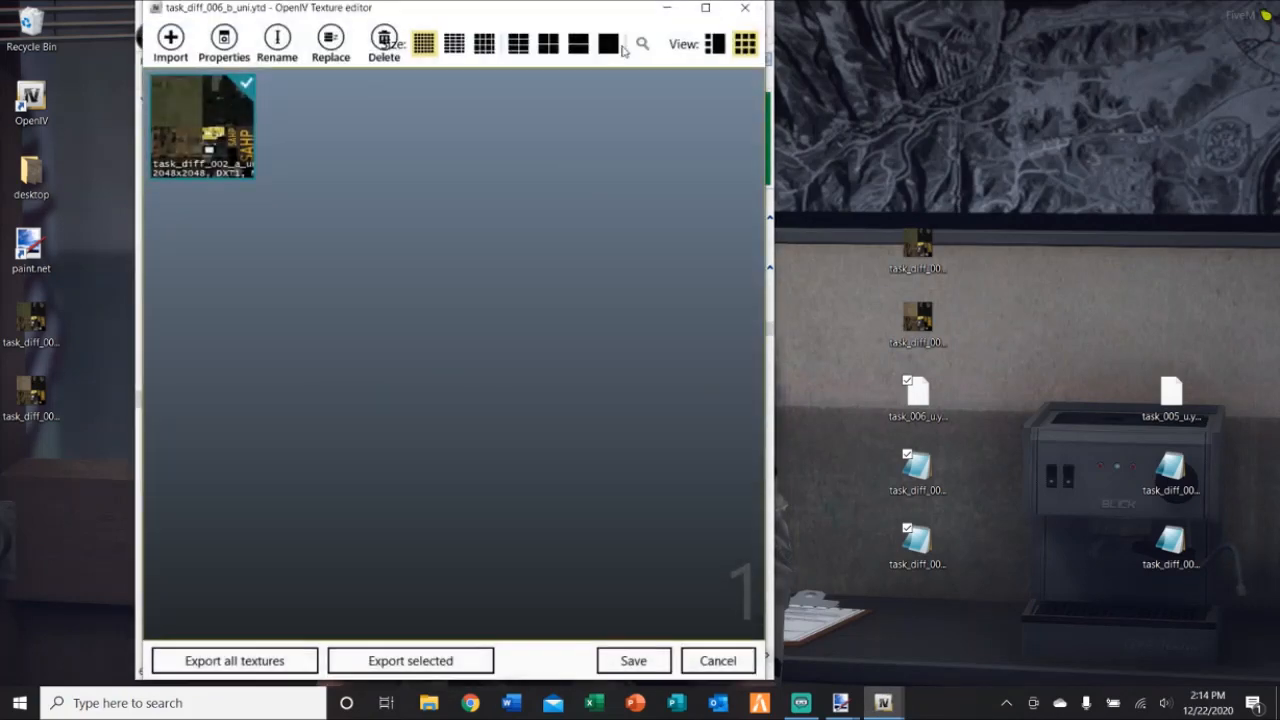
pyautogui.click(757, 14)
pyautogui.doubleClick(434, 312)
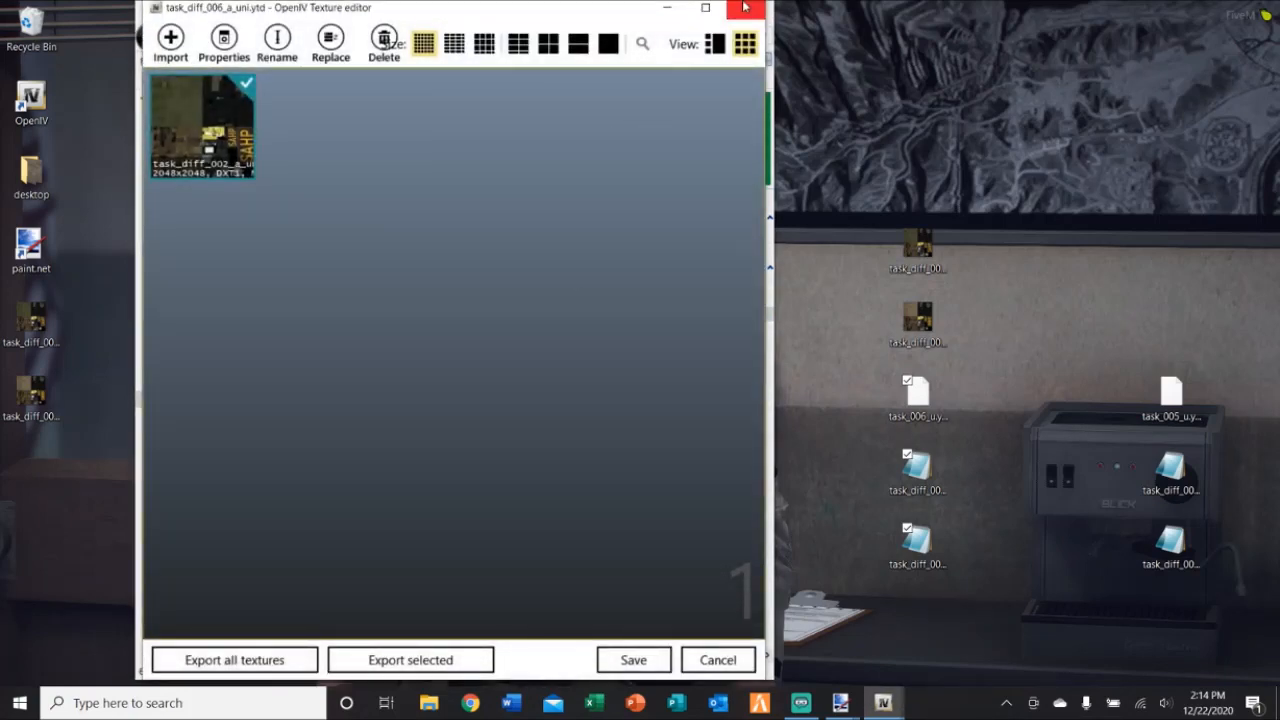
pyautogui.click(757, 12)
# Reopen task_diff_005_a_uni.ytd, review the editing options available for its texture, and close it without changes
pyautogui.doubleClick(428, 285)
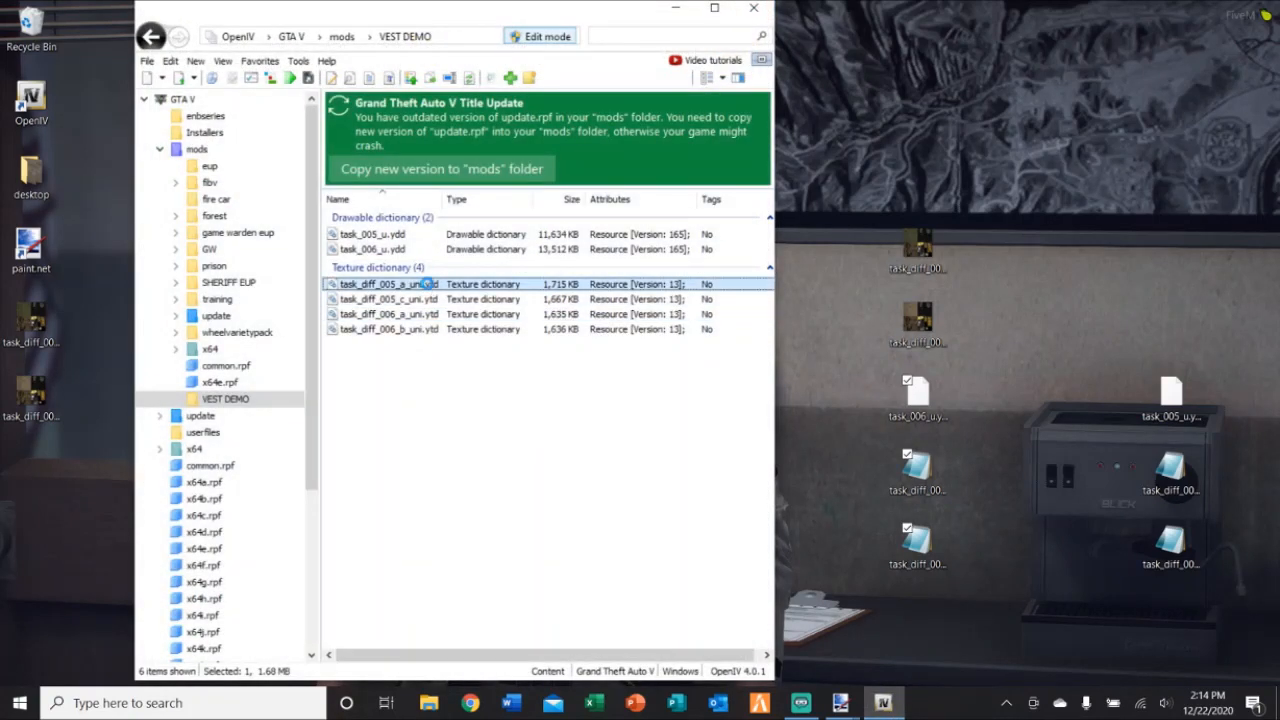
pyautogui.rightClick(242, 152)
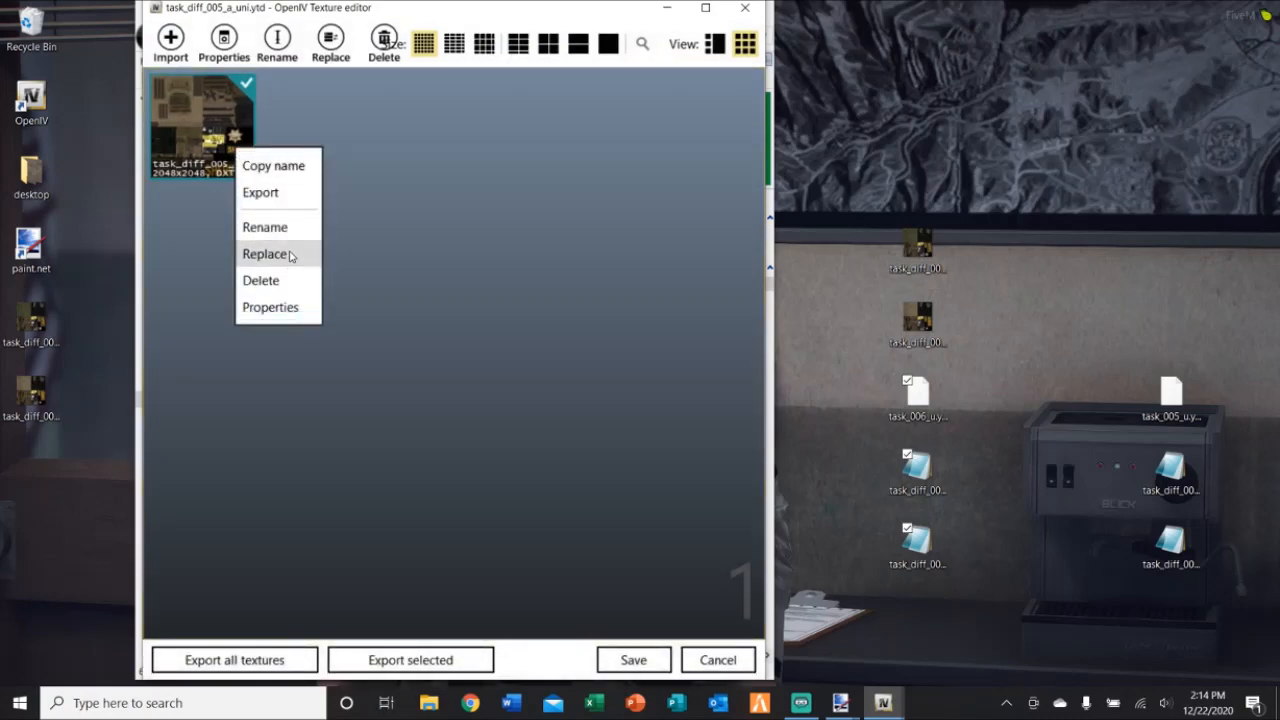
pyautogui.click(399, 227)
pyautogui.rightClick(245, 153)
pyautogui.click(370, 224)
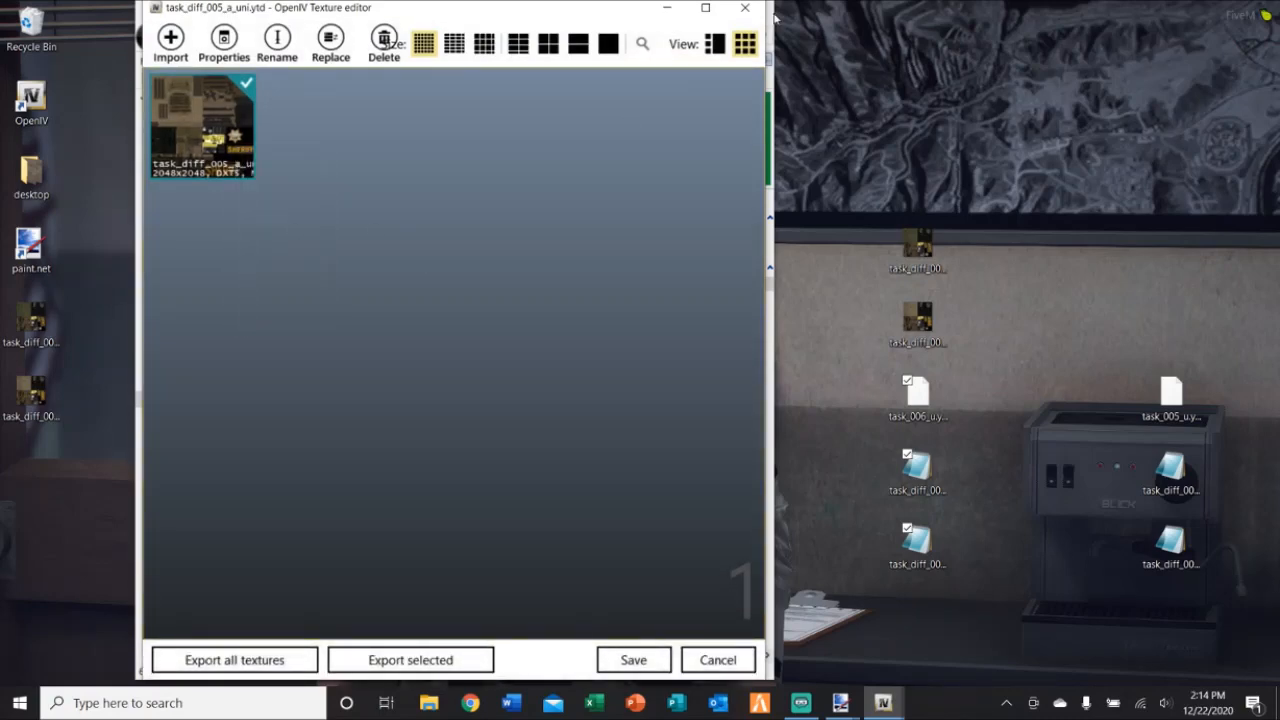
pyautogui.click(745, 7)
# Check the name of the model inside task_005_u.ydd, and close the viewer
pyautogui.click(468, 234)
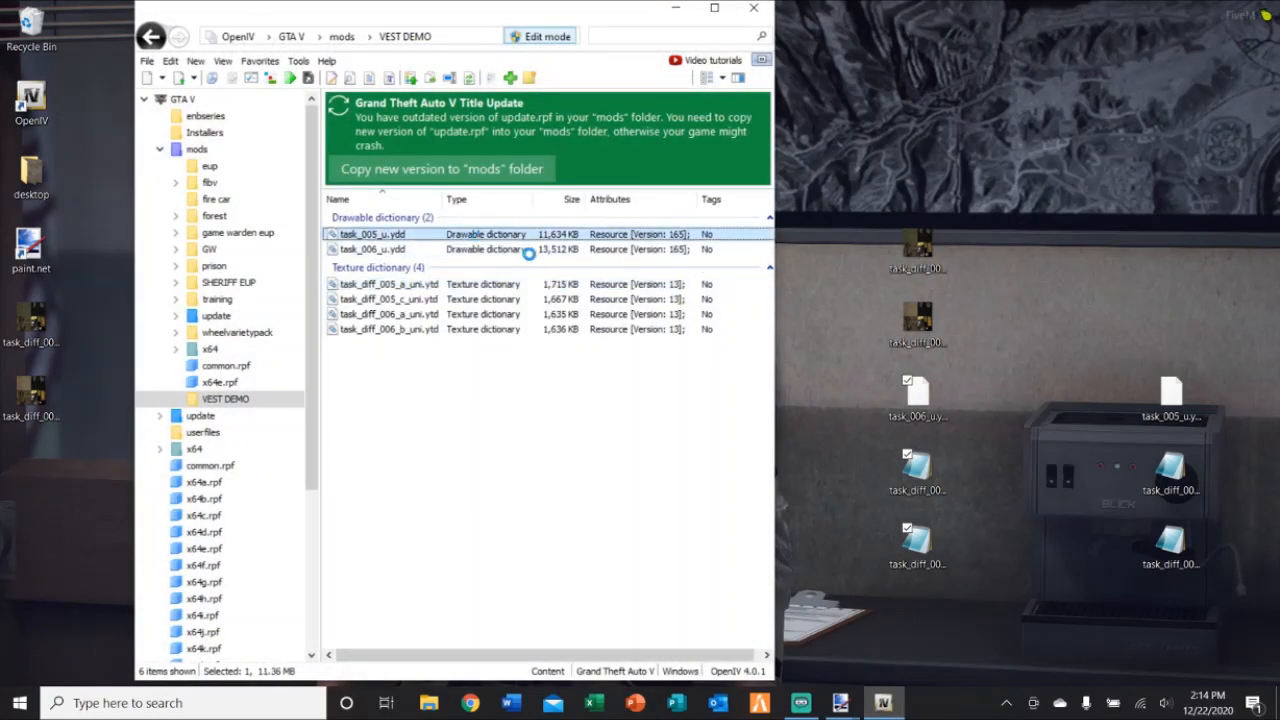
pyautogui.doubleClick(468, 234)
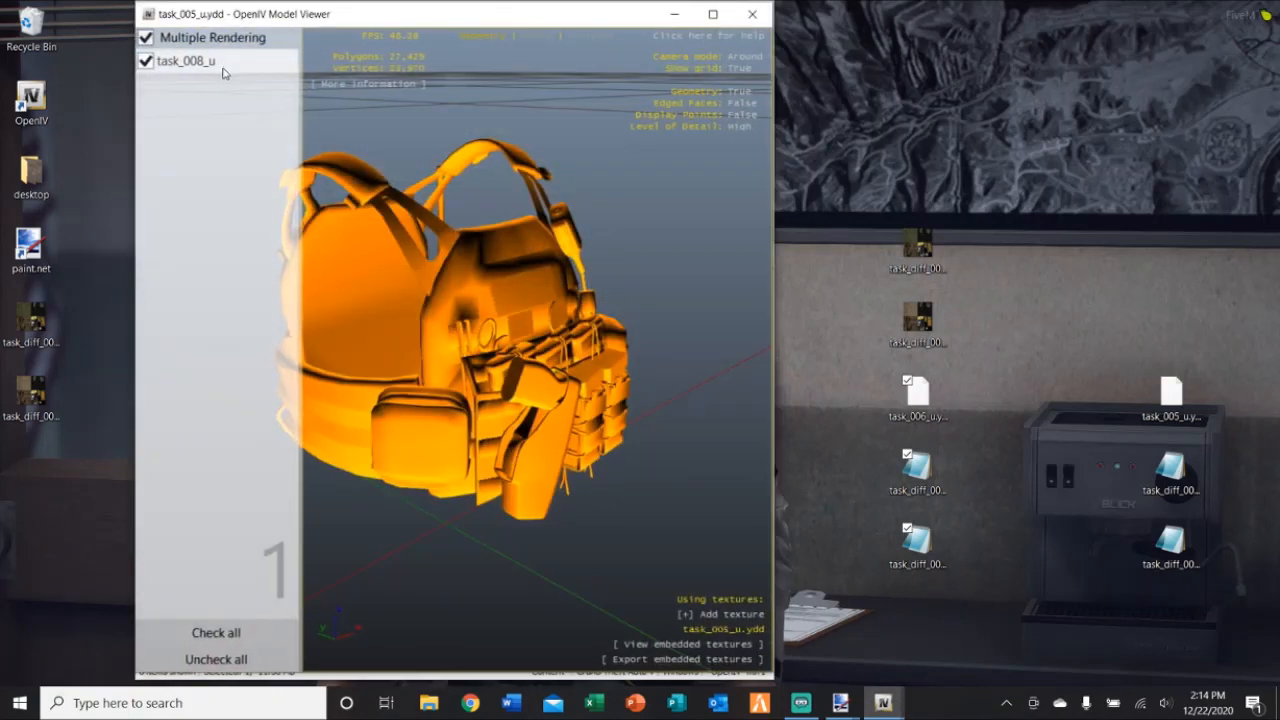
pyautogui.click(752, 13)
# Rename the texture inside task_diff_005_a_uni.ytd to match the number of the model in task_005_u.ydd, and save the dictionary
pyautogui.doubleClick(380, 285)
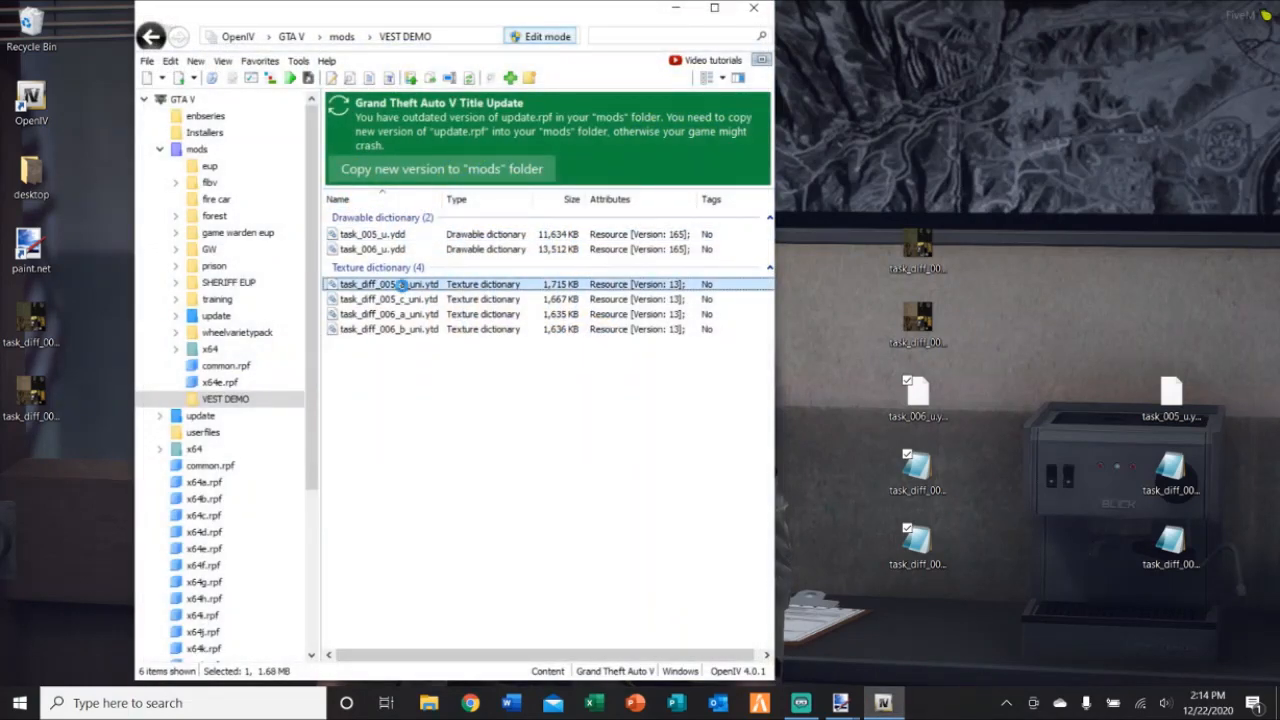
pyautogui.rightClick(220, 148)
pyautogui.click(245, 223)
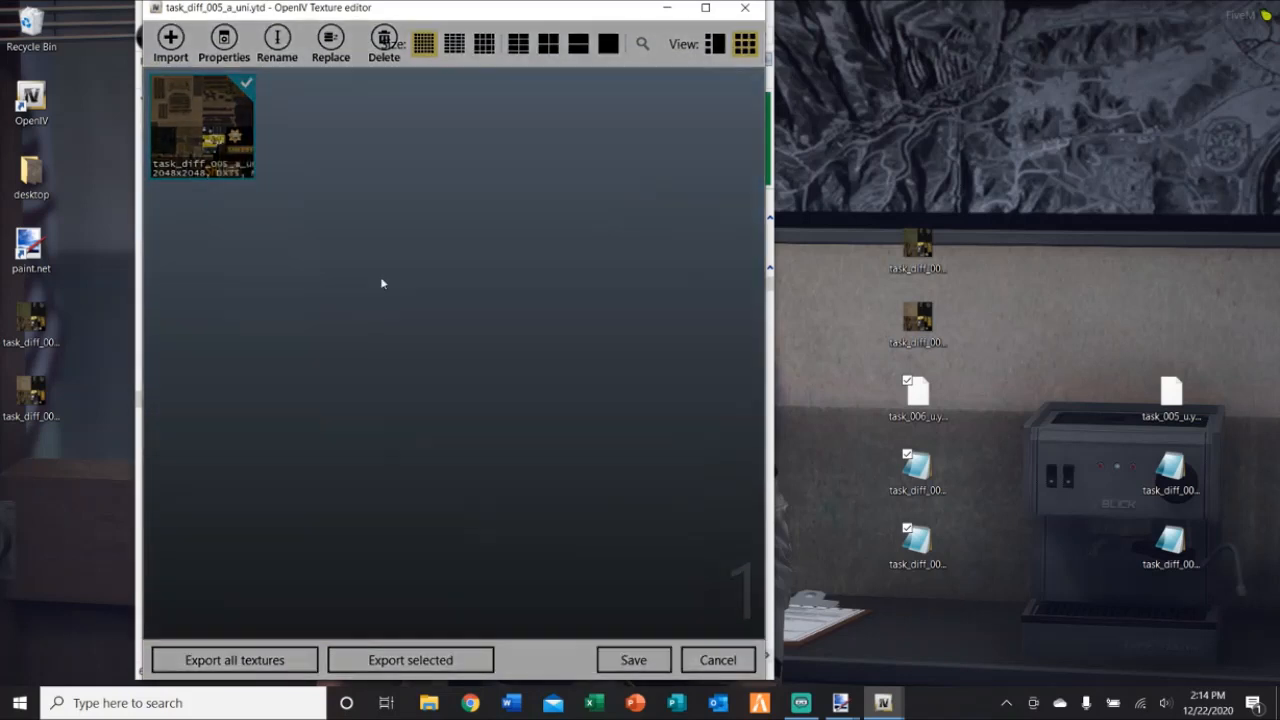
pyautogui.click(369, 346)
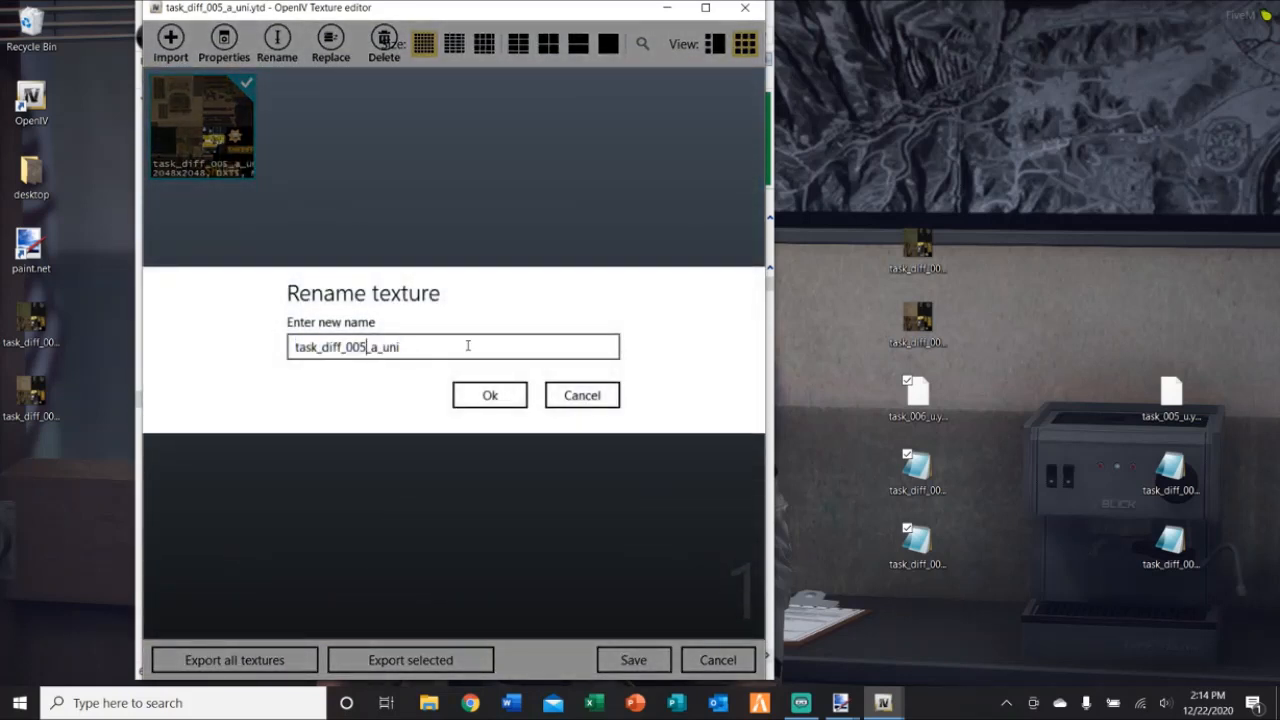
pyautogui.click(493, 400)
pyautogui.click(634, 660)
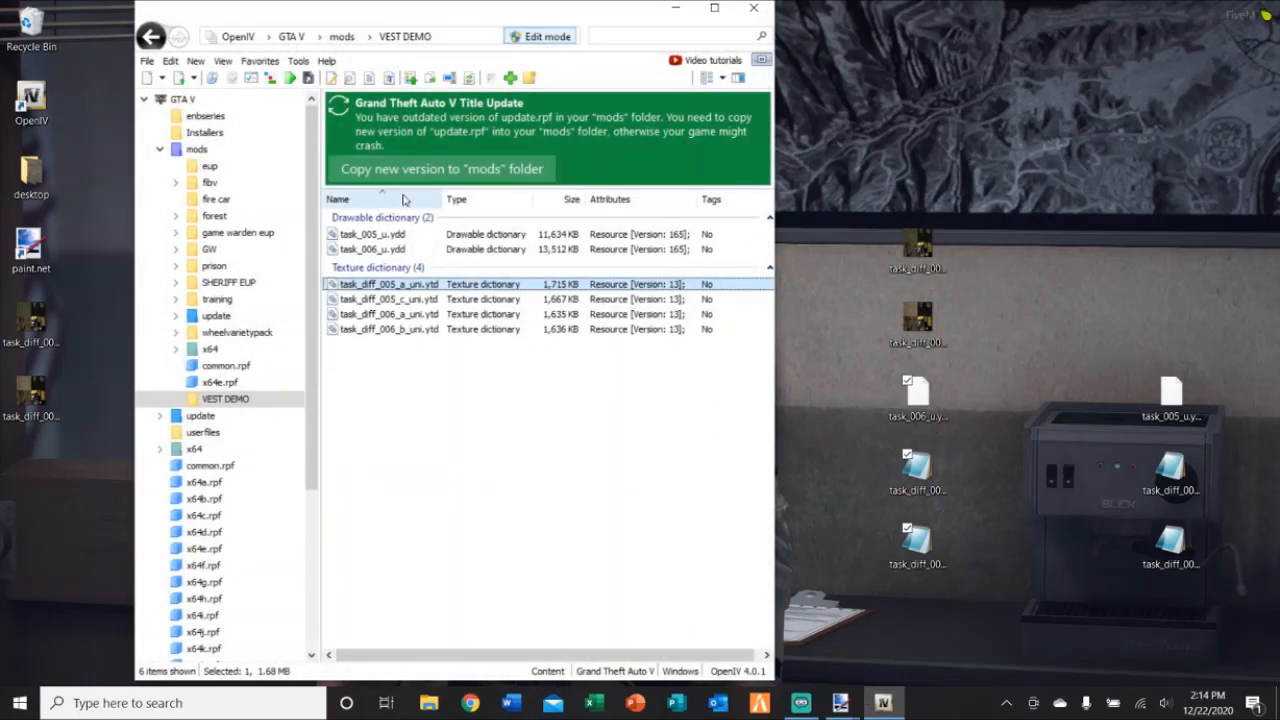
# Preview task_005_u.ydd with task_diff_005_a_uni.ytd loaded, rotate the vest to inspect its front, and close the viewer
pyautogui.click(505, 234)
pyautogui.doubleClick(556, 237)
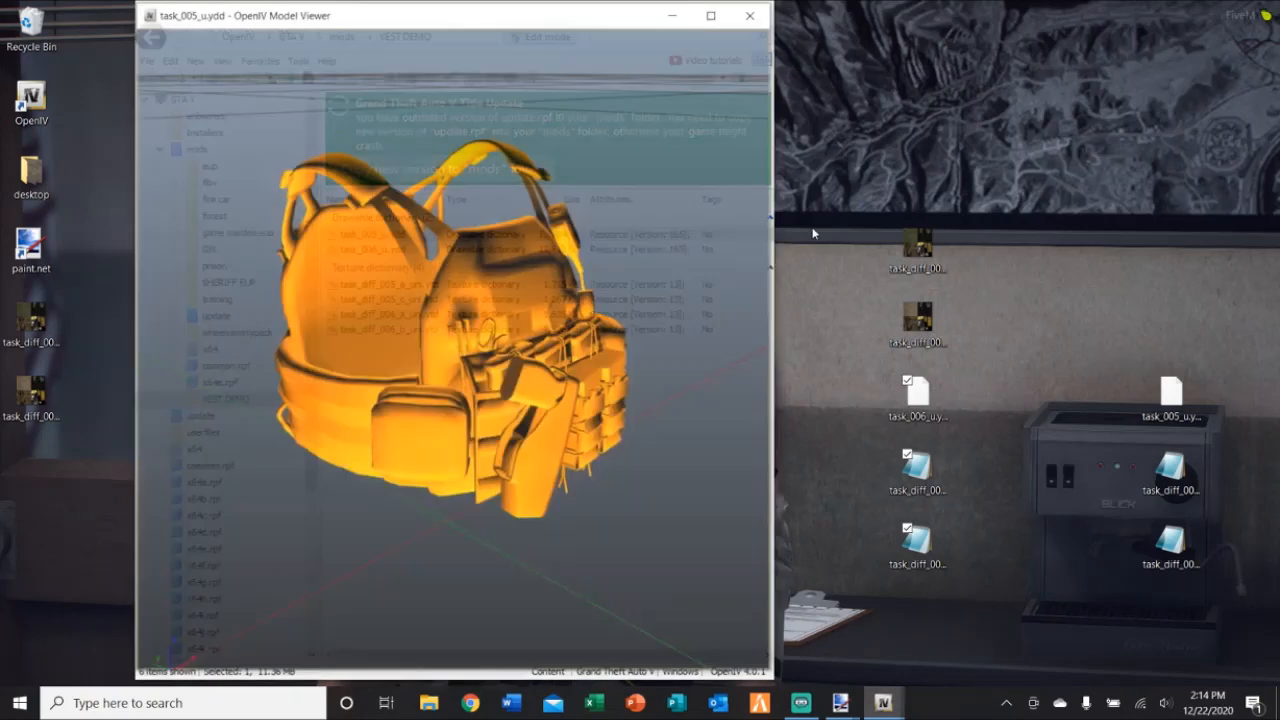
pyautogui.click(722, 614)
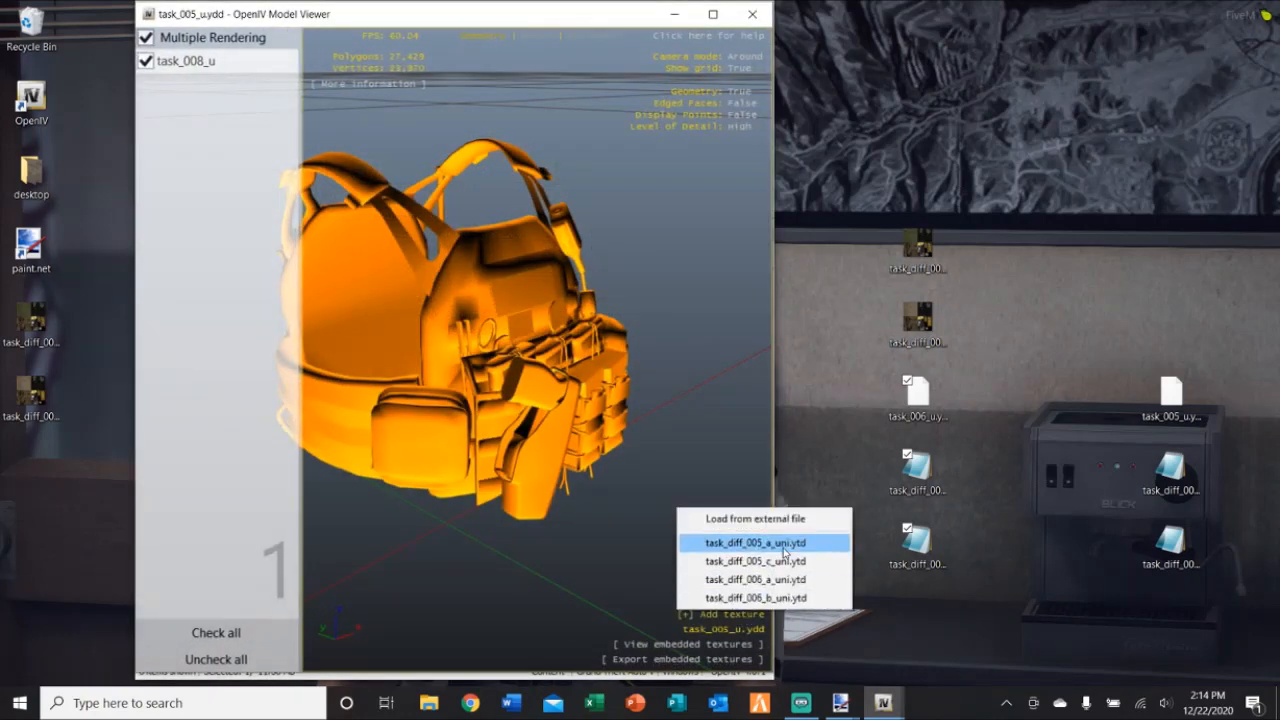
pyautogui.click(783, 543)
pyautogui.moveTo(700, 480); pyautogui.dragTo(633, 368)
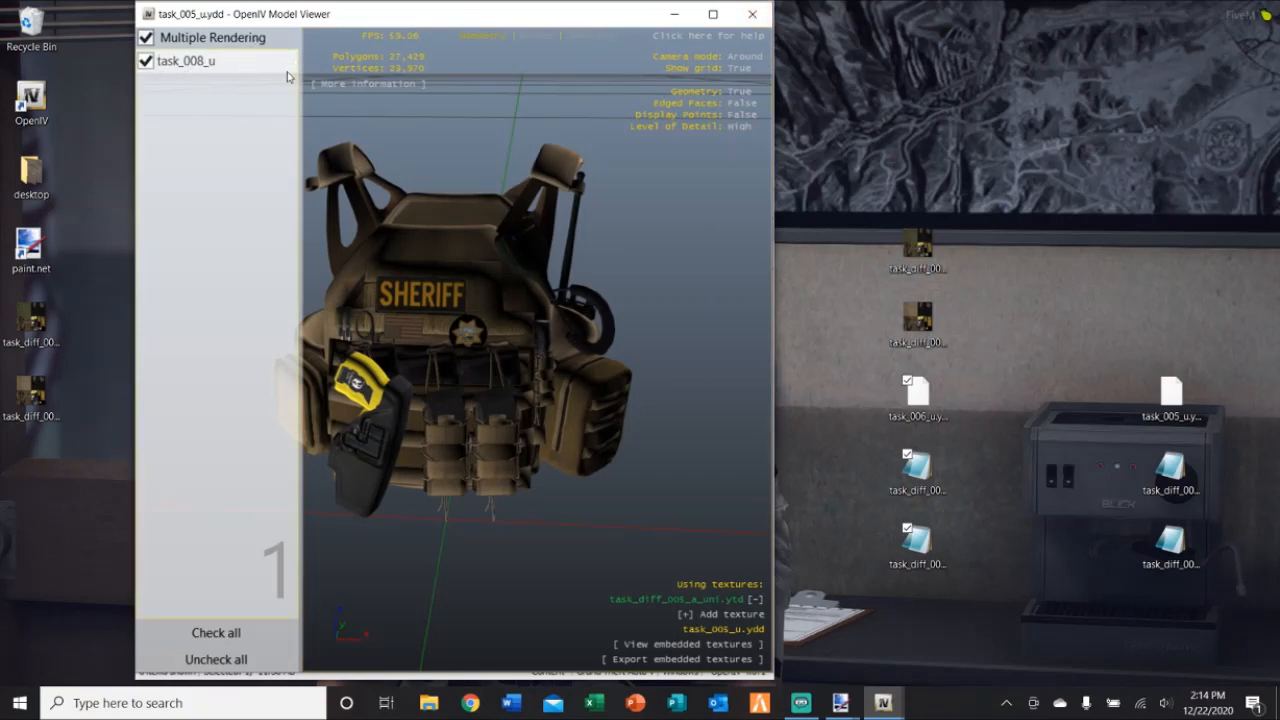
pyautogui.click(752, 14)
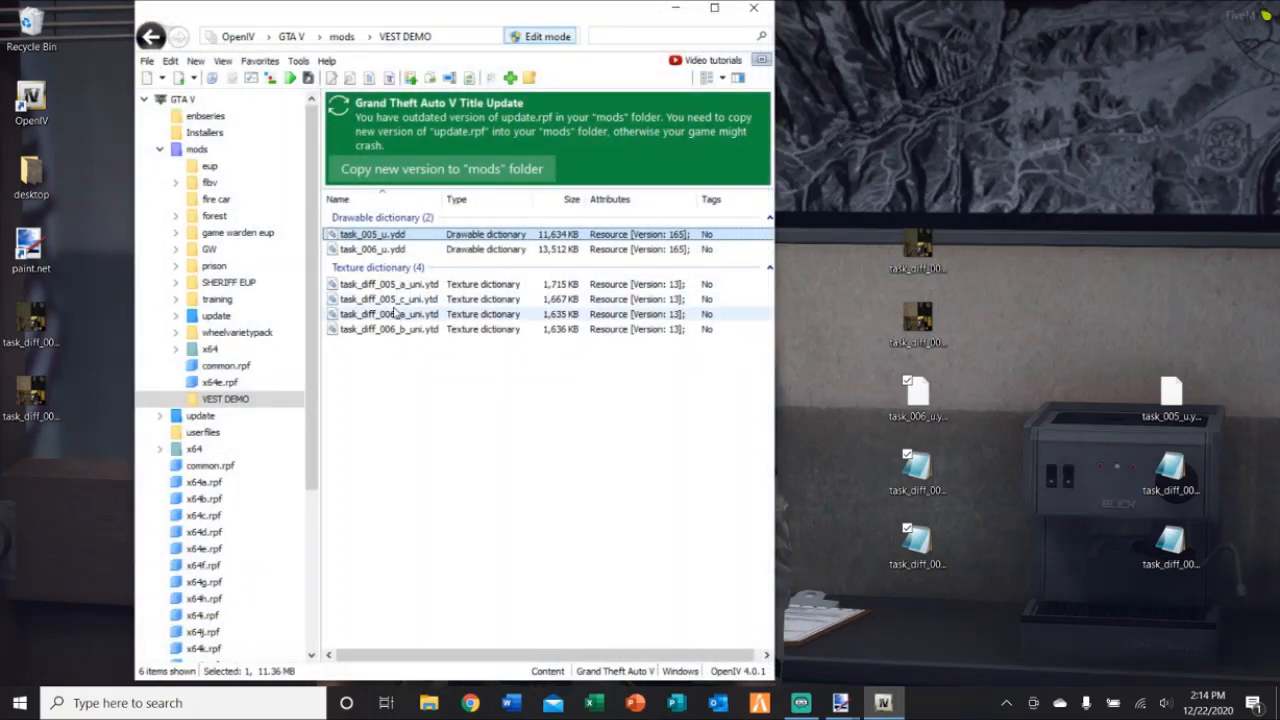
# Open the patchday15ng folder inside update > x64 > dlcpacks of the GTA V directory
pyautogui.scroll(-5, 198, 345)
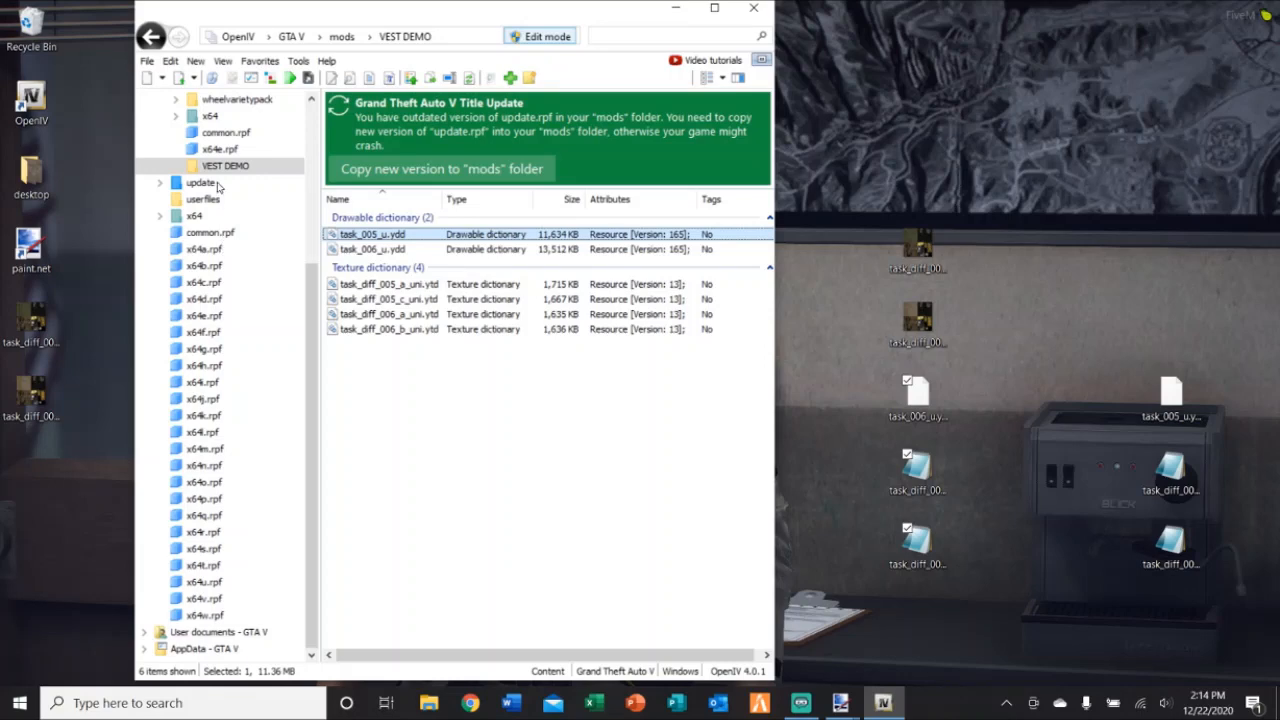
pyautogui.click(218, 184)
pyautogui.doubleClick(362, 236)
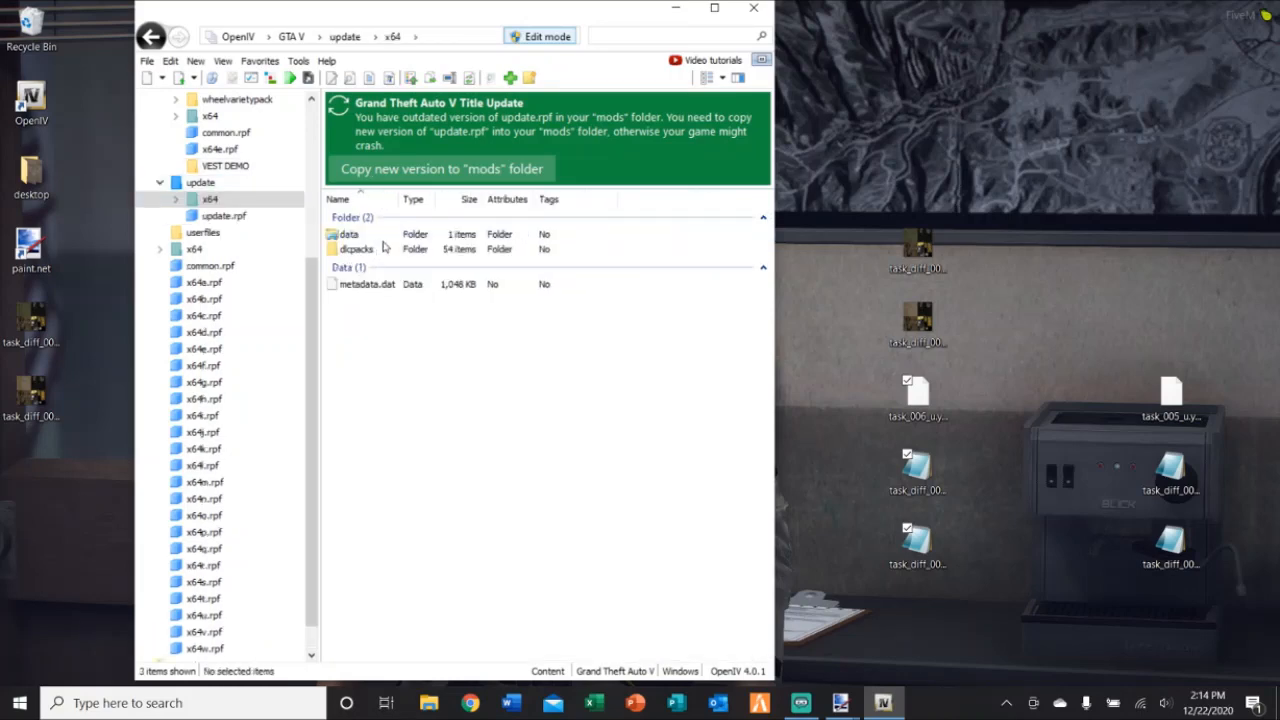
pyautogui.doubleClick(419, 252)
pyautogui.scroll(-8, 410, 450)
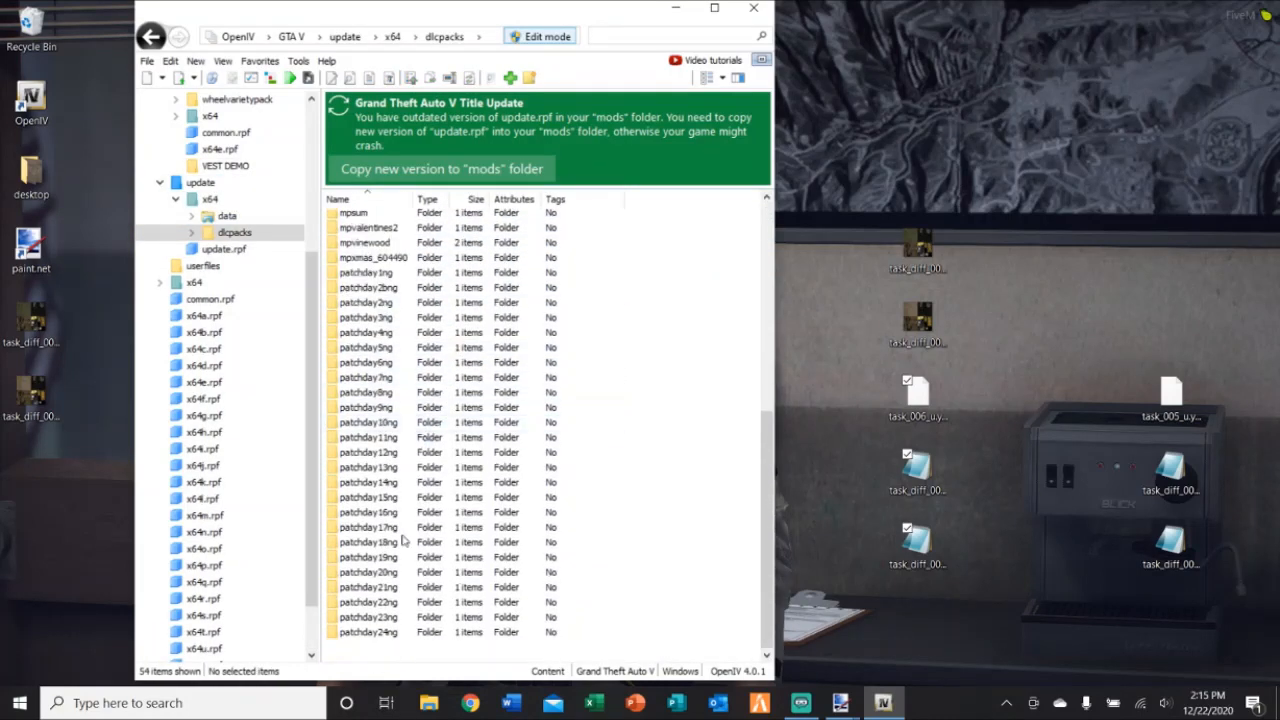
pyautogui.doubleClick(368, 497)
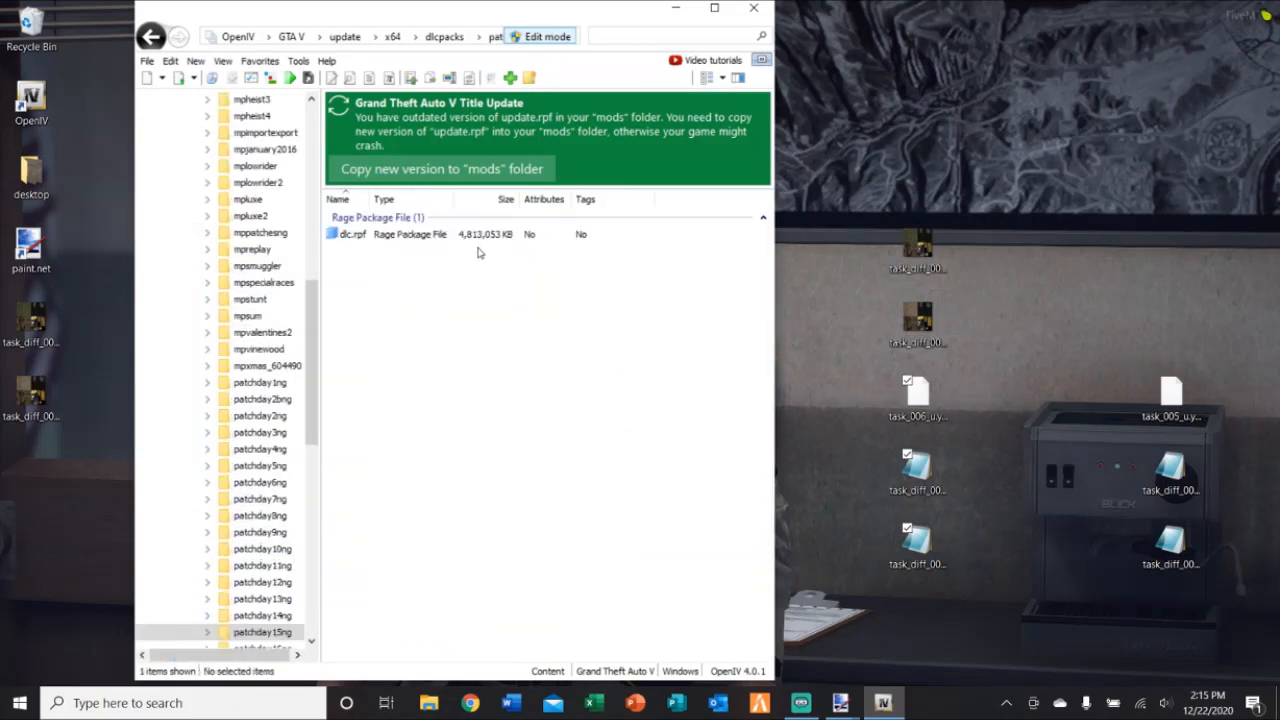
# Open the mp_m_freemode_01 folder within patchday15ng_male.rpf, located in the x64 > models branch of dlc.rpf
pyautogui.doubleClick(470, 238)
pyautogui.doubleClick(448, 240)
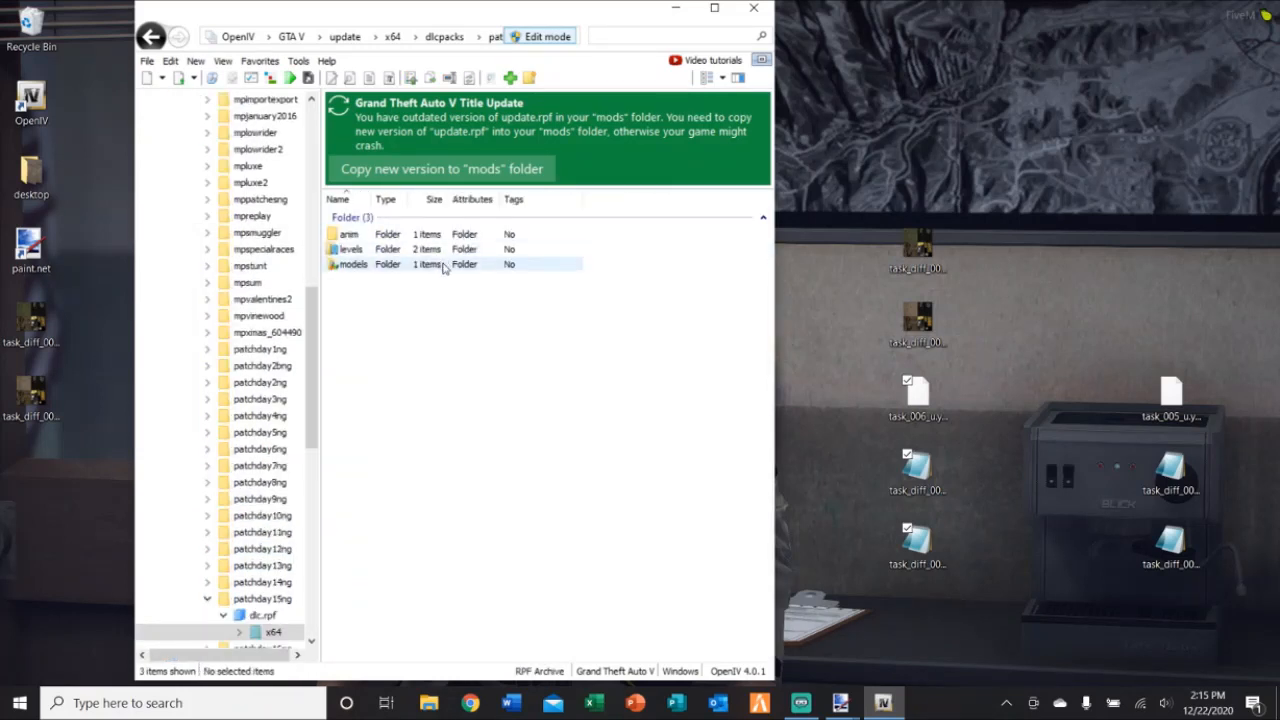
pyautogui.doubleClick(444, 264)
pyautogui.doubleClick(470, 234)
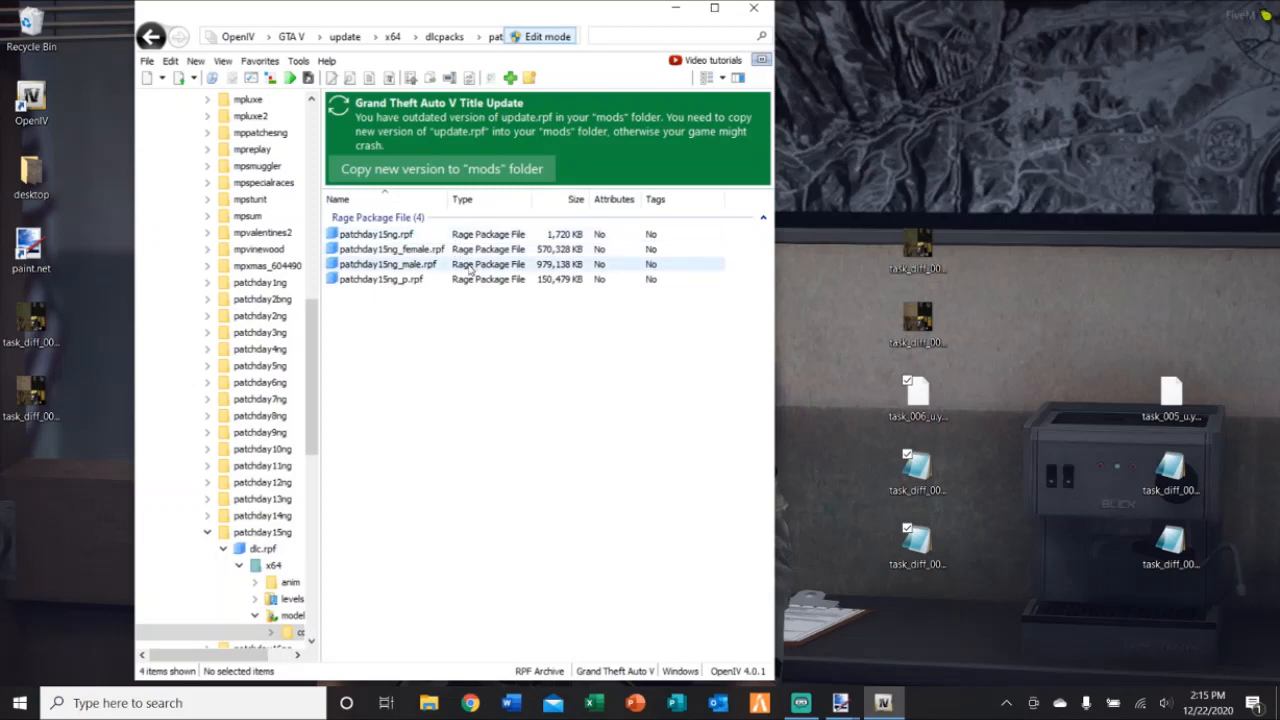
pyautogui.doubleClick(470, 265)
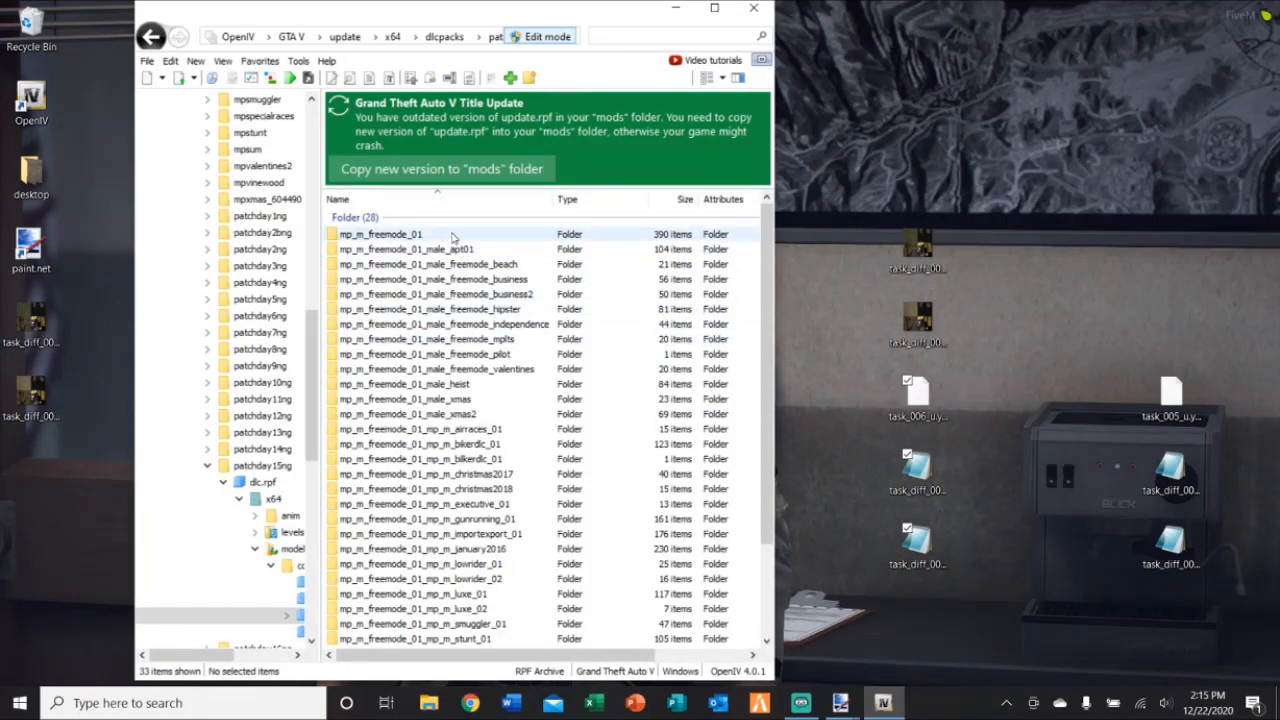
pyautogui.doubleClick(452, 236)
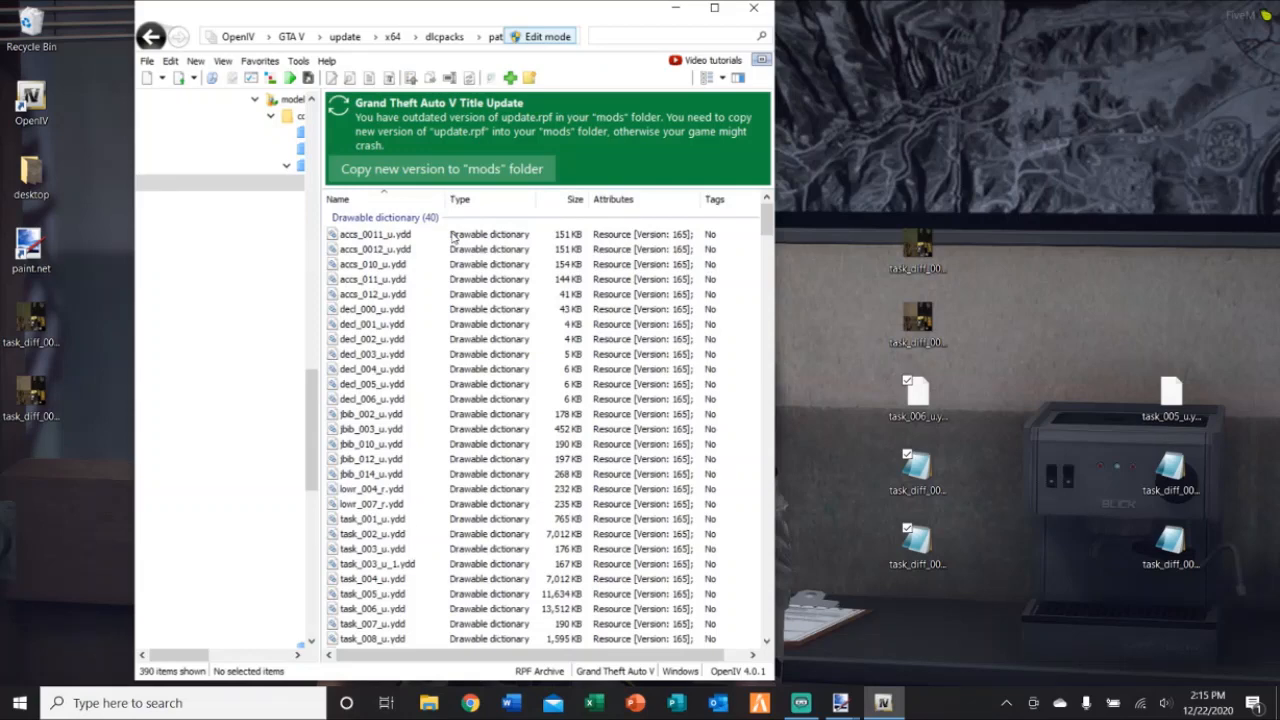
# Preview task_006_u.ydd from the mp_m_freemode_01 folder, rotate the vest, and close the viewer
pyautogui.scroll(-4, 555, 420)
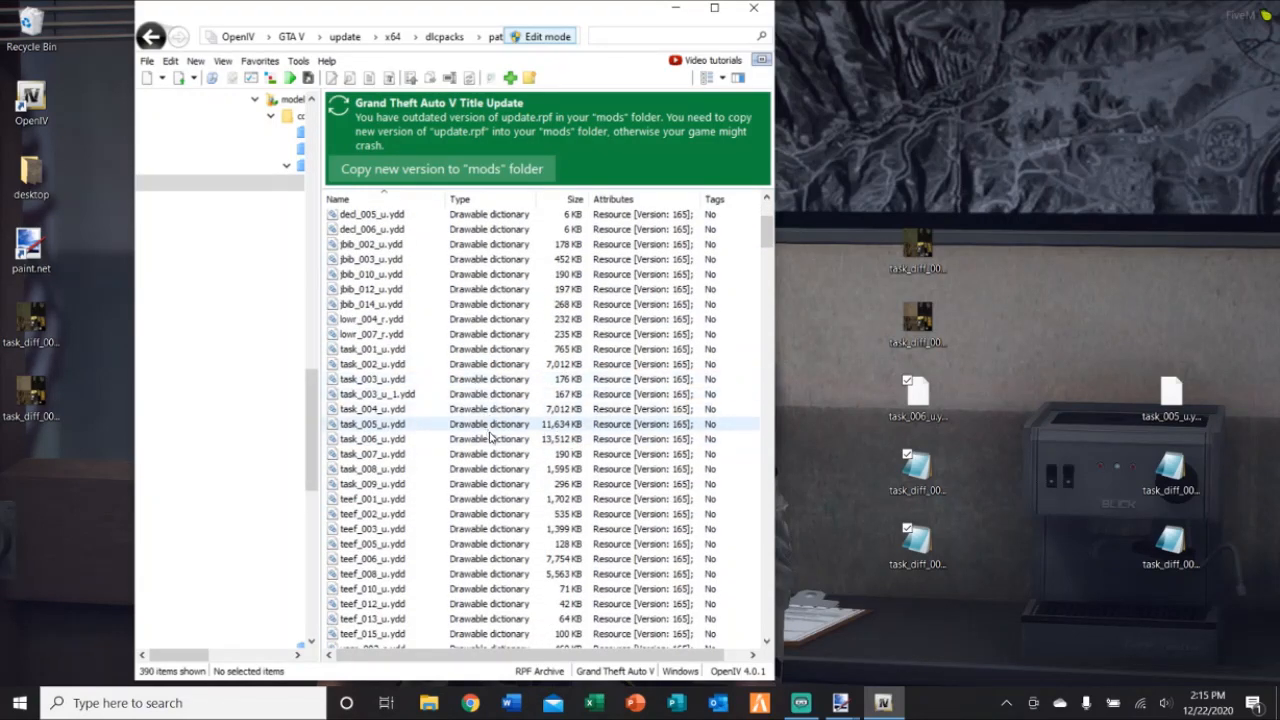
pyautogui.click(519, 440)
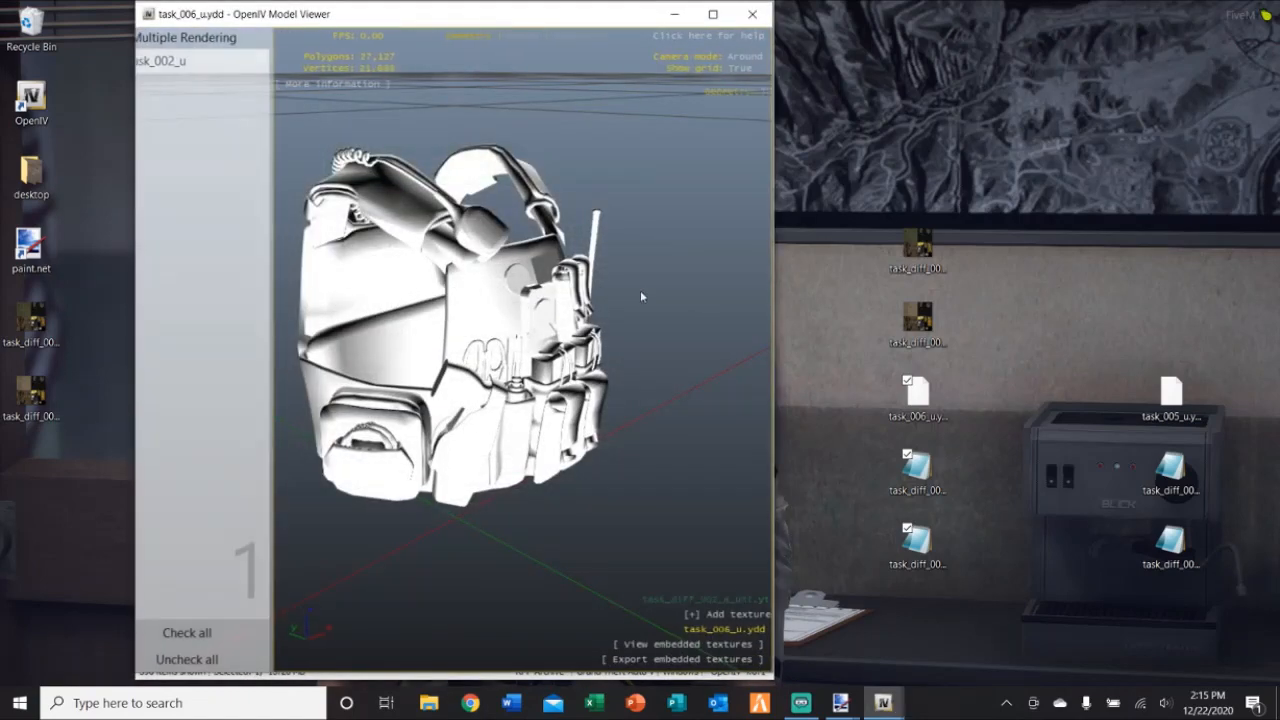
pyautogui.moveTo(643, 294); pyautogui.dragTo(635, 241)
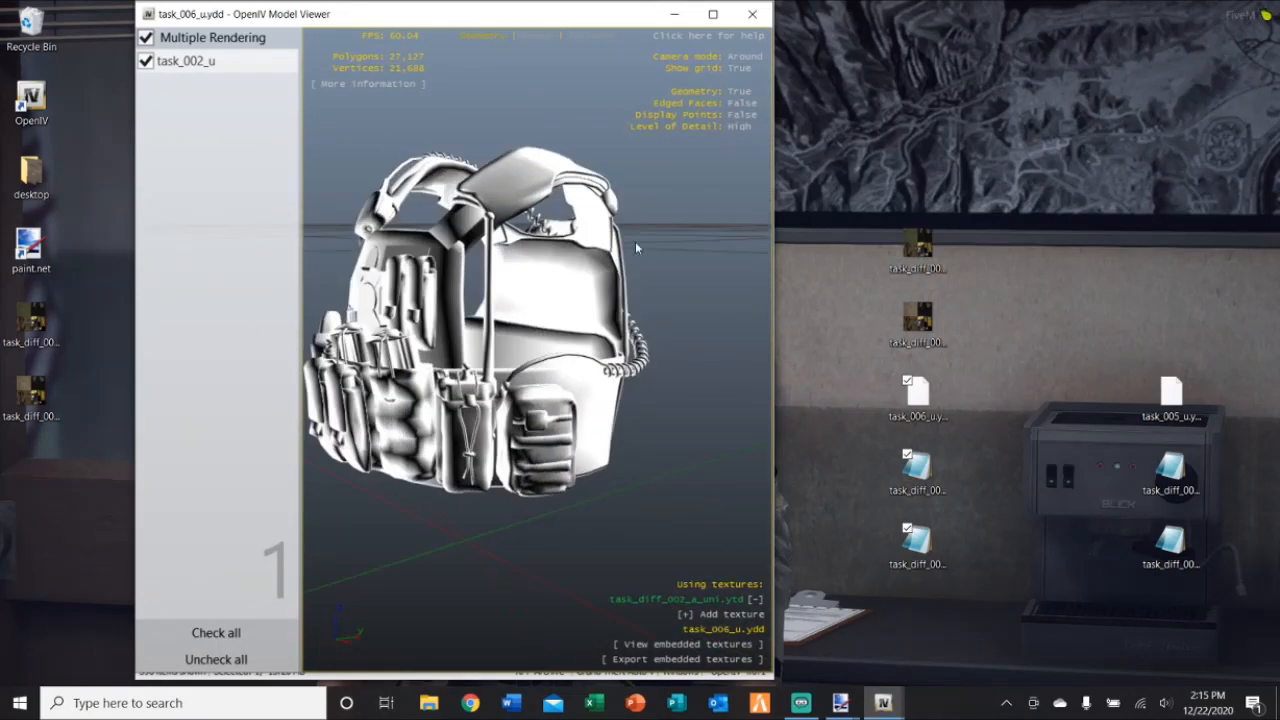
pyautogui.click(752, 14)
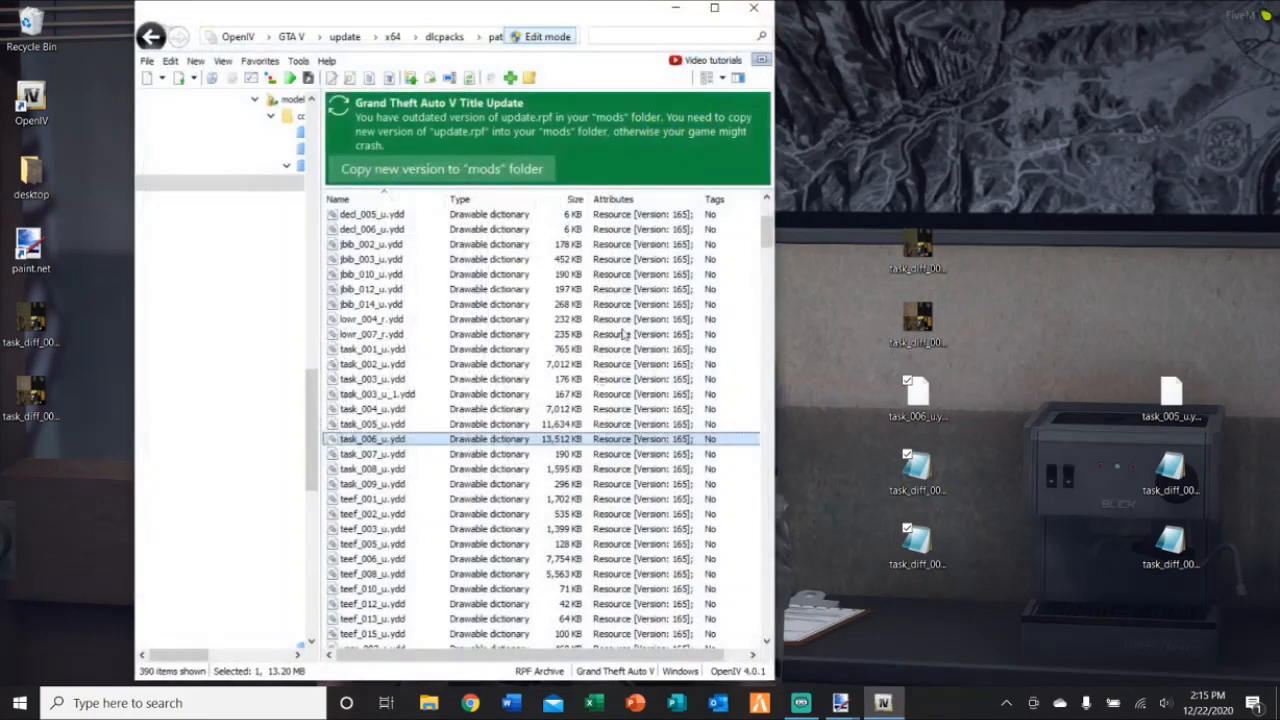
# Copy the name of the mp_m_freemode_01 folder from the directory tree
pyautogui.rightClick(520, 440)
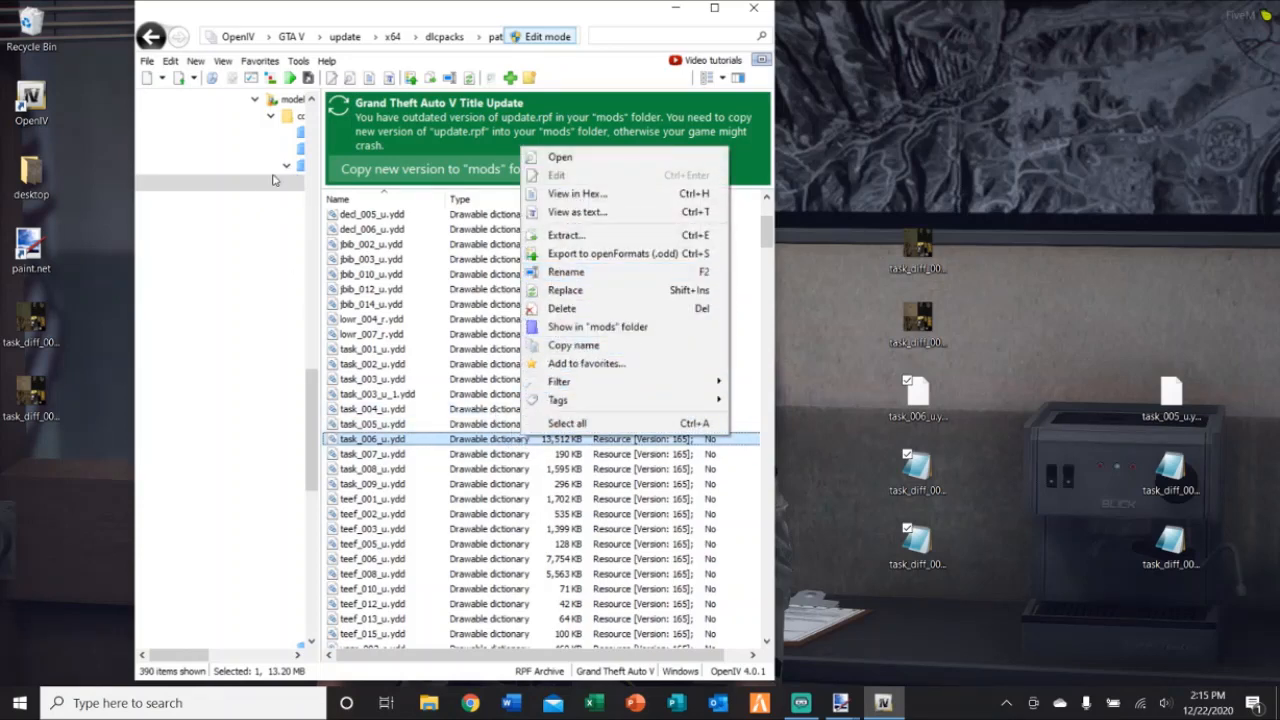
pyautogui.click(344, 590)
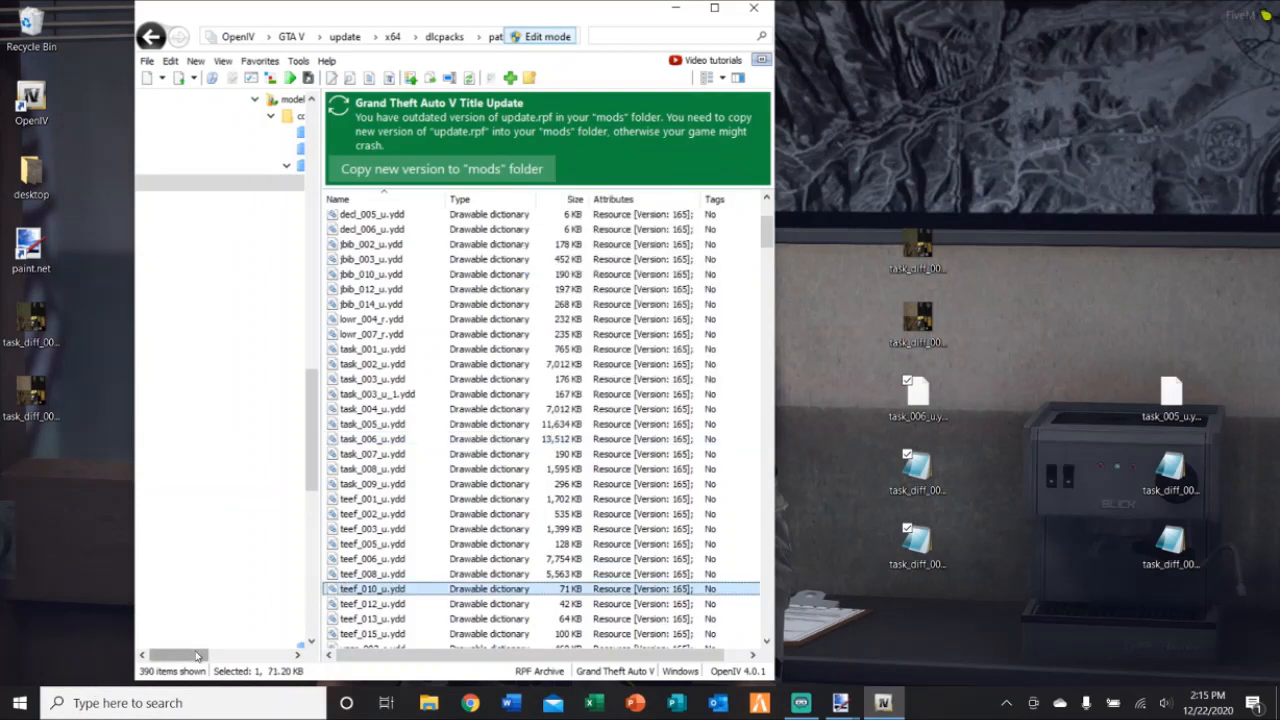
pyautogui.moveTo(197, 656); pyautogui.dragTo(257, 656)
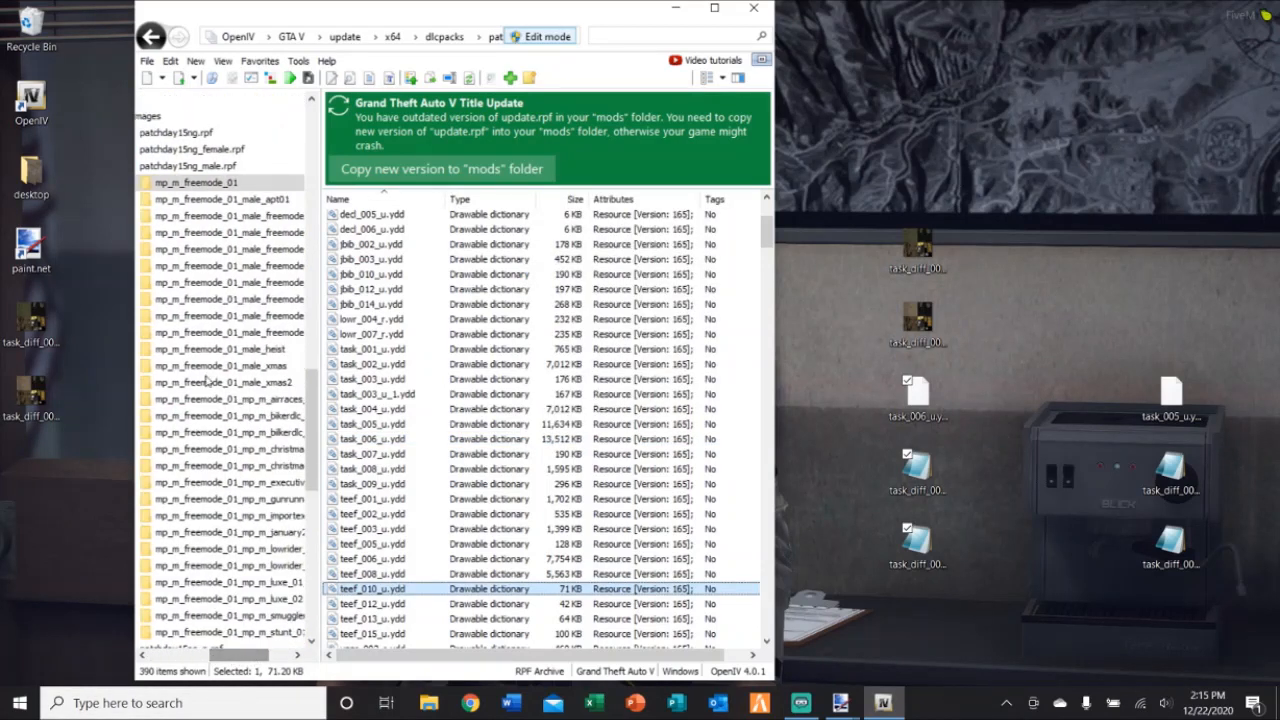
pyautogui.rightClick(257, 188)
pyautogui.click(288, 194)
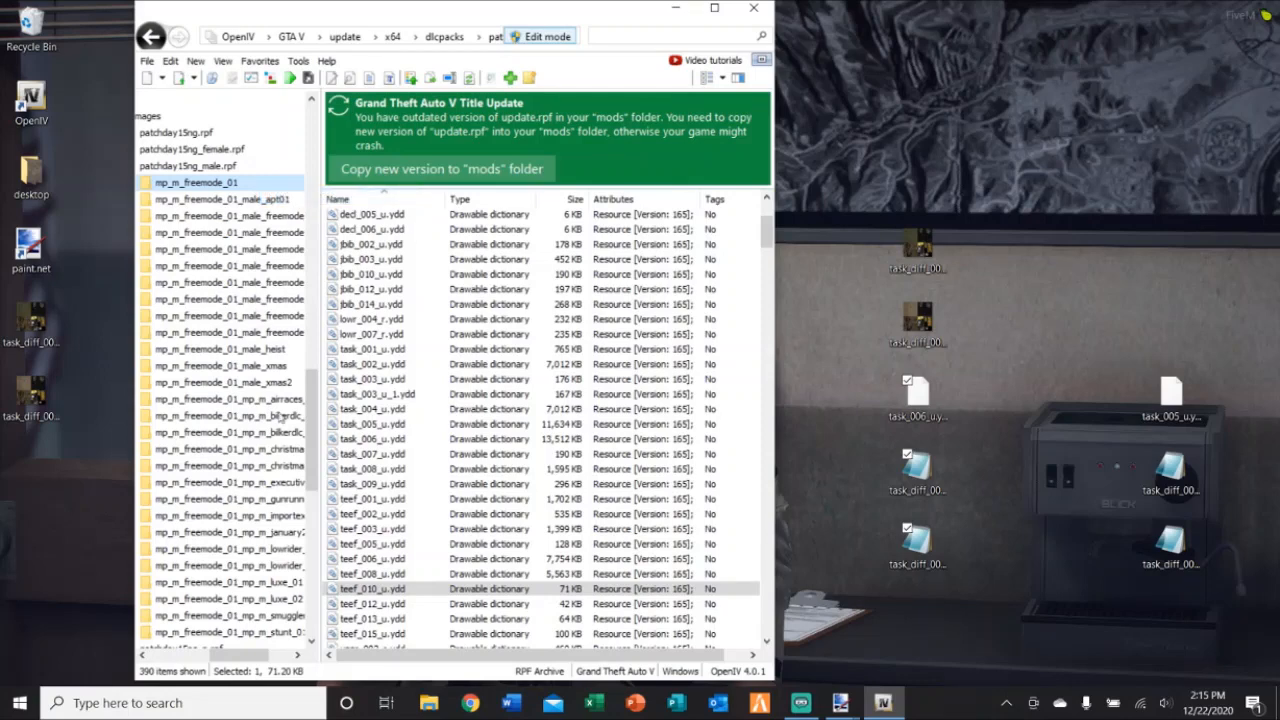
# Return to the VEST DEMO folder and rename task_006_u.ydd to mp_m_freemode_01^task_006_u.ydd
pyautogui.moveTo(228, 656); pyautogui.dragTo(165, 656)
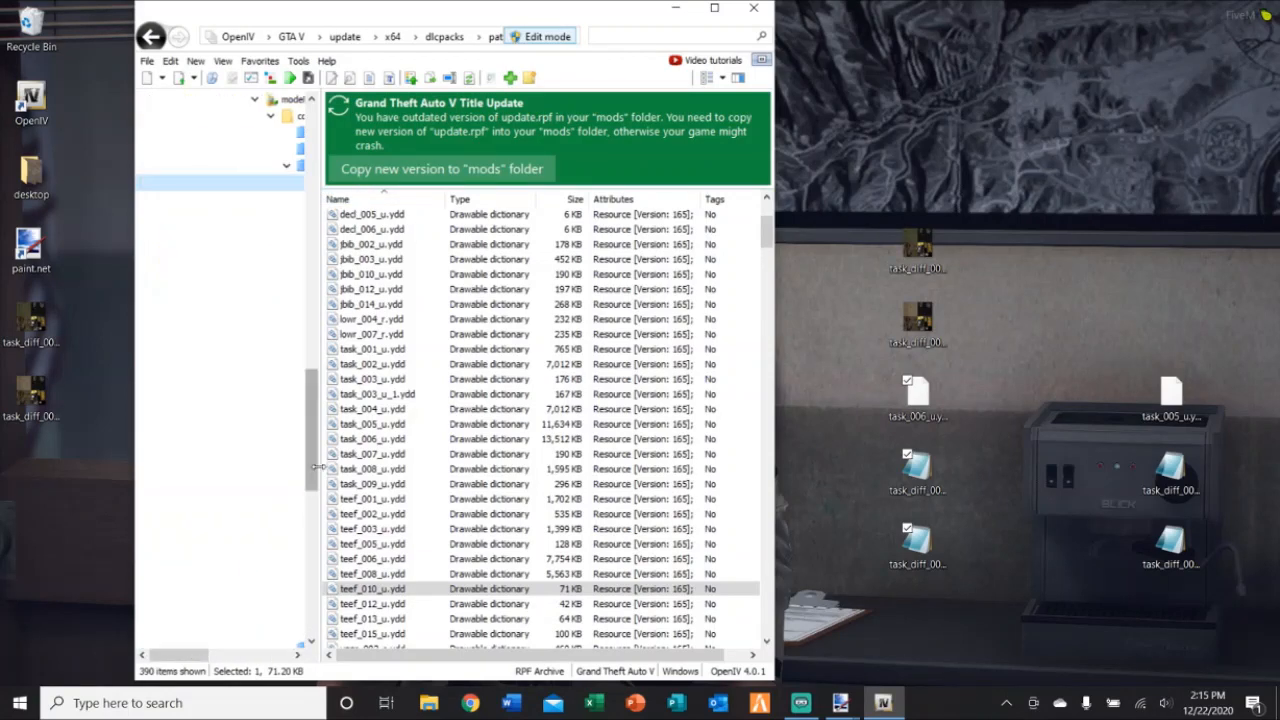
pyautogui.moveTo(320, 418); pyautogui.dragTo(308, 231)
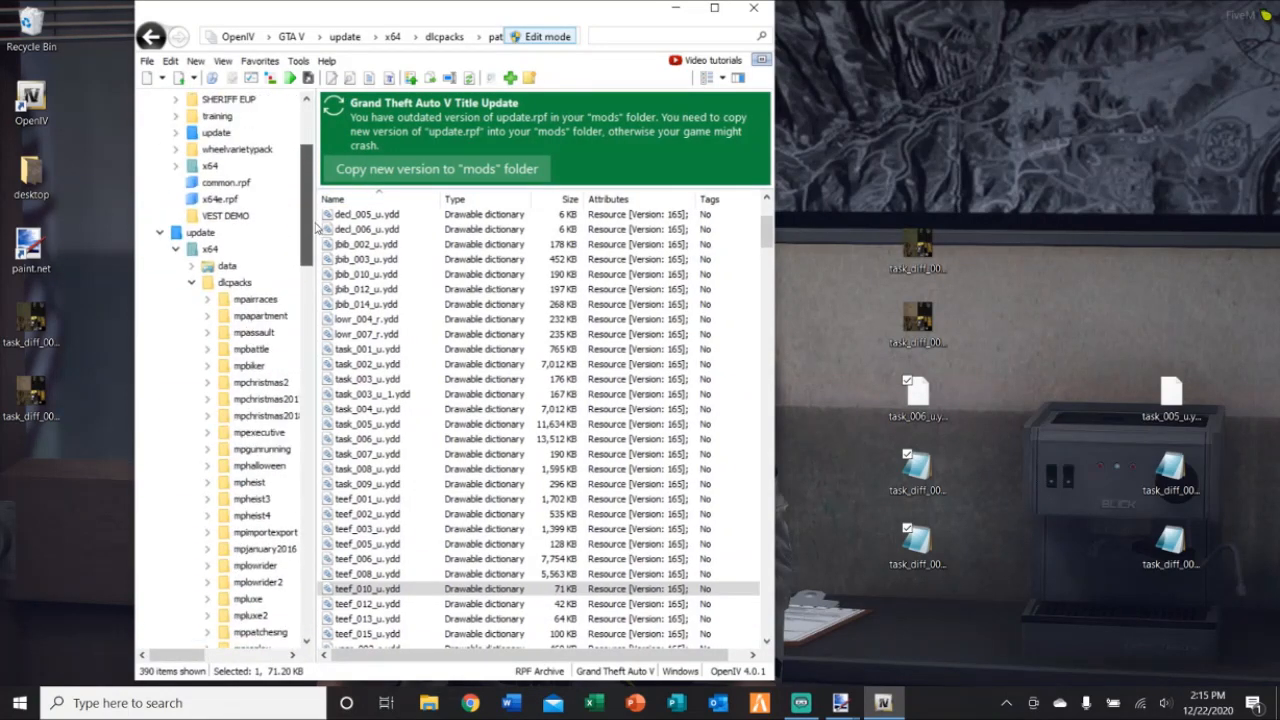
pyautogui.click(243, 216)
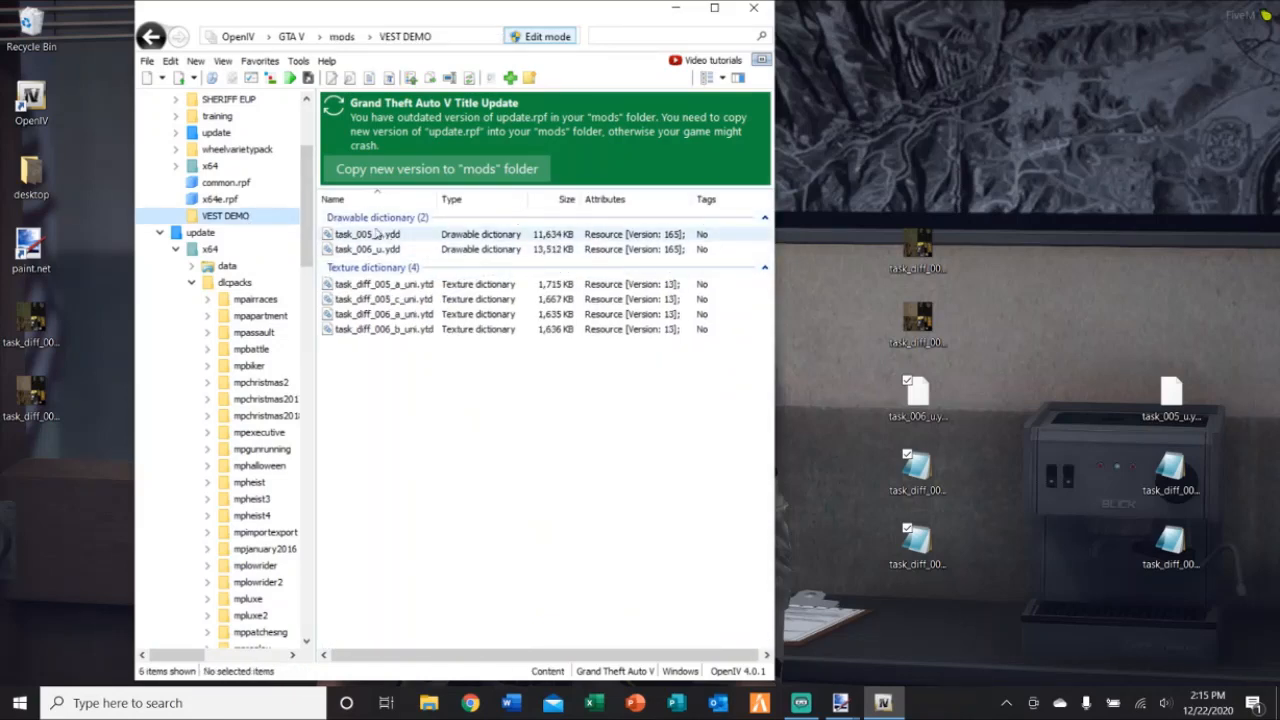
pyautogui.rightClick(390, 250)
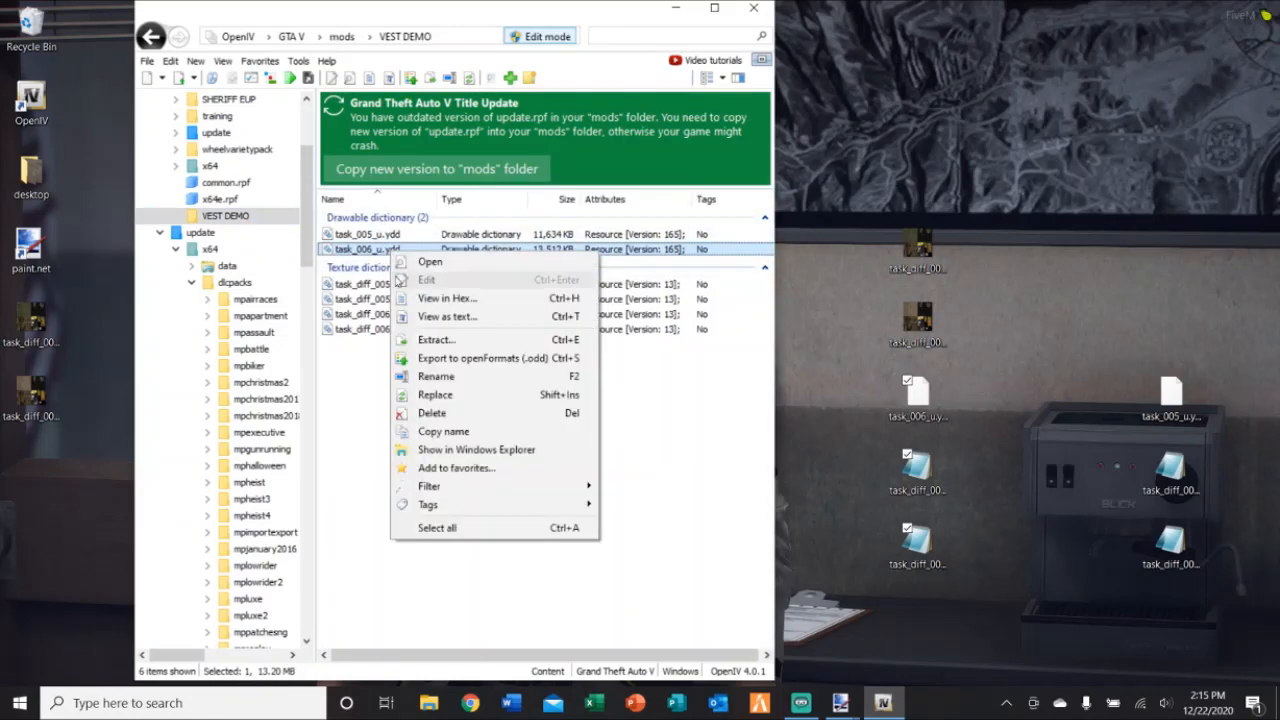
pyautogui.click(435, 376)
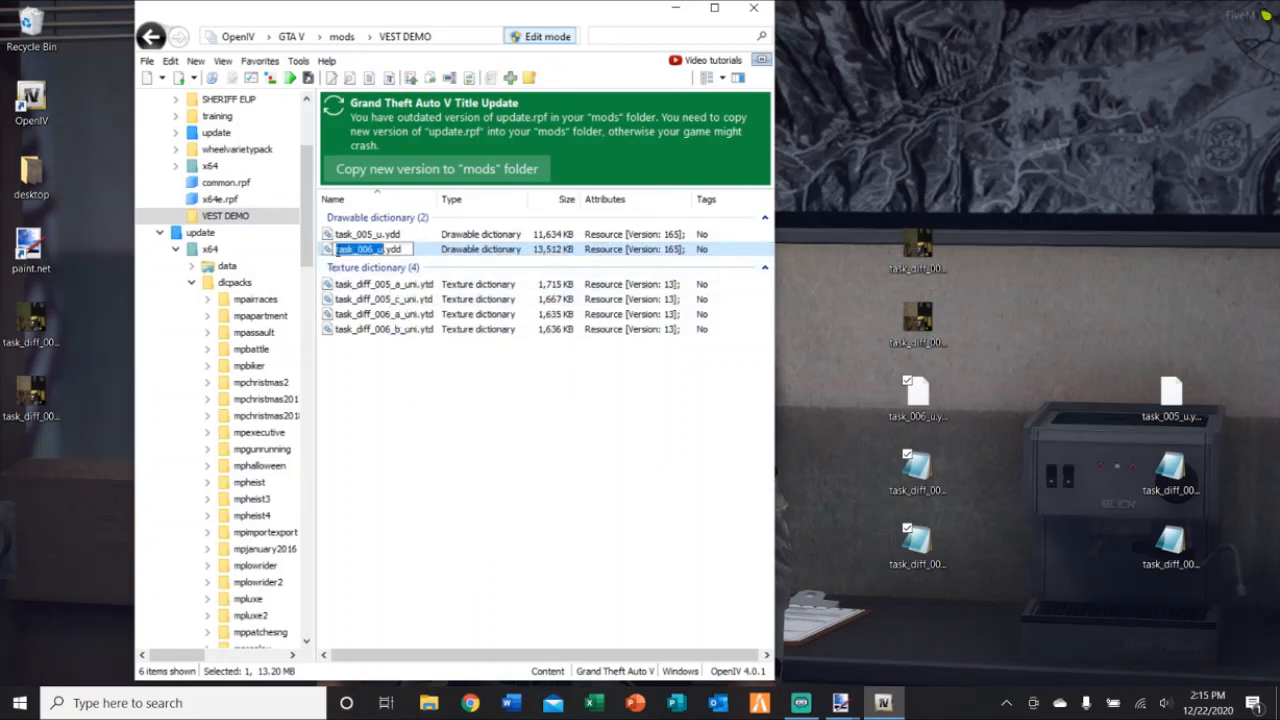
pyautogui.click(338, 249)
pyautogui.hotkey('ctrl', 'v')
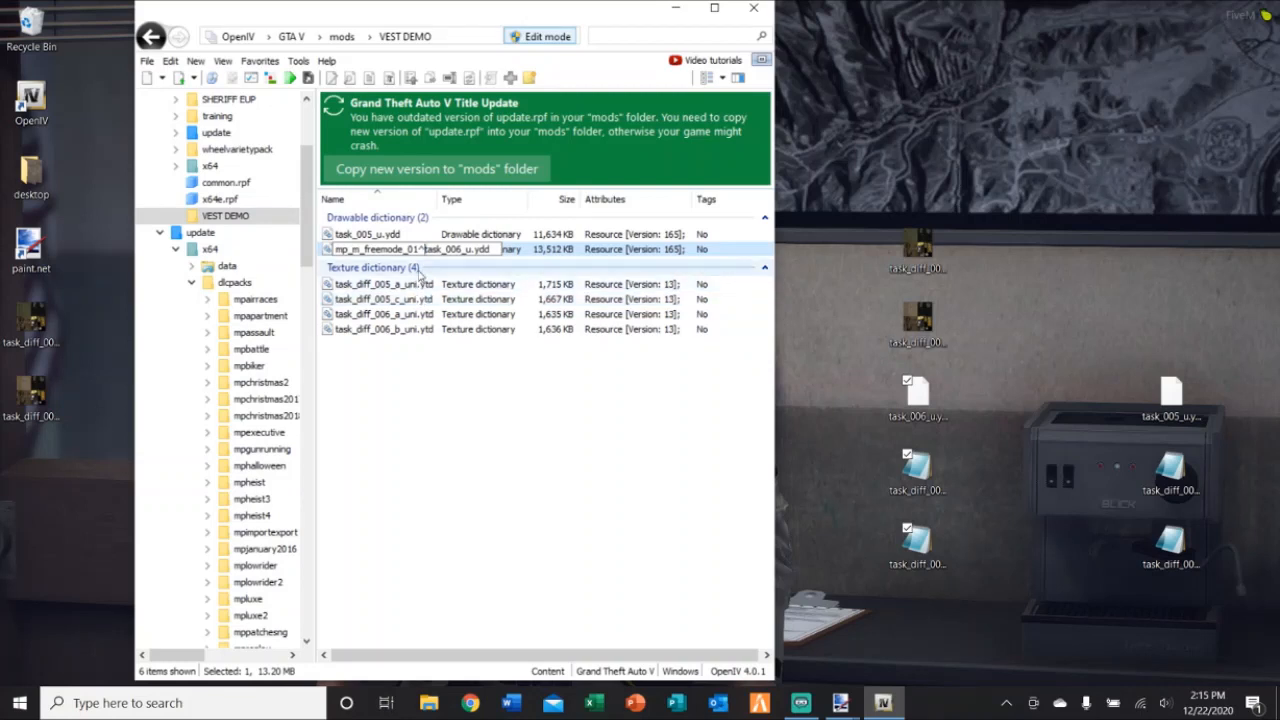
pyautogui.click(438, 414)
# Rename the texture dictionary task_diff_006_a_uni.ytd to mp_m_freemode_01^task_diff_006_a_uni.ytd
pyautogui.rightClick(434, 316)
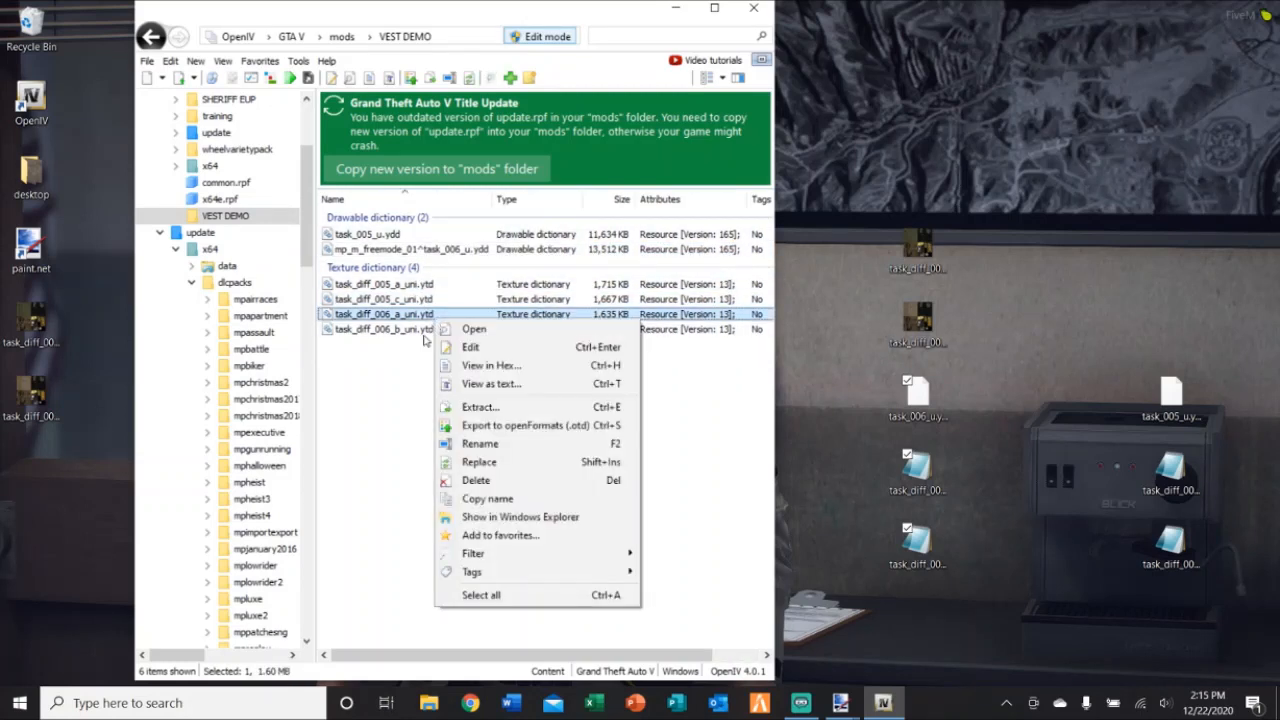
pyautogui.click(480, 443)
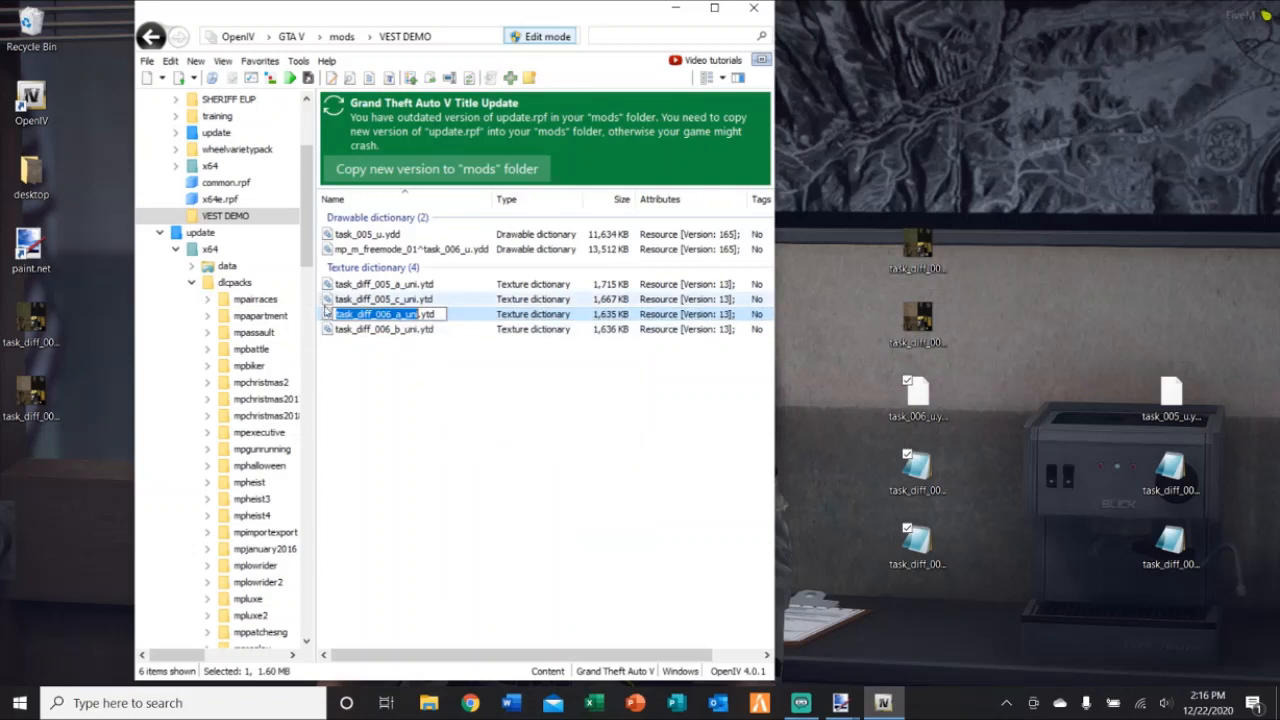
pyautogui.click(336, 314)
pyautogui.hotkey('ctrl', 'v')
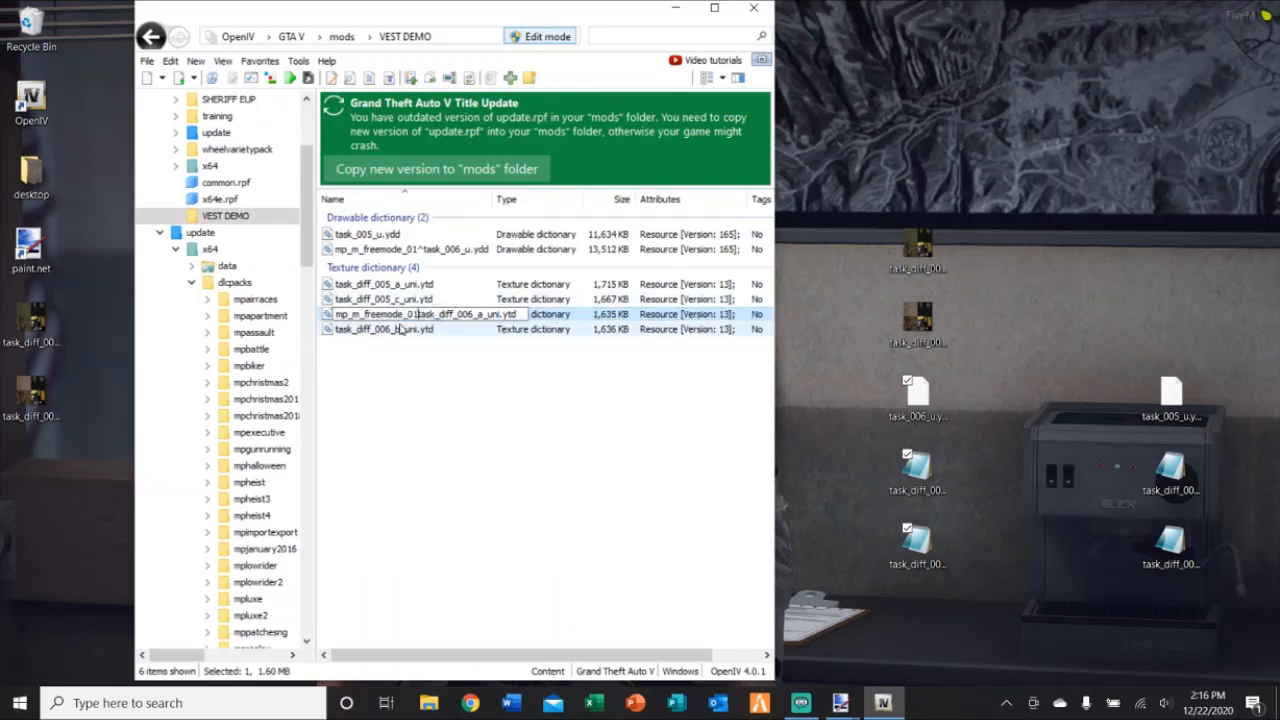
pyautogui.click(437, 354)
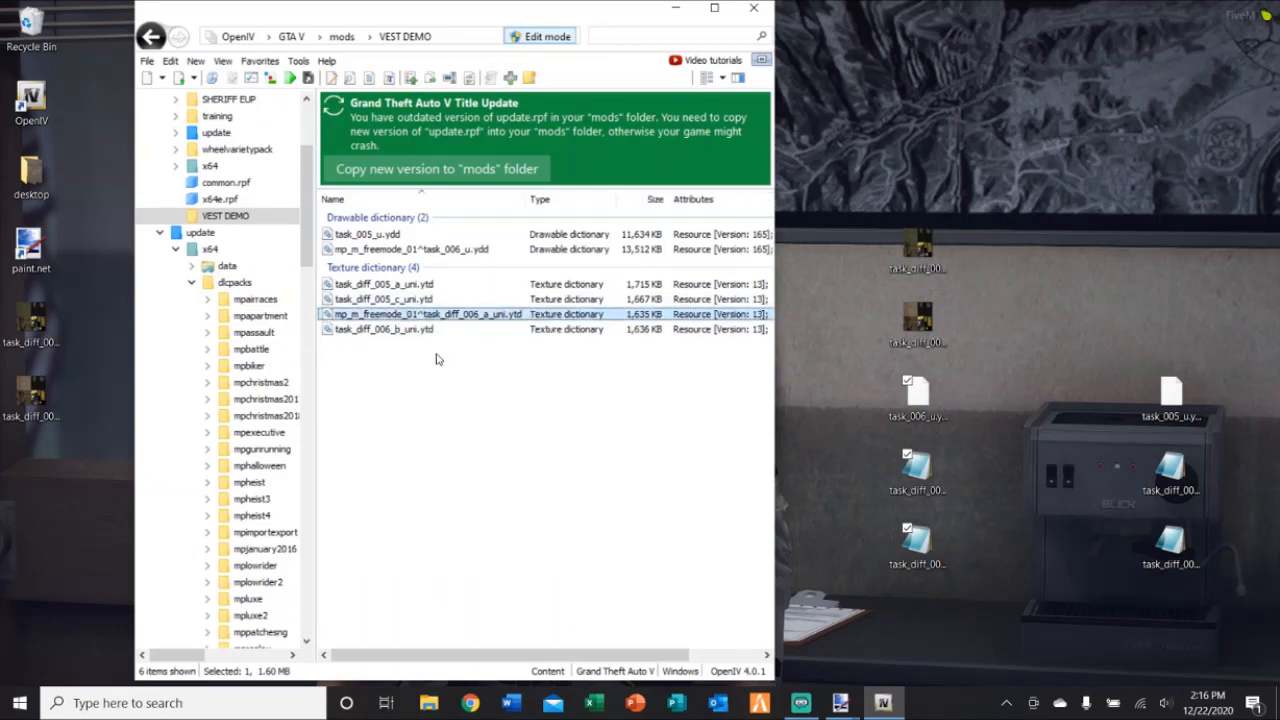
# Add the mp_m_freemode_01^ prefix to the file name of task_diff_006_b_uni.ytd
pyautogui.rightClick(435, 334)
pyautogui.click(456, 456)
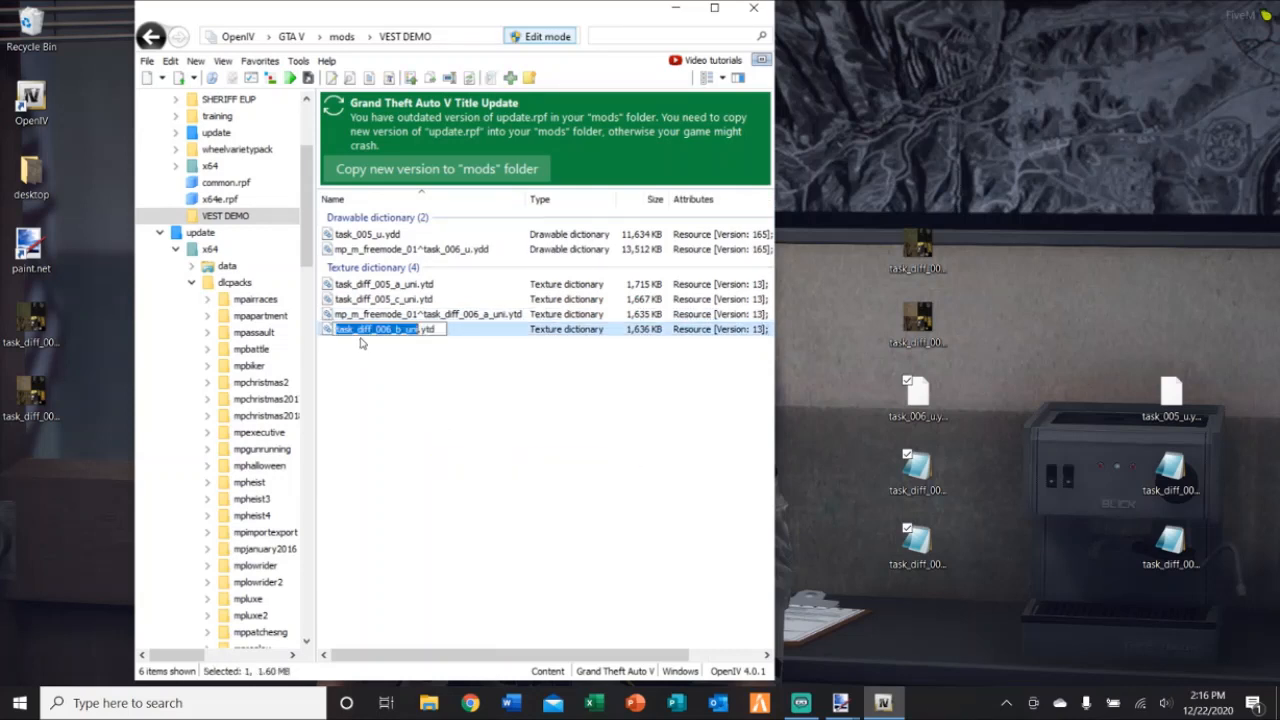
pyautogui.press('Home')
pyautogui.hotkey('ctrl', 'v')
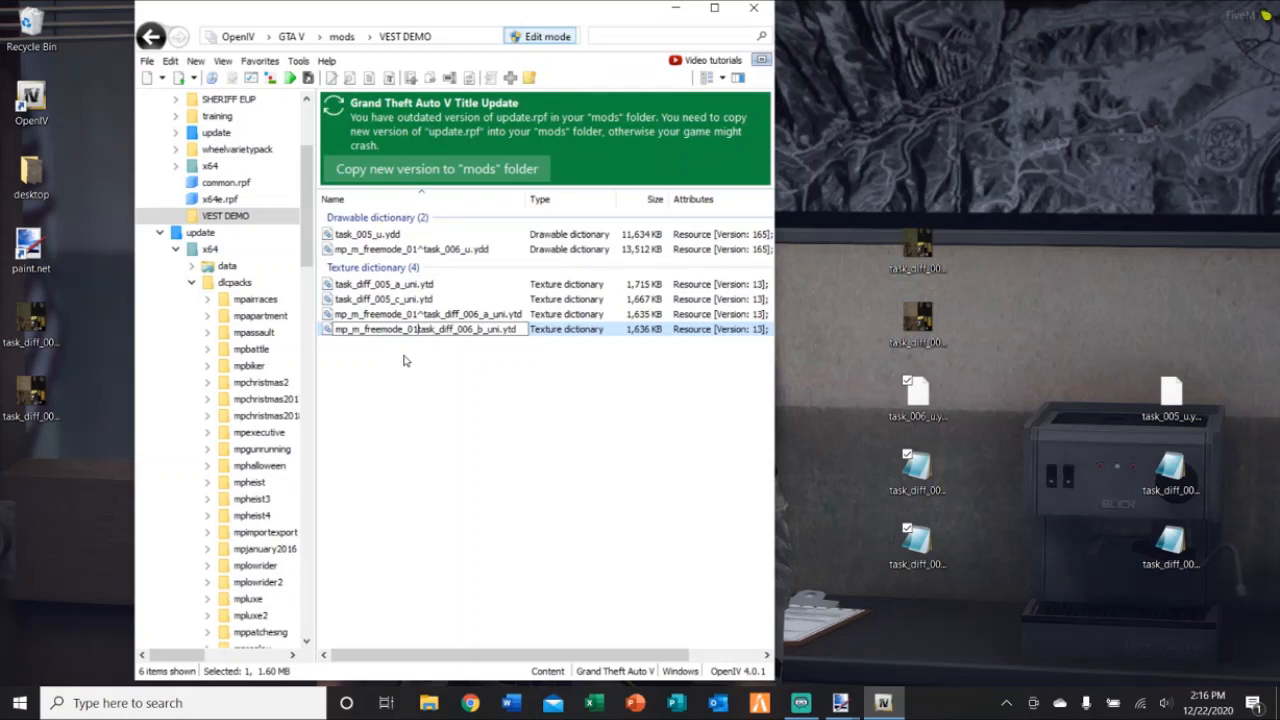
pyautogui.write('^')
pyautogui.click(390, 366)
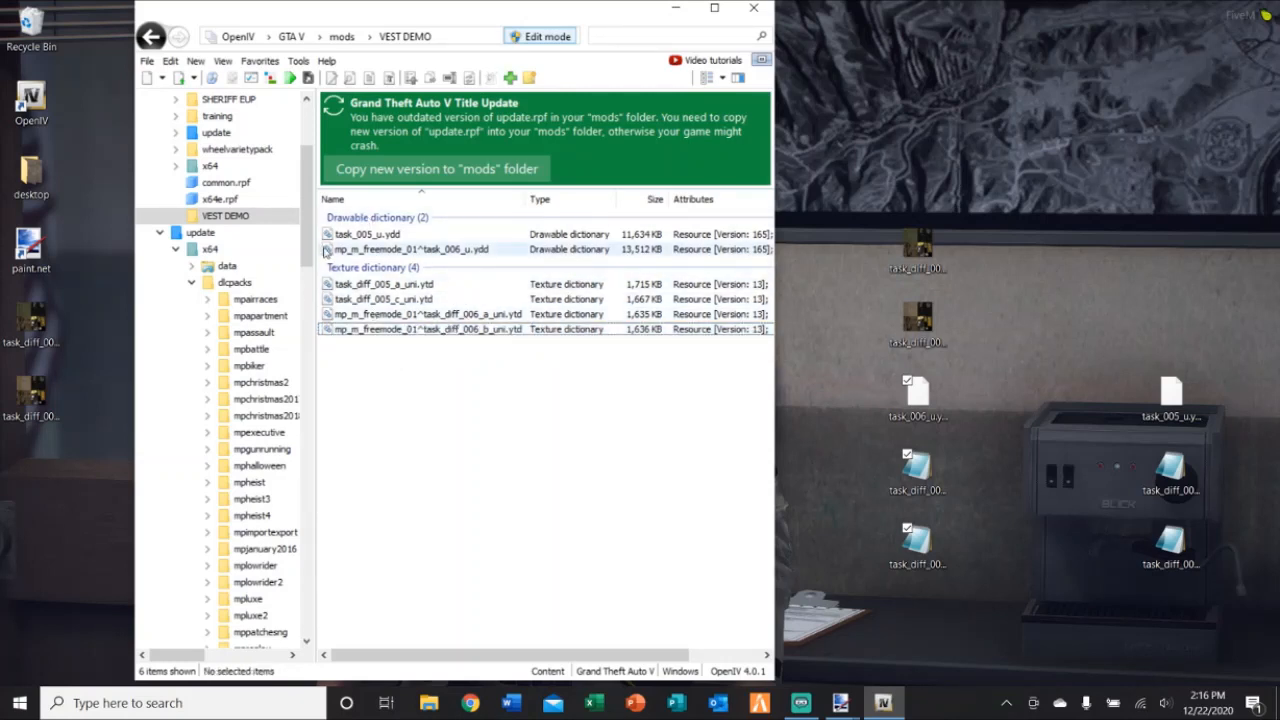
pyautogui.moveTo(463, 400); pyautogui.dragTo(465, 318)
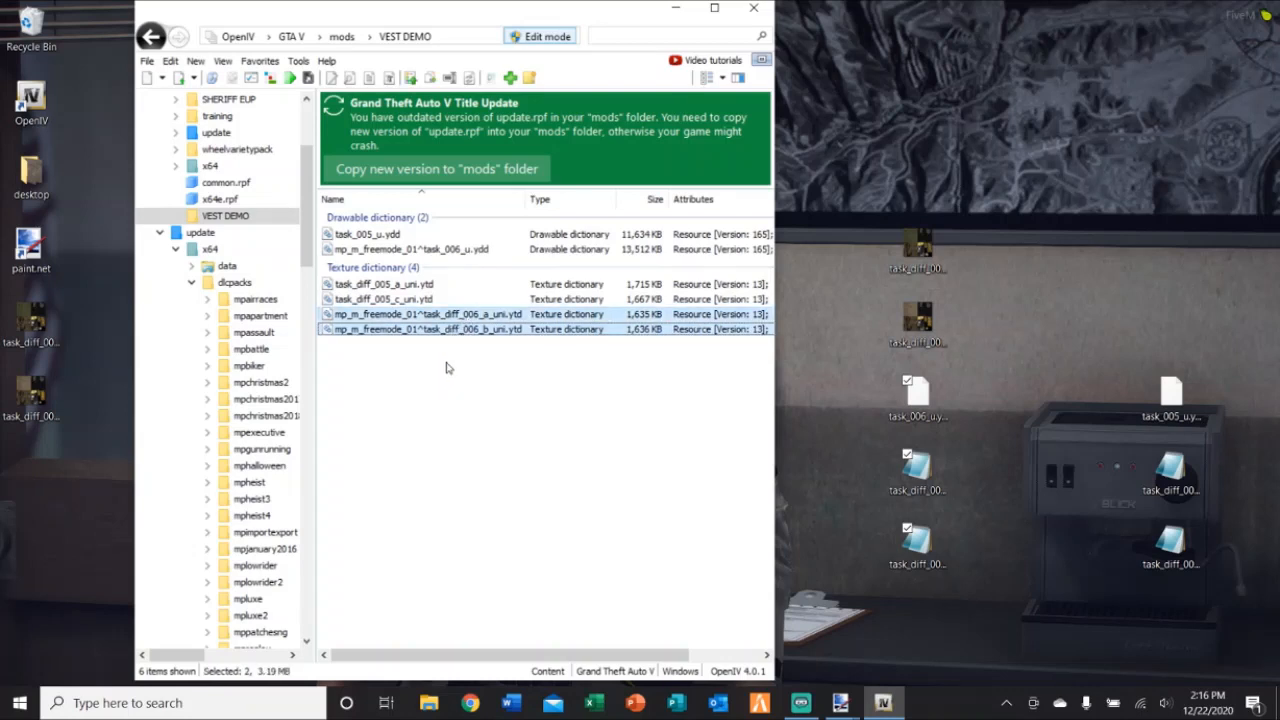
pyautogui.click(479, 334)
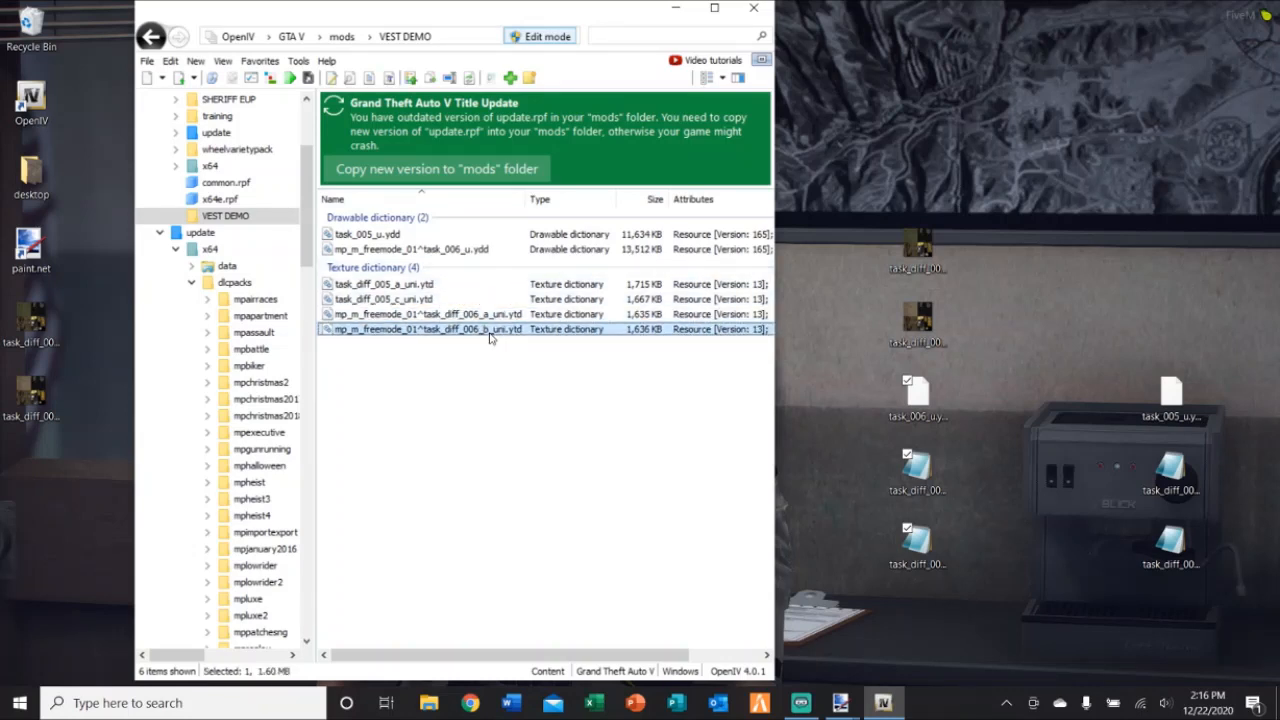
pyautogui.click(536, 316)
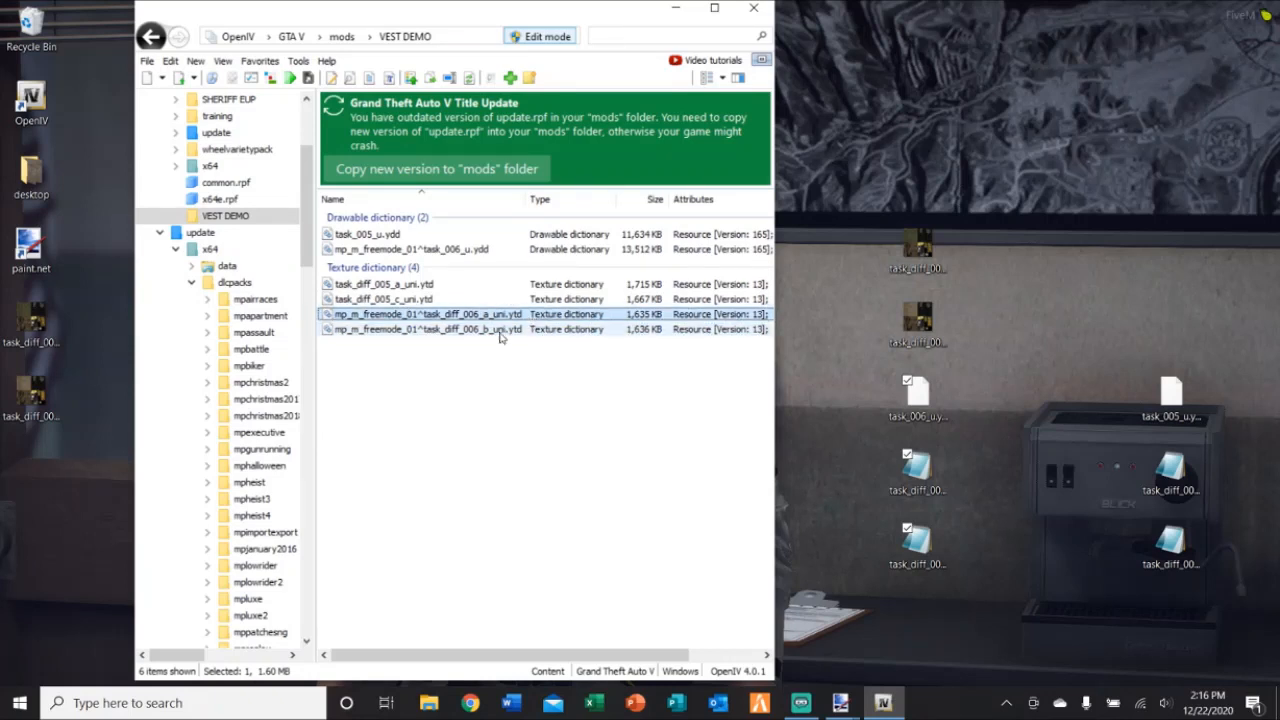
pyautogui.click(455, 249)
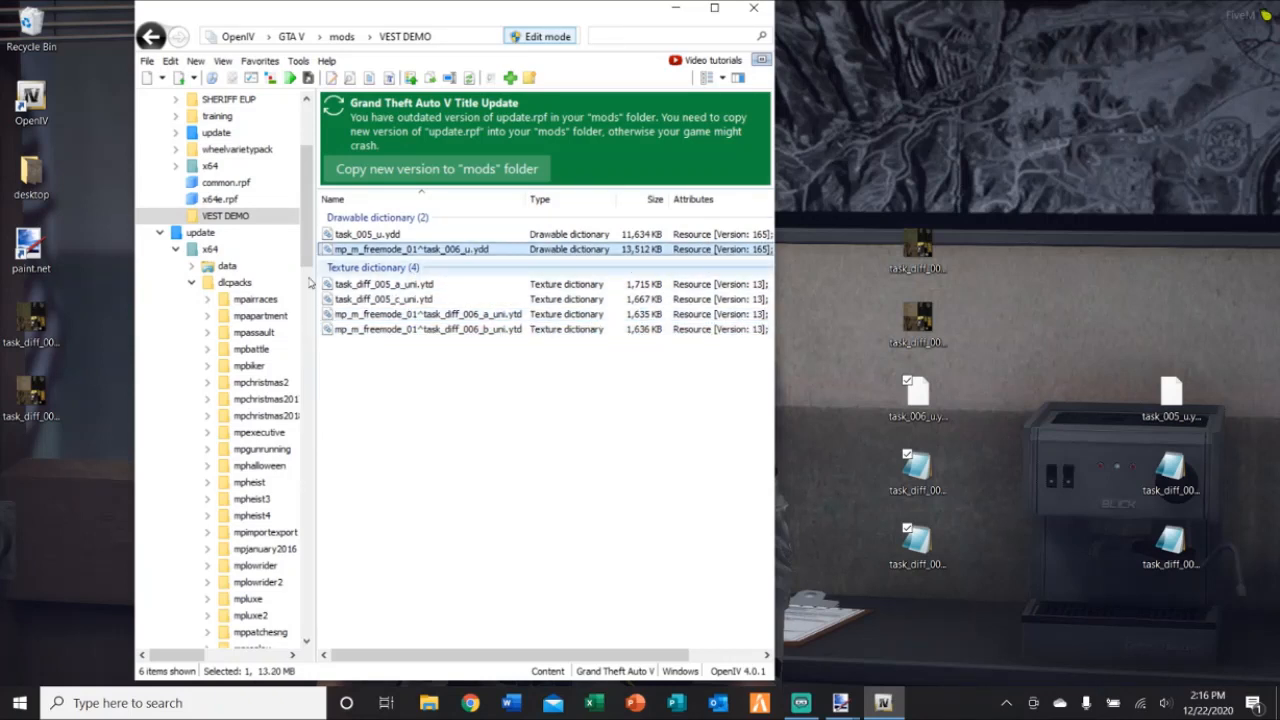
pyautogui.scroll(-10, 252, 528)
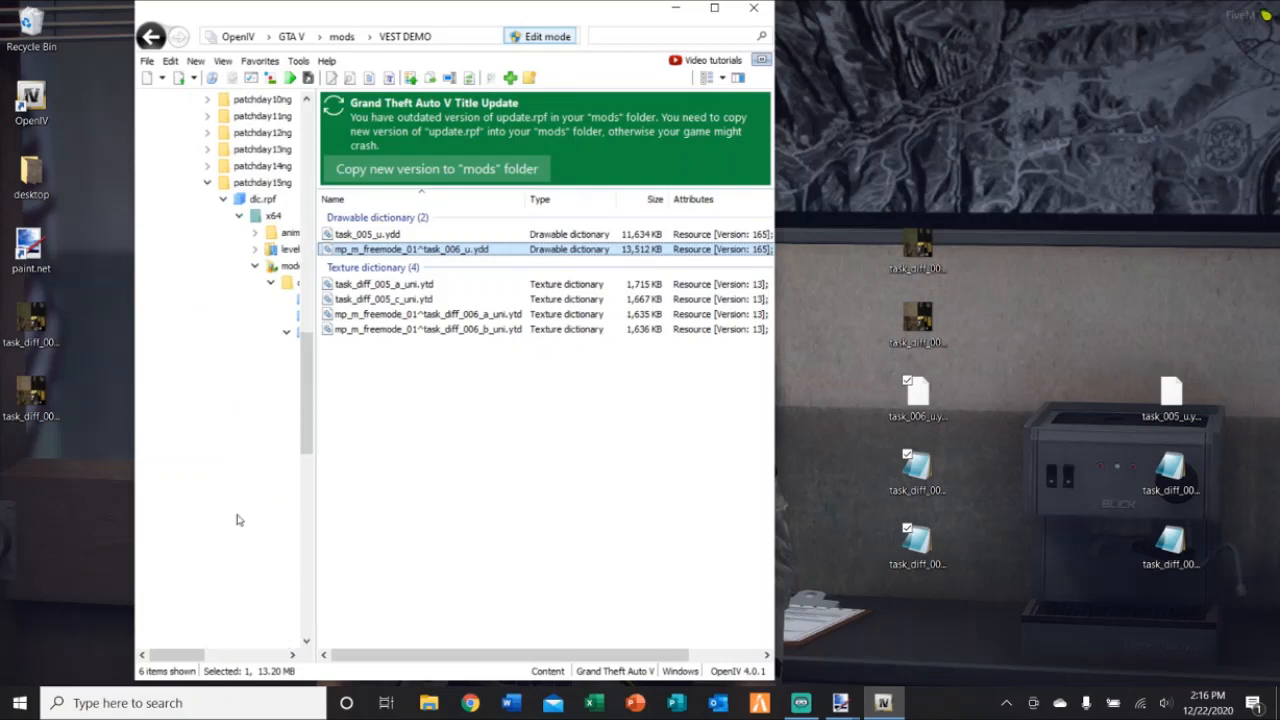
pyautogui.moveTo(199, 656)
pyautogui.mouseDown()
pyautogui.moveTo(246, 656)
pyautogui.moveTo(199, 656)
pyautogui.mouseUp()
pyautogui.scroll(10, 251, 594)
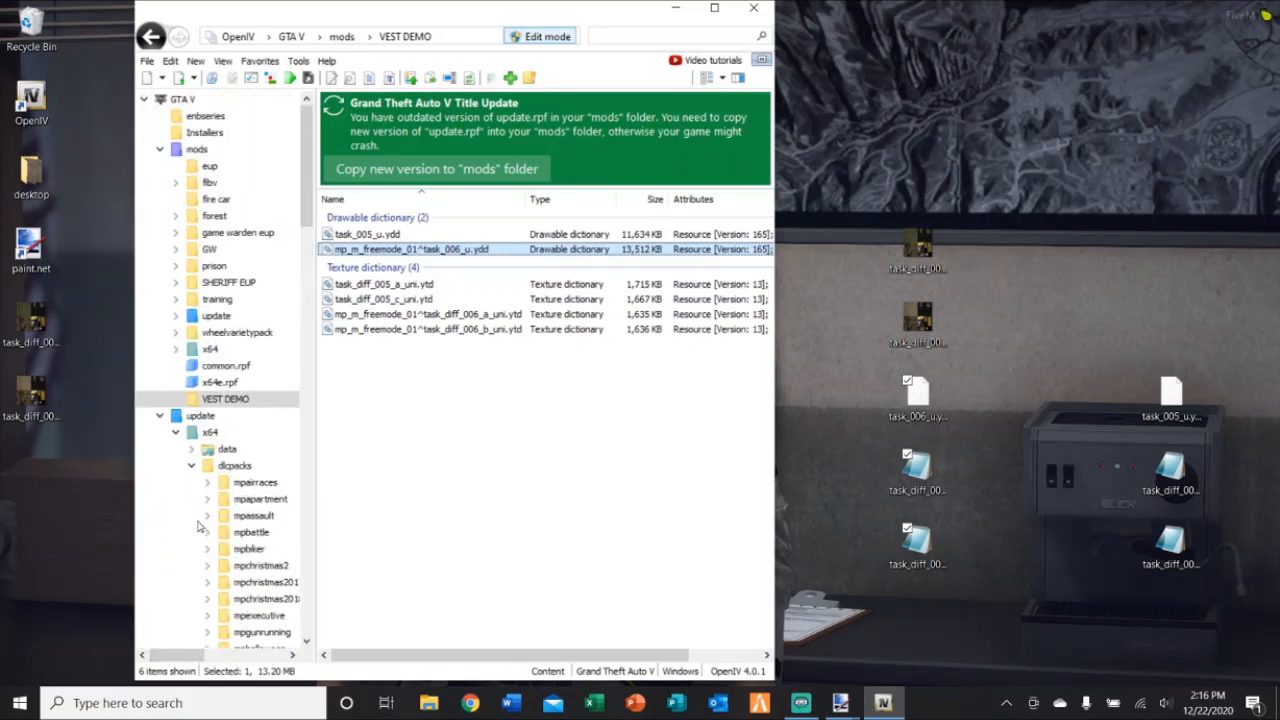